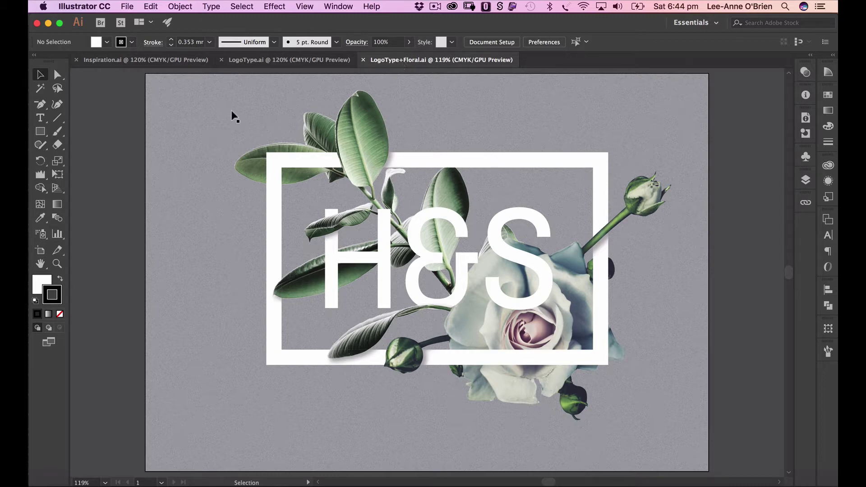
- Review the Inspiration.ai reference artwork, the finished LogoType+Floral.ai design and the plain LogoType.ai logo
left_click(154, 62)
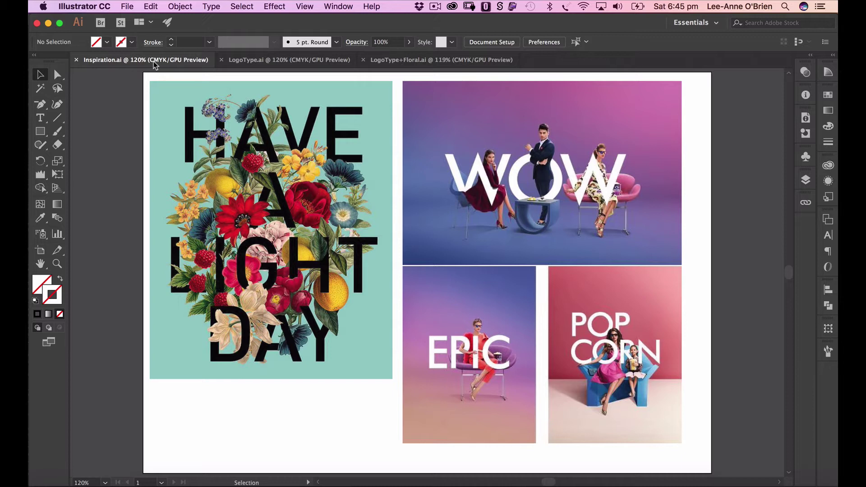
left_click(385, 63)
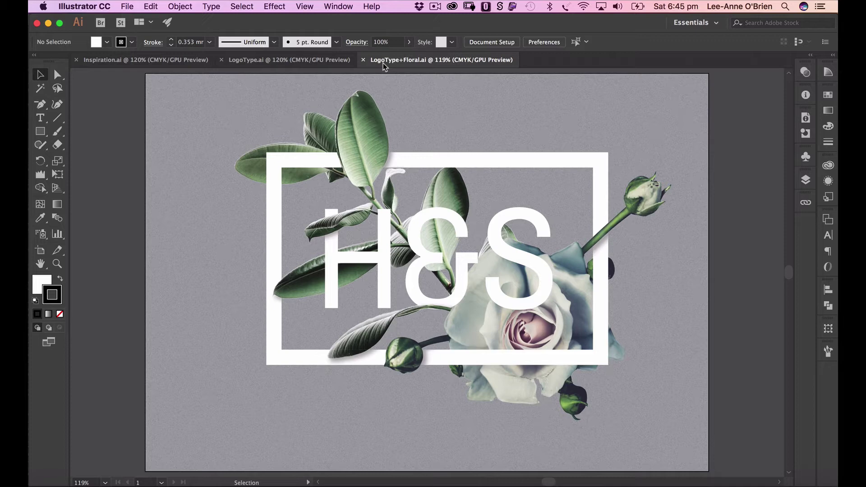
left_click(313, 64)
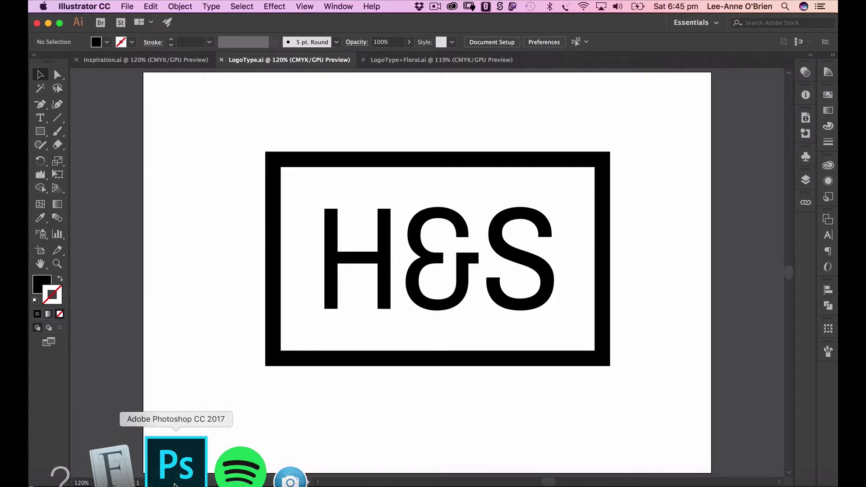
- Switch to Photoshop and look over the leaves image, returning to the H&S_floral_diecut.psd rose photo
left_click(175, 484)
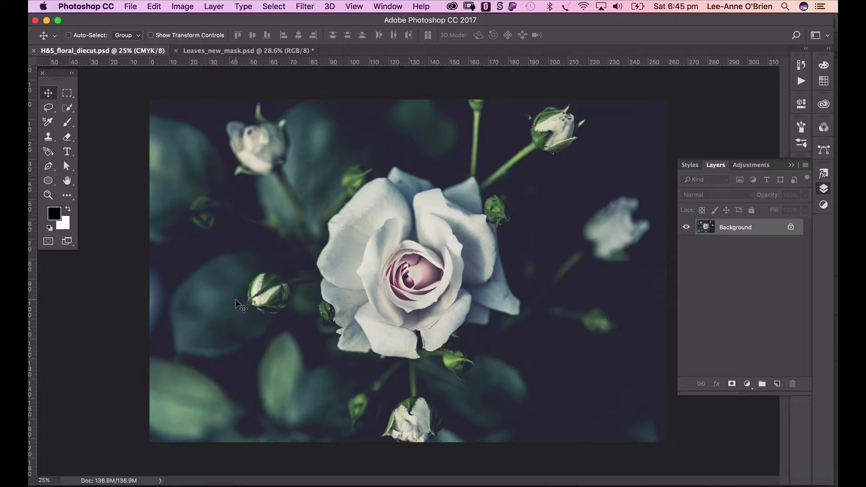
left_click(196, 52)
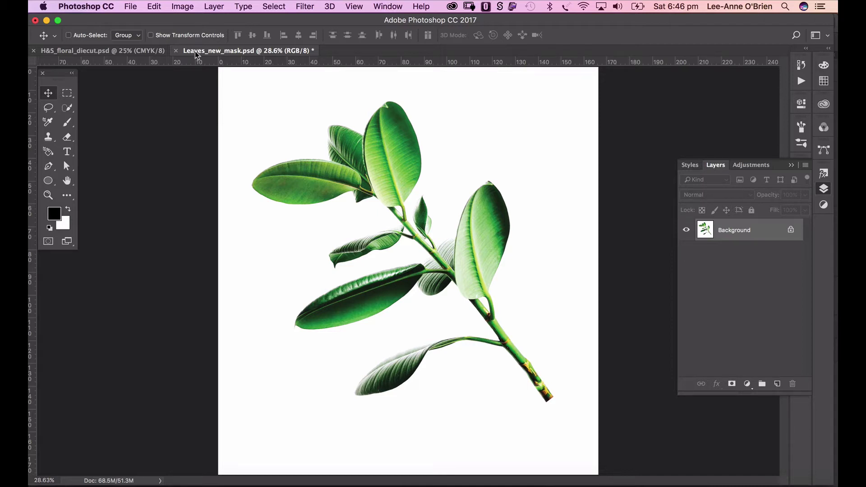
left_click(146, 51)
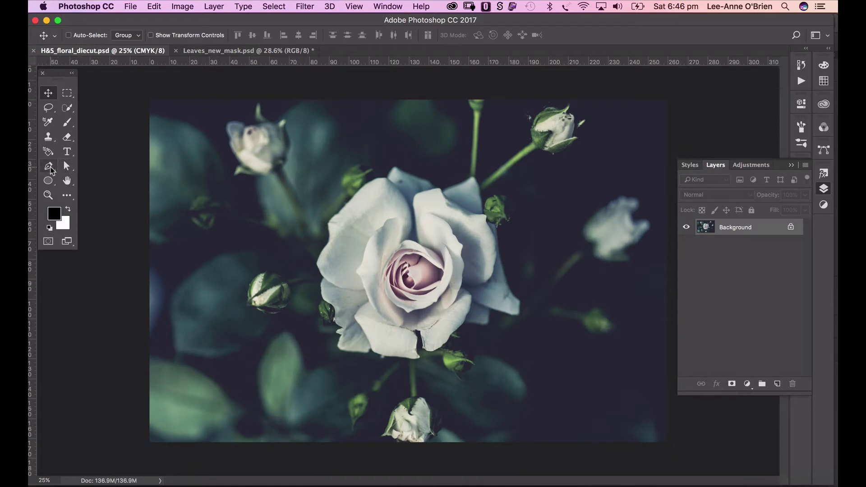
- Start a Pen path at the gap in the rose's lower petals and trace its right edge up to the upper-right stem
left_click(49, 167)
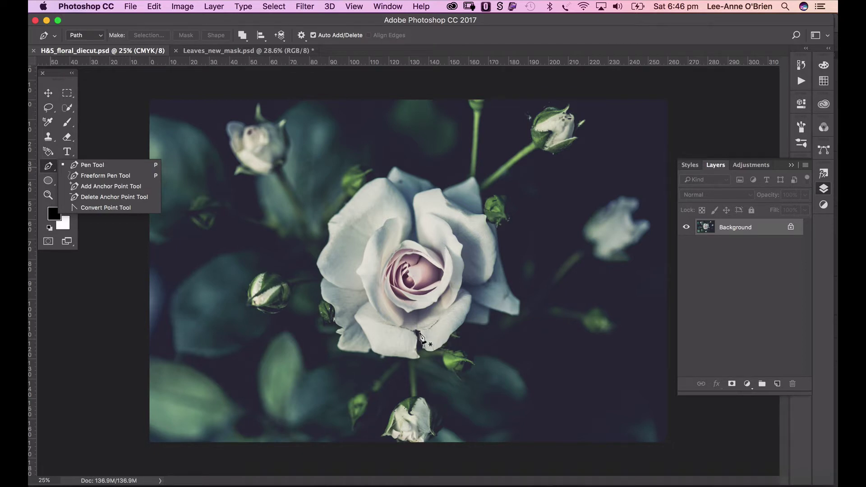
left_click(420, 337)
left_click(421, 333)
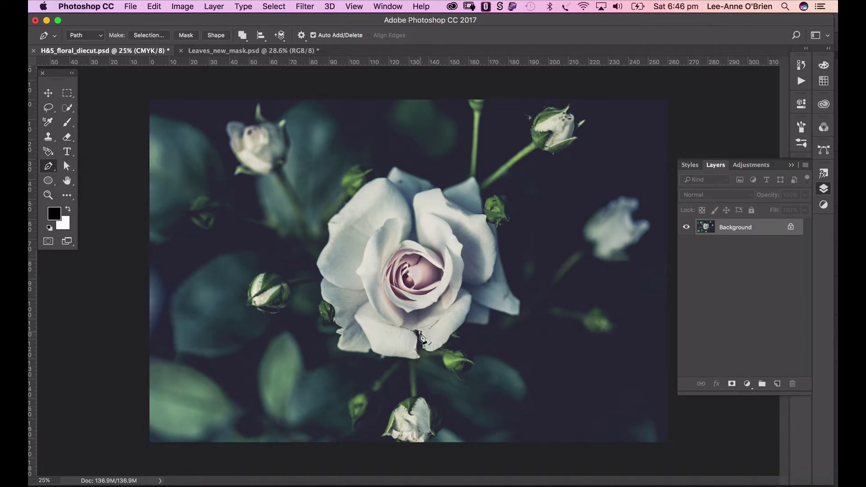
left_click_drag(422, 340, 424, 349)
left_click_drag(436, 349, 503, 275)
left_click_drag(499, 236, 498, 229)
left_click(494, 222)
left_click(487, 220)
left_click(483, 207)
left_click(481, 195)
- Continue the path along the upper-right stem, around its bud and back down toward the rose
left_click_drag(514, 164, 580, 128)
left_click(578, 136)
left_click(574, 136)
left_click(586, 123)
left_click(584, 119)
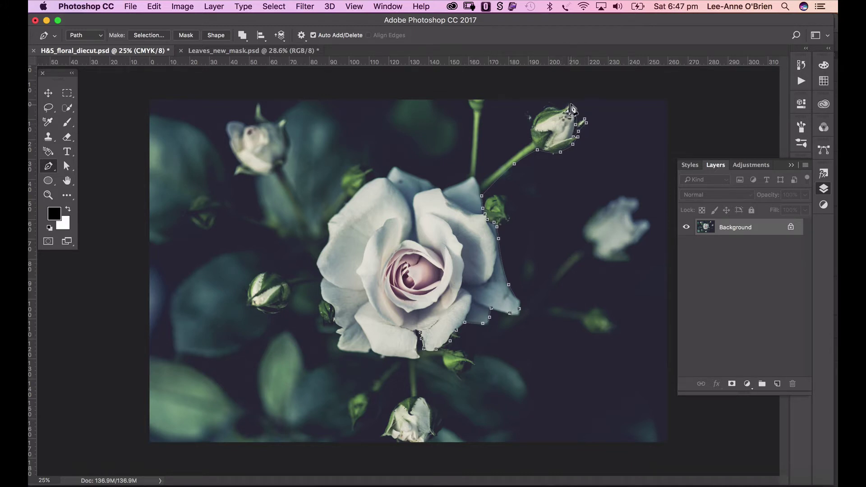
left_click(568, 103)
left_click_drag(560, 111, 530, 128)
left_click(532, 135)
left_click(532, 142)
left_click(493, 172)
- Trace the path along the rose's top petals and down its left petal edge
left_click(479, 186)
left_click(473, 178)
left_click(452, 188)
left_click(438, 187)
left_click(435, 190)
left_click(410, 177)
left_click(396, 167)
left_click(382, 180)
left_click(350, 199)
left_click(332, 220)
left_click(329, 239)
left_click(323, 251)
- Extend the path out along the left stem and around the left bud
left_click(318, 262)
left_click(311, 282)
left_click(289, 281)
left_click(263, 276)
left_click(249, 291)
left_click(251, 313)
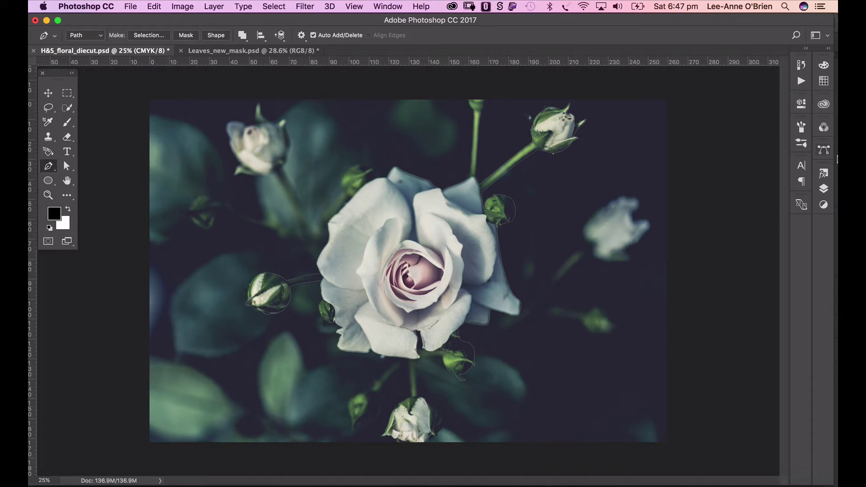
- Load the saved "rose" path as a selection
left_click(823, 151)
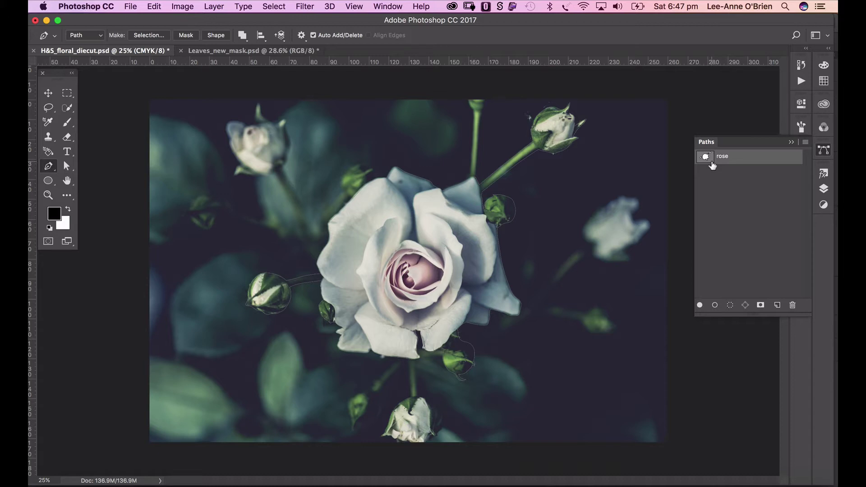
left_click(806, 142)
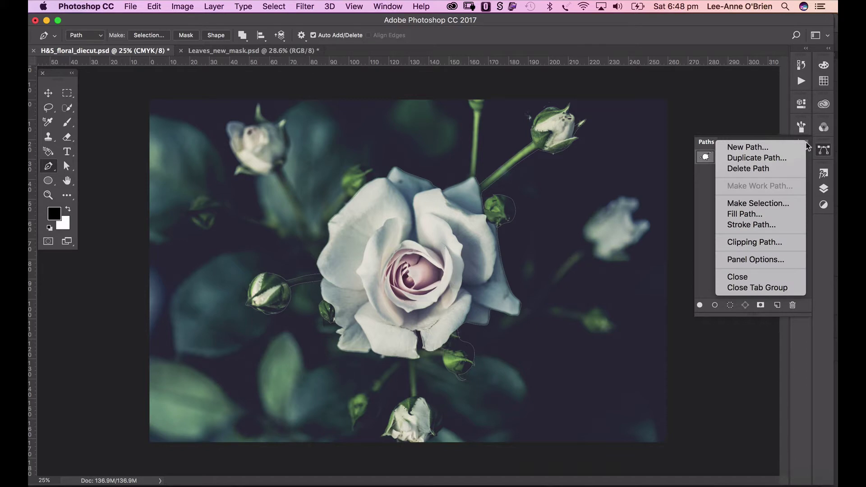
left_click(755, 112)
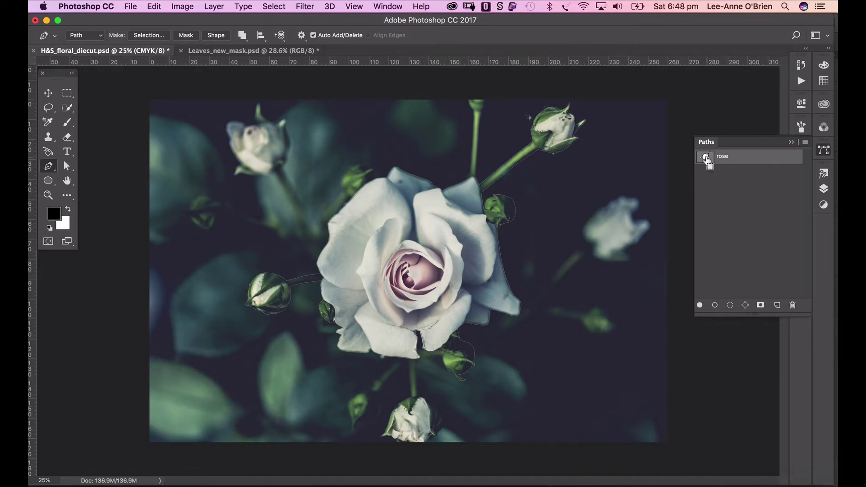
left_click(706, 160, "super")
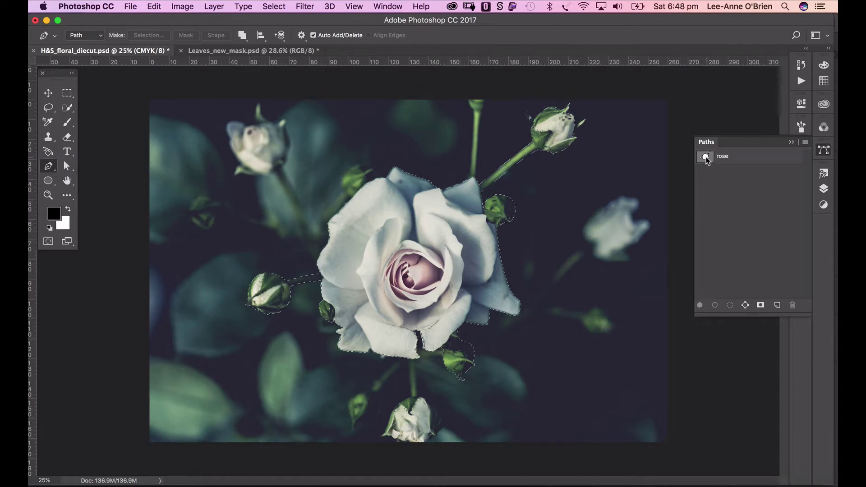
- Copy the selected rose to a new layer and hide the Background layer
left_click(824, 189)
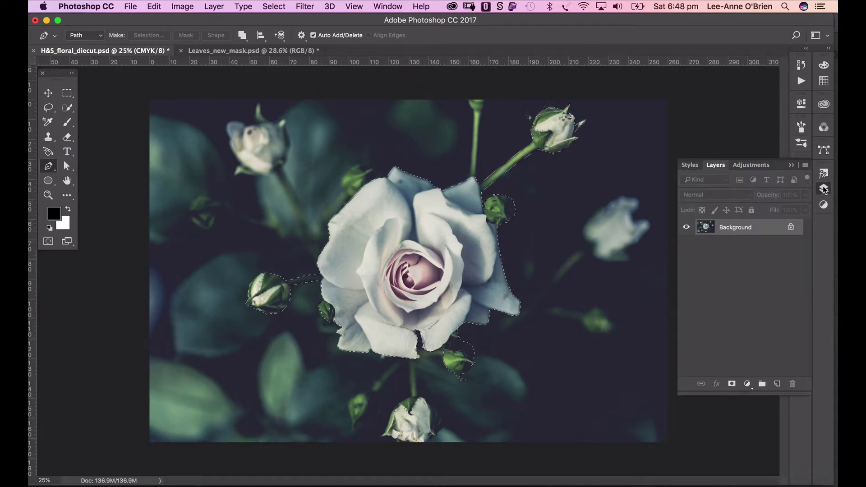
key("ctrl+j")
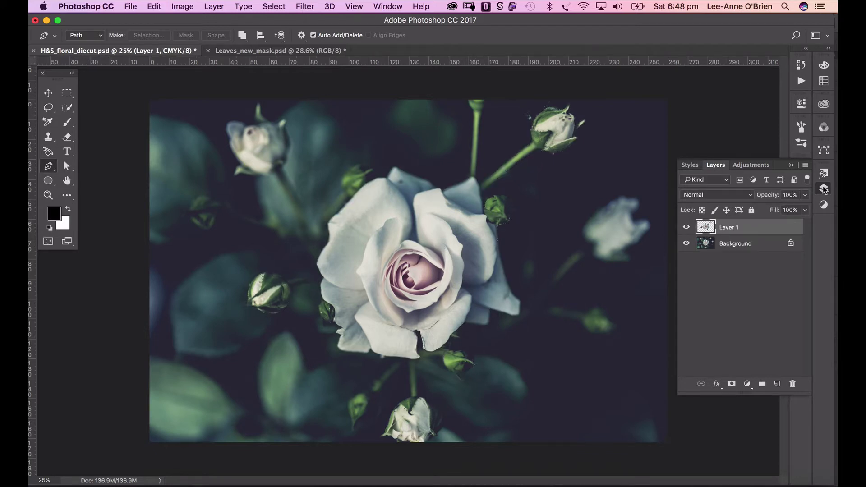
left_click(686, 244)
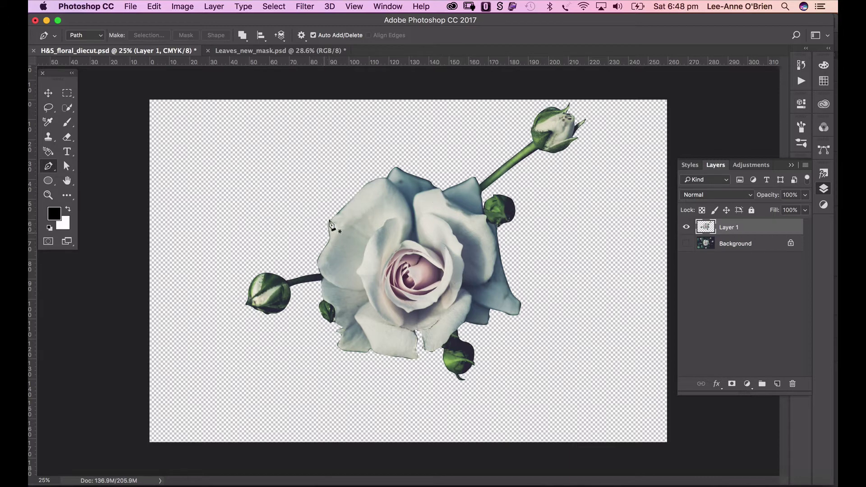
- Load Layer 1's outline as a selection and clone clean petal texture over the rose's dark upper-left edge with the Clone Stamp tool
left_click(48, 137)
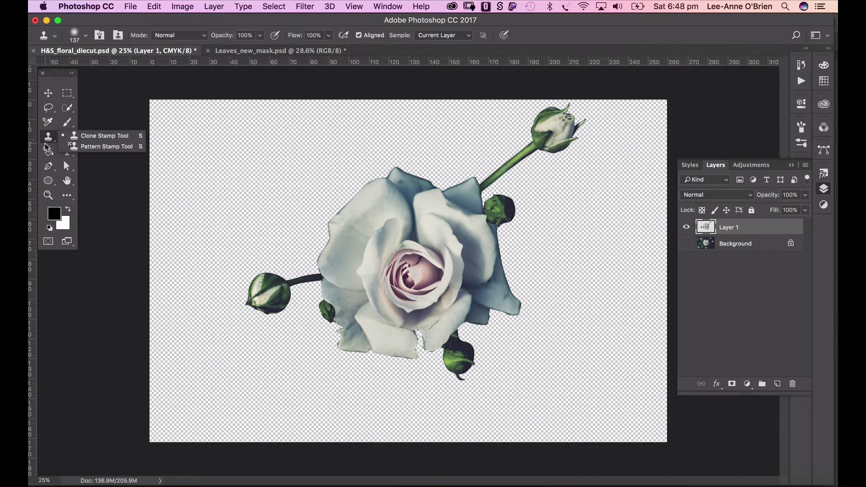
left_click(93, 136)
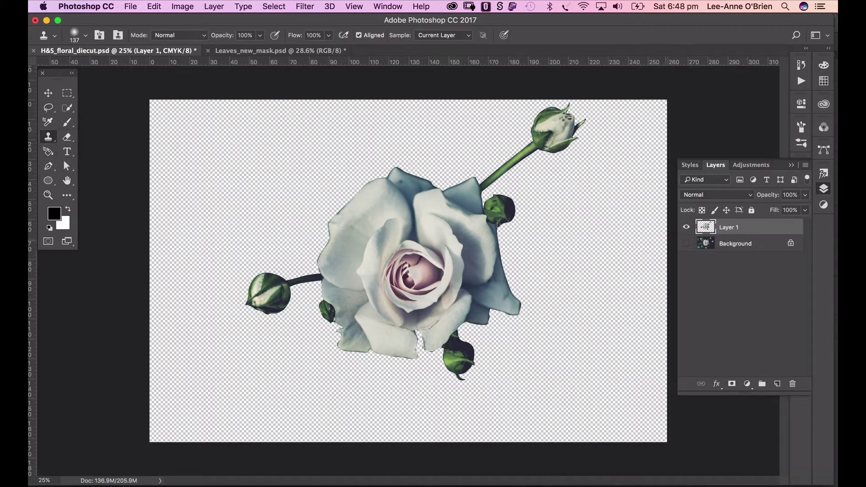
left_click(706, 228, "super")
left_click(349, 210, "alt")
mouse_move(341, 209)
left_mouse_down()
mouse_move(334, 218)
mouse_move(365, 188)
mouse_move(330, 226)
mouse_move(340, 217)
left_mouse_up()
left_click(346, 215, "alt")
left_click(362, 194, "alt")
left_click_drag(366, 182, 374, 180)
left_click(359, 196, "alt")
left_click(362, 201, "alt")
left_click(366, 187, "alt")
left_click(365, 195, "alt")
left_click(343, 218, "alt")
left_click_drag(339, 226, 334, 222)
- Move the cut-out rose toward the lower-right part of the canvas
left_click(48, 93)
left_click_drag(438, 280, 489, 318)
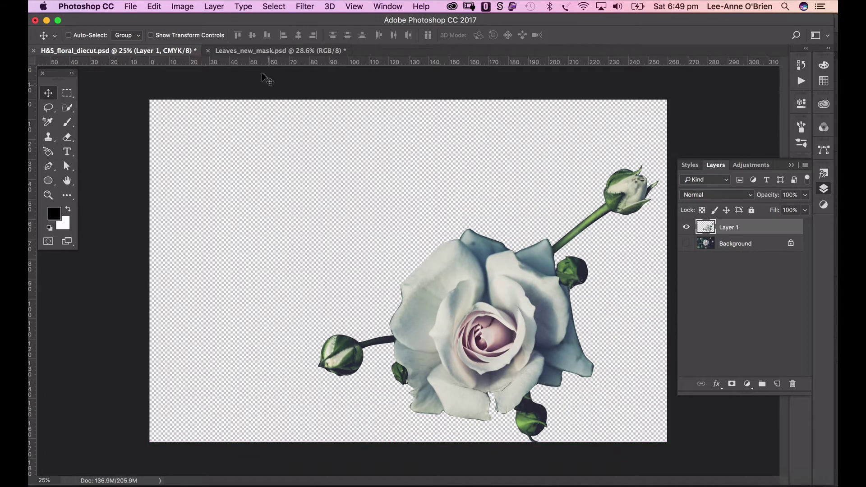
- Compare the Red, Green and Blue channels of Leaves_new_mask.psd for contrast between the leaves and the background
left_click(250, 51)
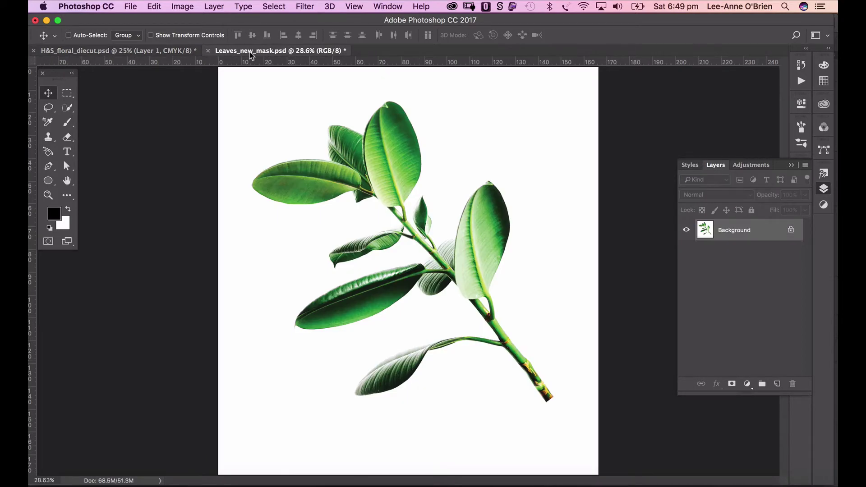
left_click(824, 129)
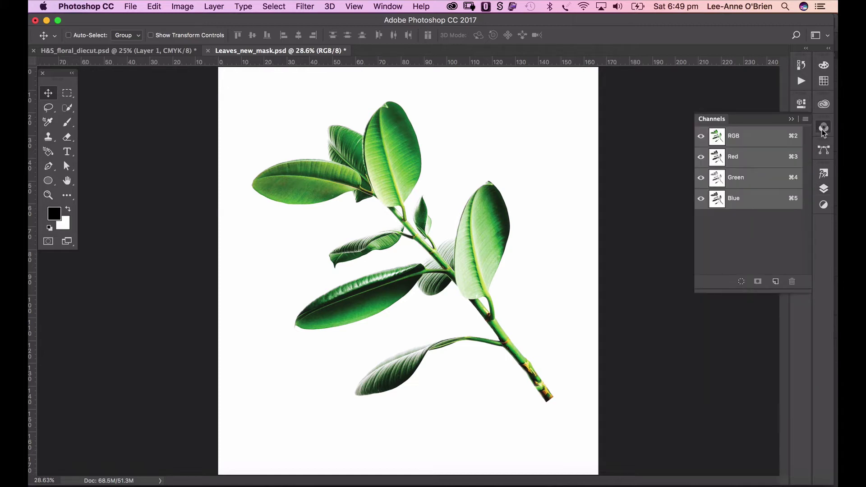
left_click(742, 161)
left_click(743, 179)
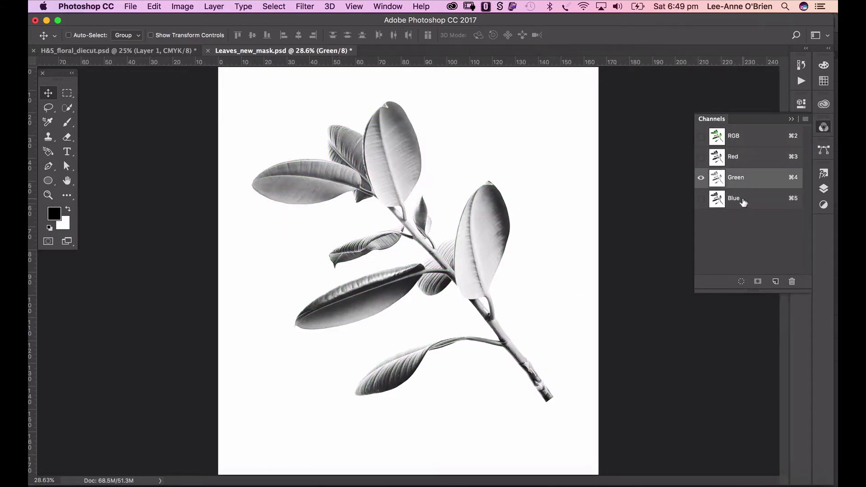
left_click(743, 203)
left_click(738, 179)
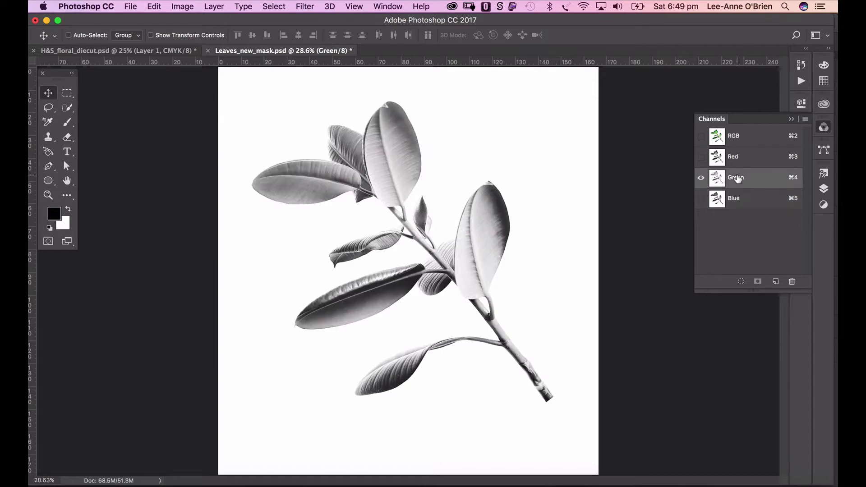
left_click(738, 153)
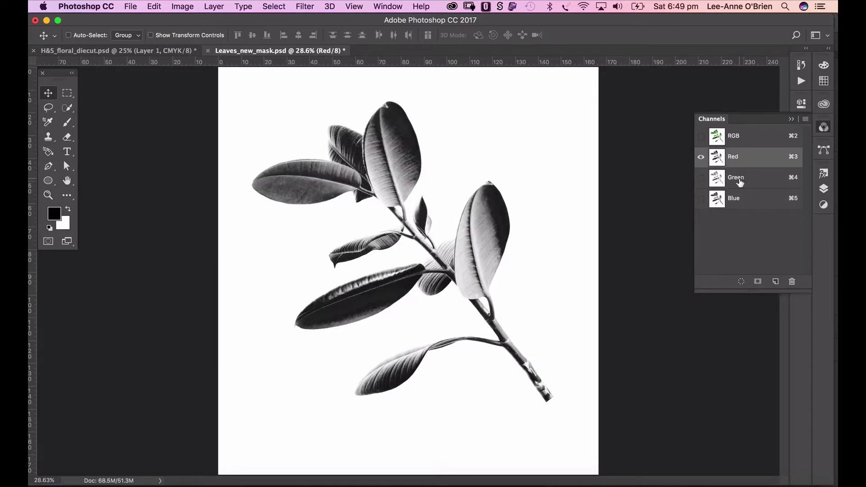
left_click(740, 204)
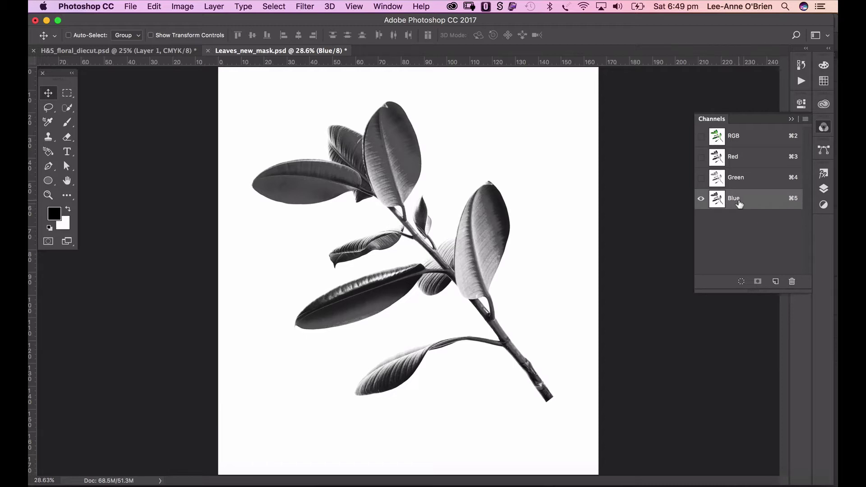
- Duplicate the Blue channel, preview it together with the RGB composite and return to showing only the copy
left_click_drag(740, 205, 776, 282)
key("x")
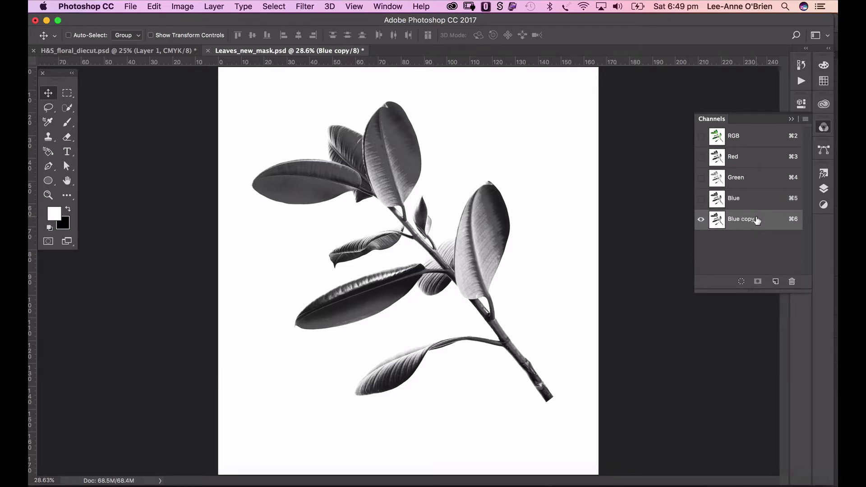
left_click(702, 137)
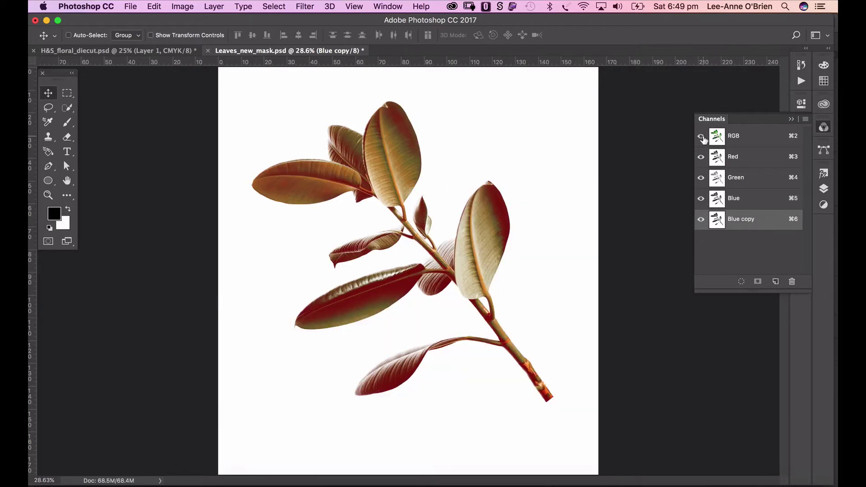
left_click(702, 137)
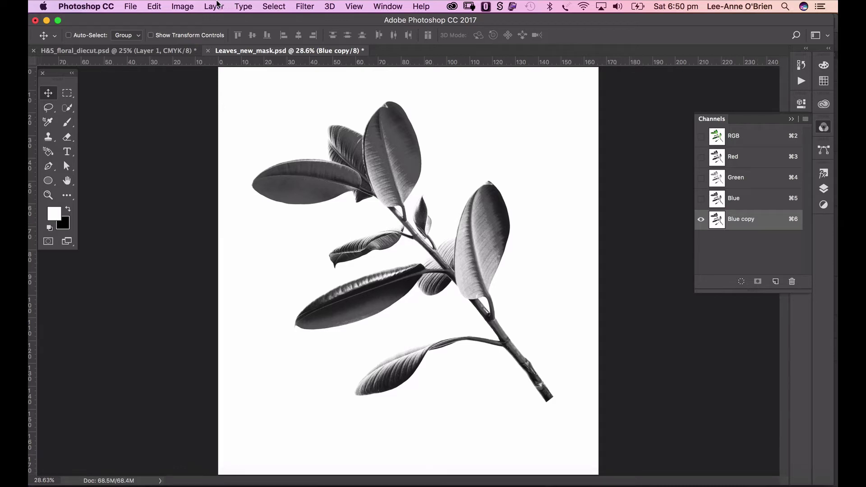
- Apply Levels to the Blue copy channel with the black input level set to 241
left_click(187, 4)
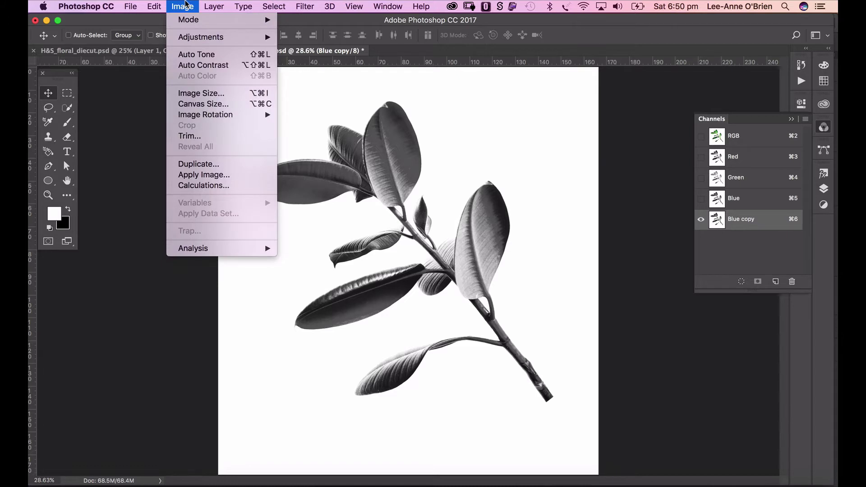
mouse_move(191, 36)
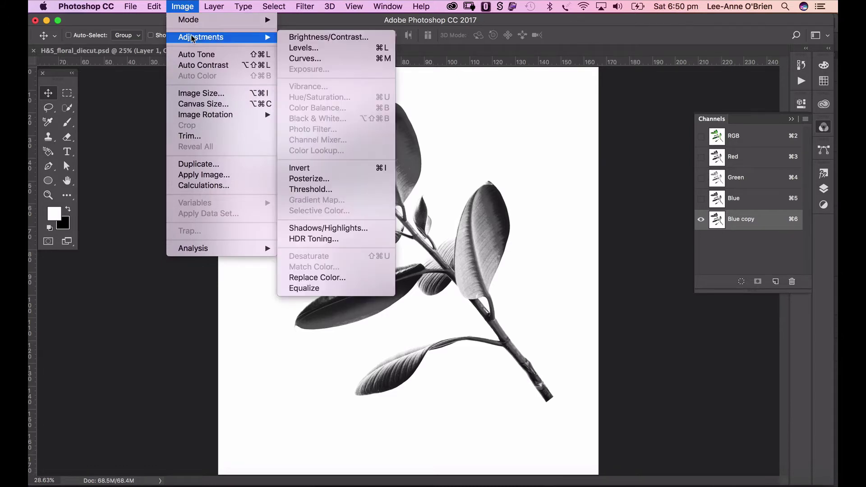
left_click(298, 49)
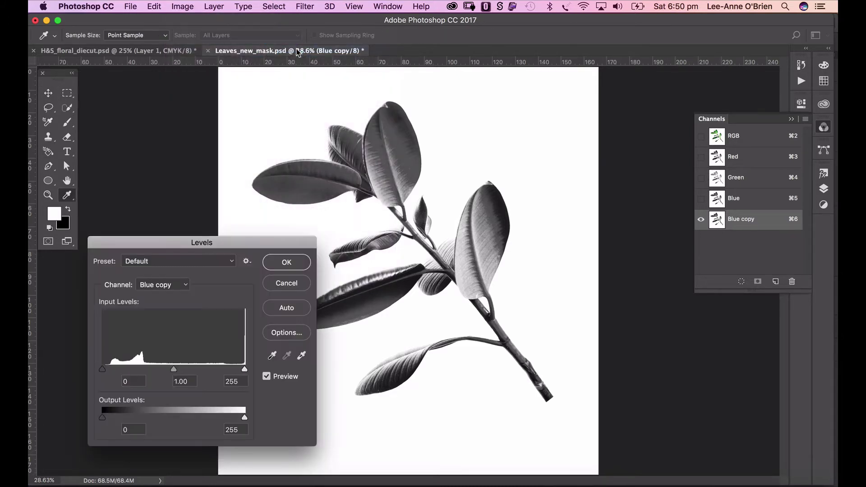
left_click_drag(269, 237, 263, 222)
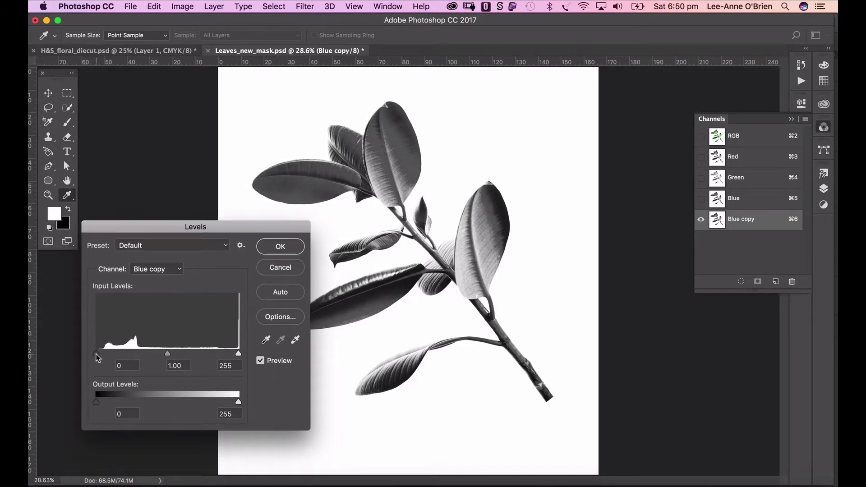
left_click_drag(97, 355, 231, 356)
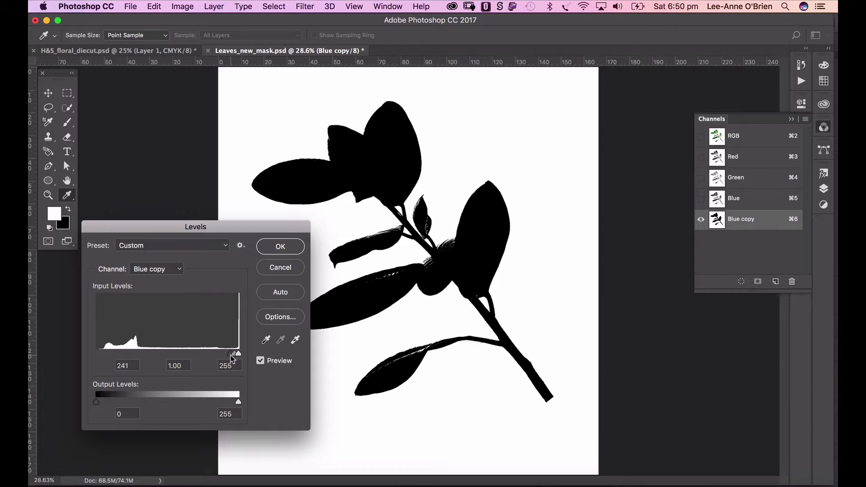
left_click_drag(231, 355, 231, 355)
left_click(281, 248)
key("v")
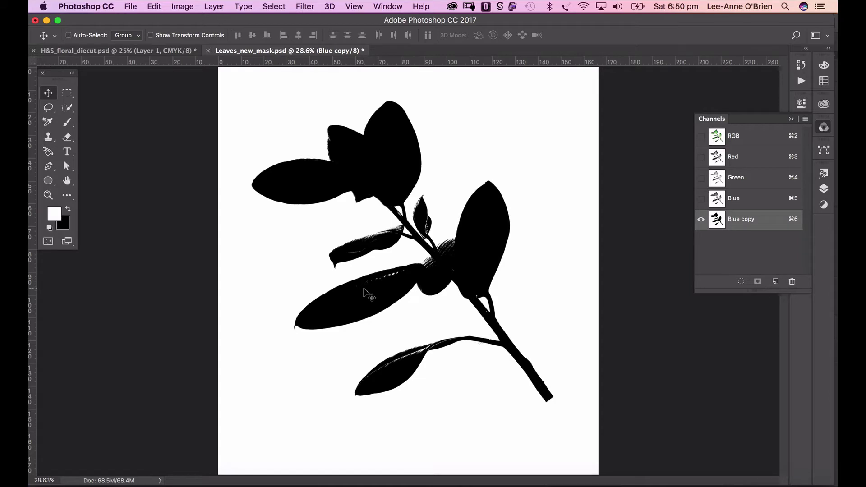
- Fill the light specks and streaks inside the leaves on the Blue copy channel with a black 65 px Pencil
left_click(66, 126)
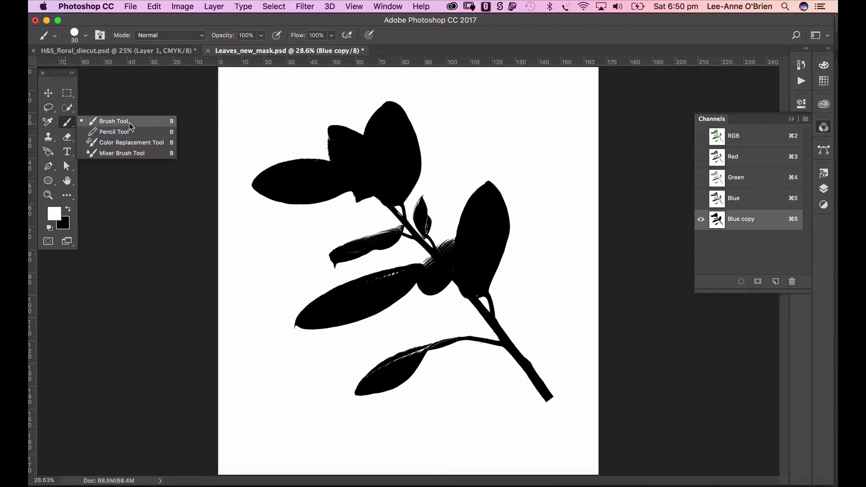
left_click(119, 132)
left_click(69, 210)
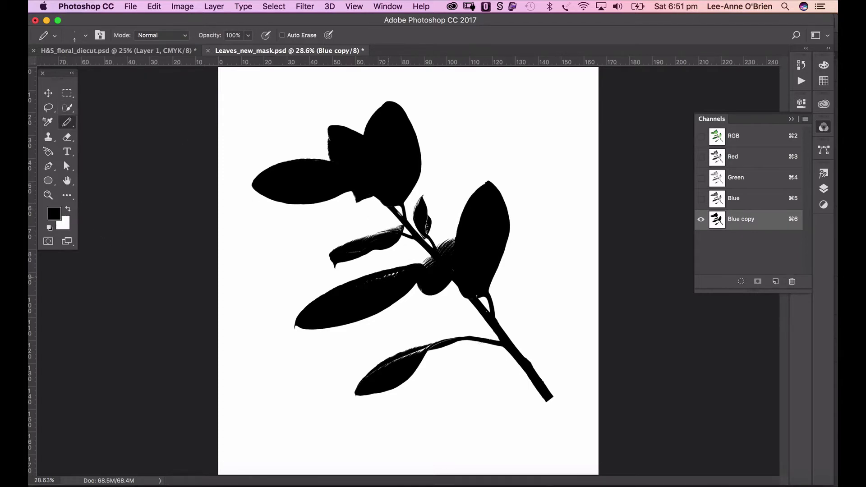
right_click(397, 281)
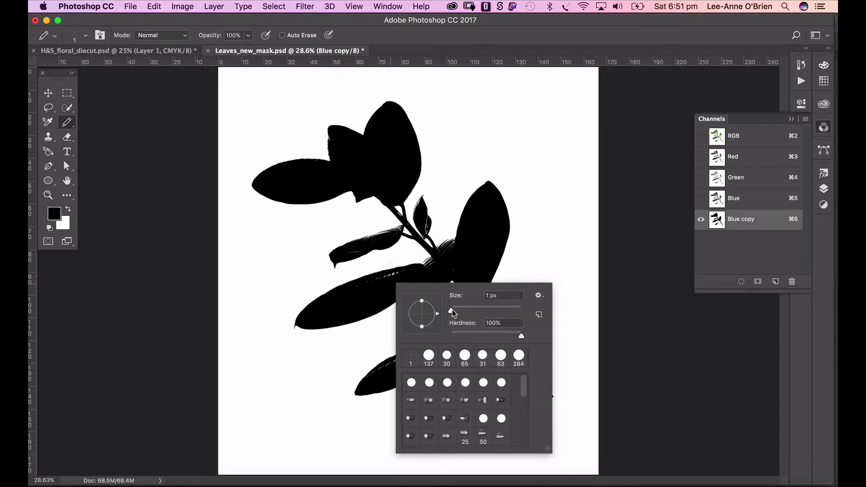
left_click_drag(452, 310, 474, 313)
left_click_drag(391, 276, 365, 283)
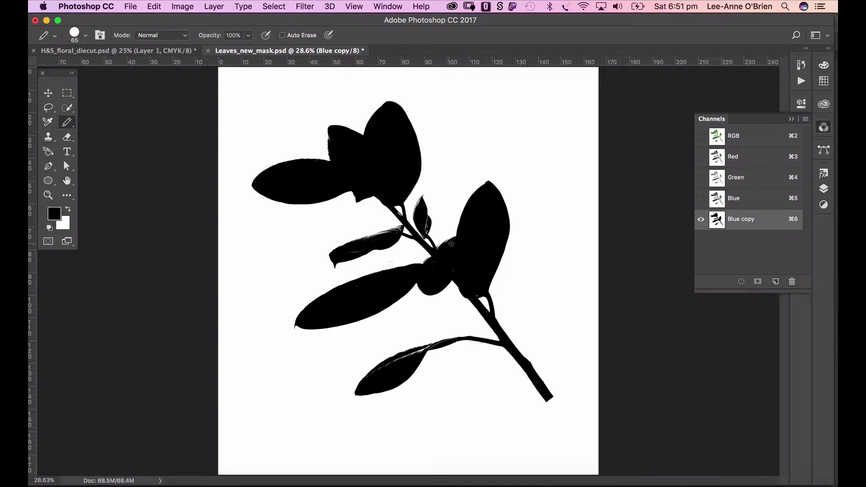
mouse_move(401, 358)
left_mouse_down()
mouse_move(380, 372)
mouse_move(421, 350)
left_mouse_up()
mouse_move(348, 251)
left_mouse_down()
mouse_move(359, 249)
mouse_move(353, 253)
left_mouse_up()
mouse_move(389, 231)
left_mouse_down()
mouse_move(371, 238)
mouse_move(429, 226)
left_mouse_up()
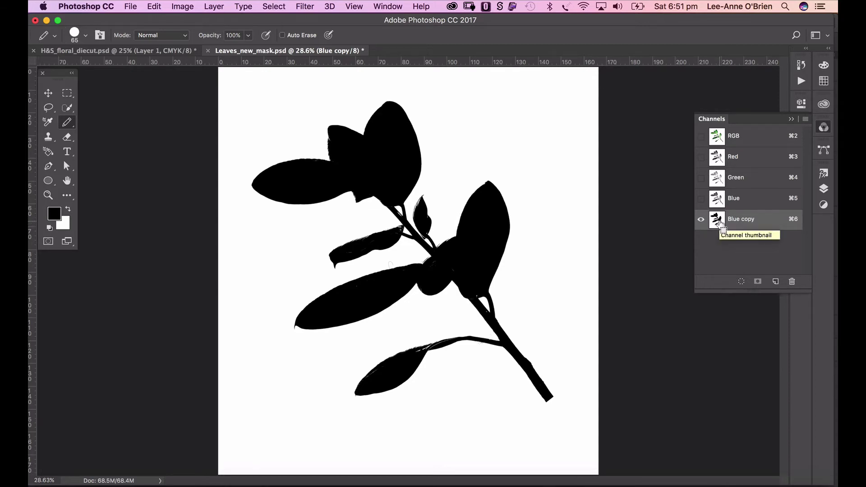
- Load the Blue copy channel as a selection, invert it and add it as a layer mask to the Background layer
left_click(720, 224, "super")
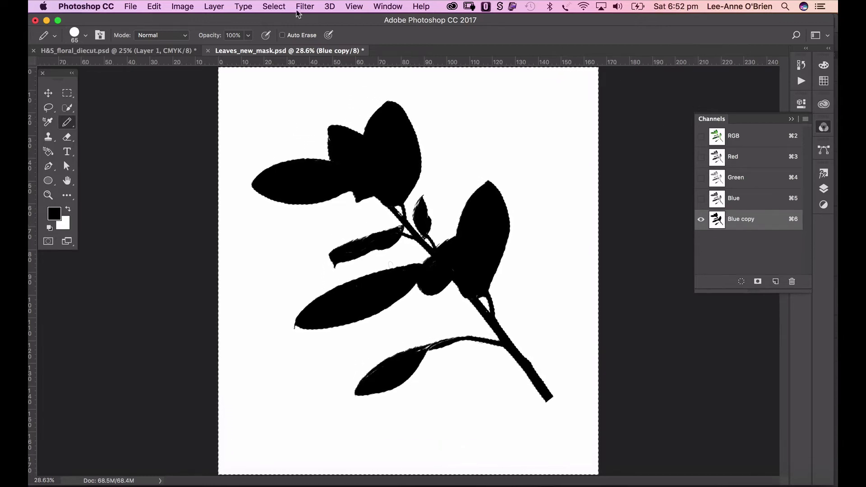
left_click(274, 6)
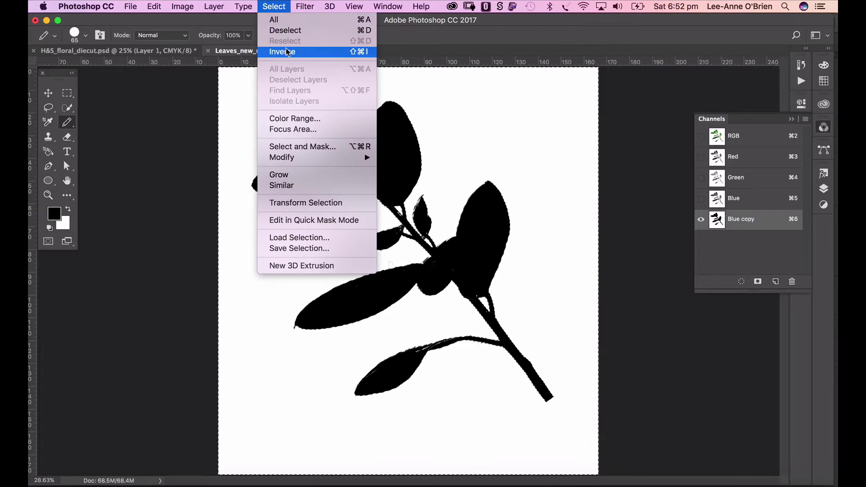
left_click(355, 51)
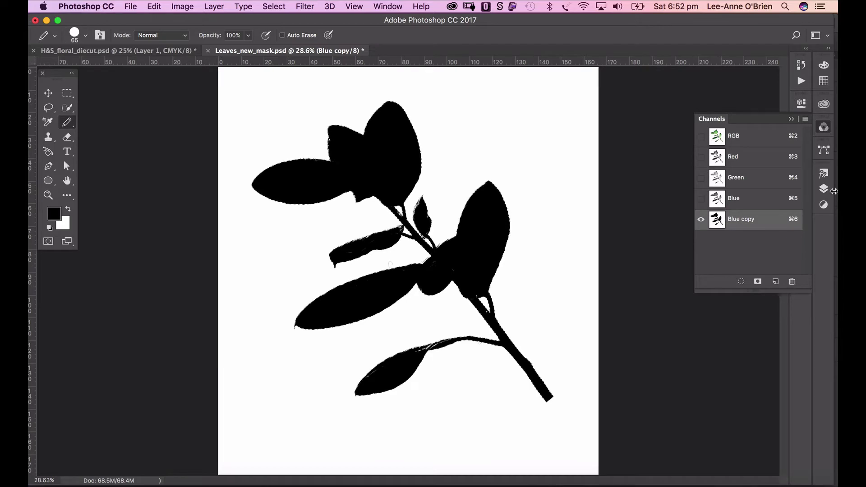
left_click(824, 188)
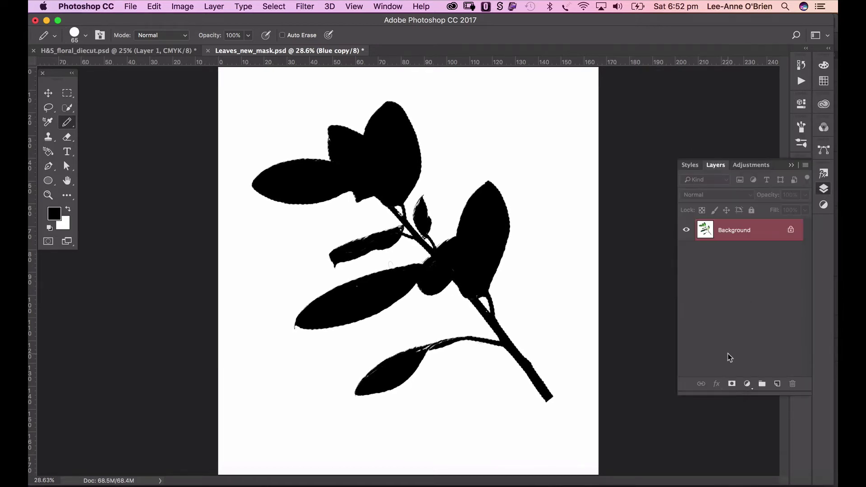
left_click(731, 384)
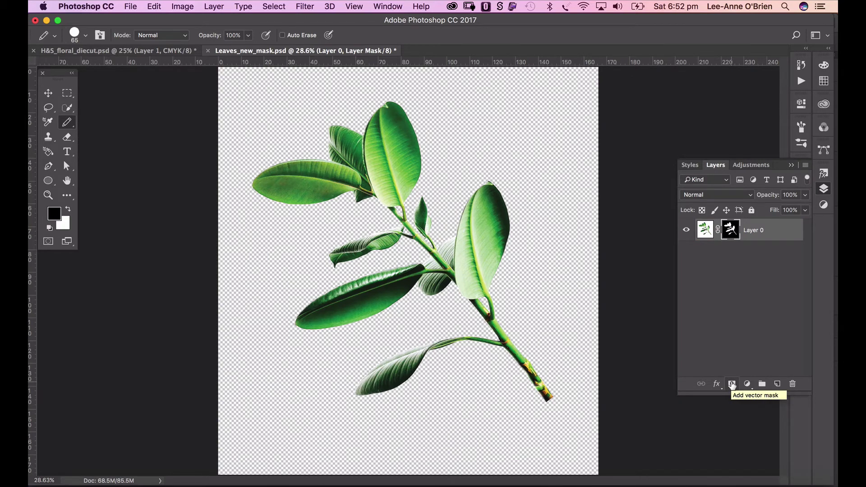
- Examine the masked leaf edges up close and preview the layer mask's outline as a selection
key("super+1")
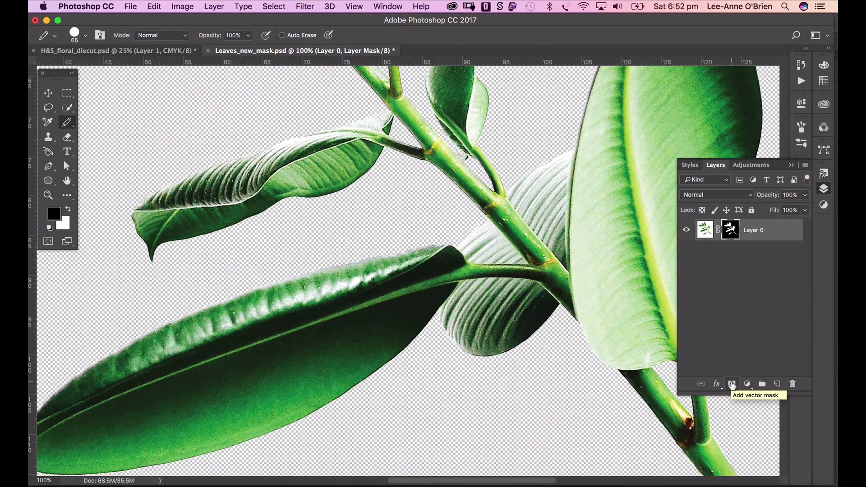
key("super+plus")
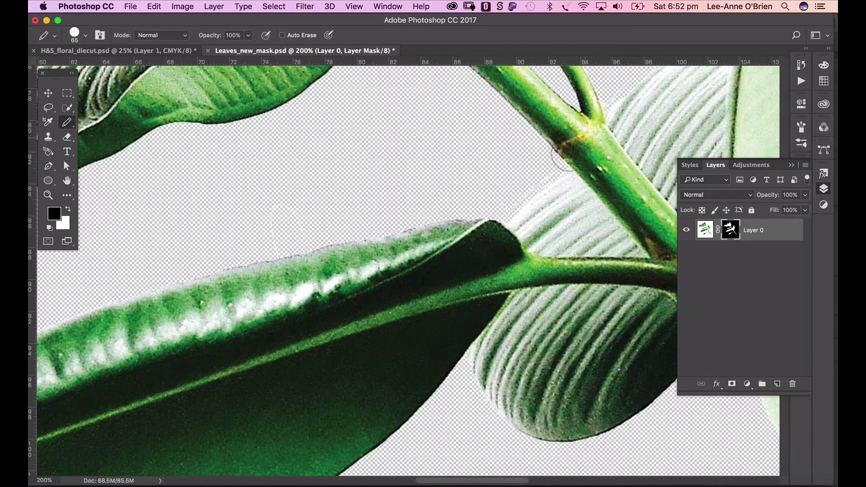
left_click(705, 231)
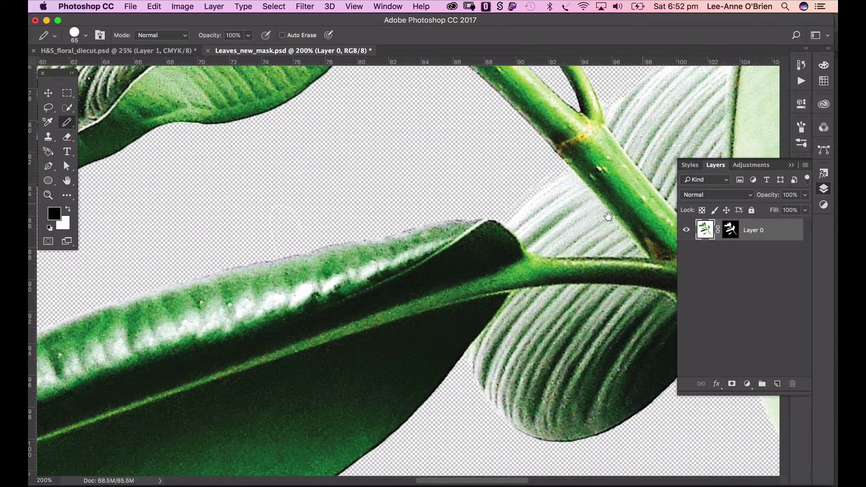
left_click_drag(645, 205, 520, 267)
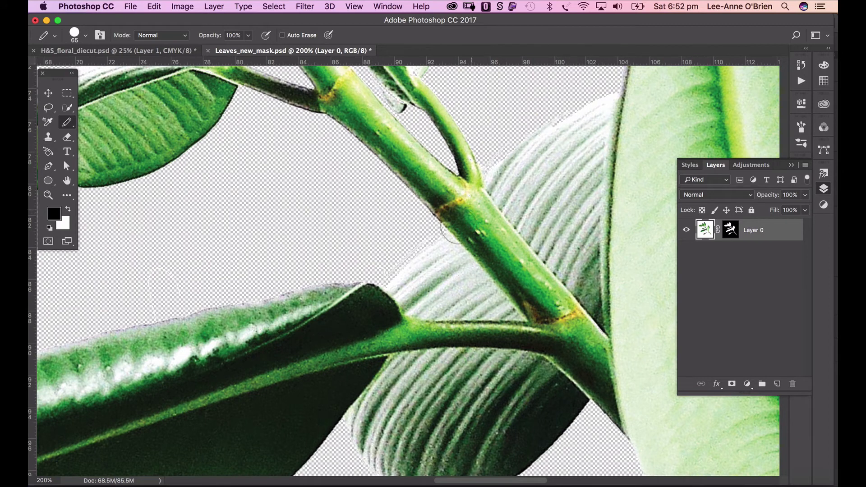
left_click(731, 232, "super")
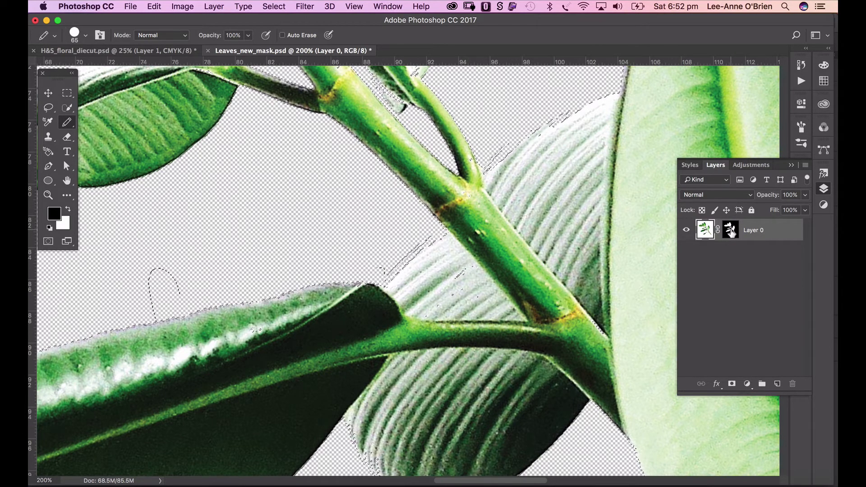
key("super+d")
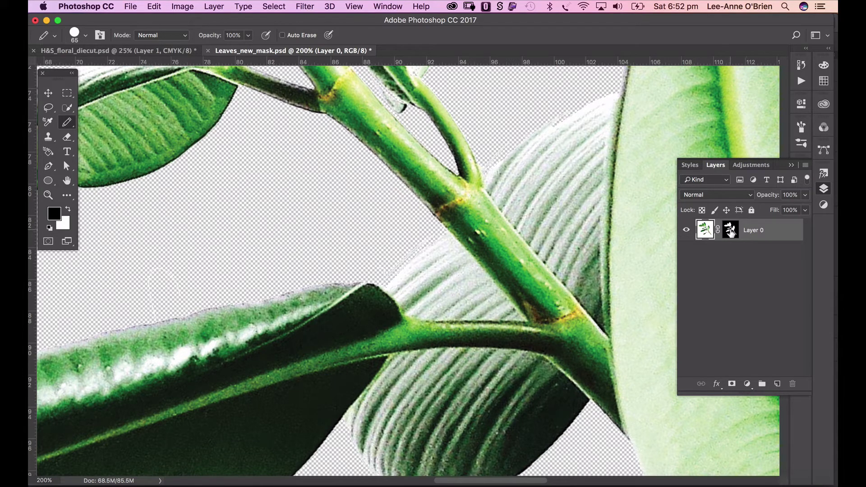
- Show Layer 0's mask on its own on the canvas and set white as the foreground colour
left_click(732, 232, "alt")
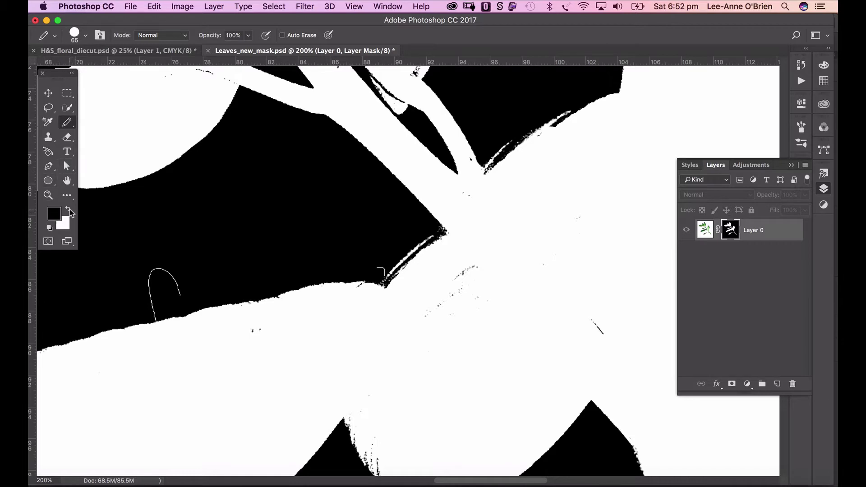
left_click(71, 110)
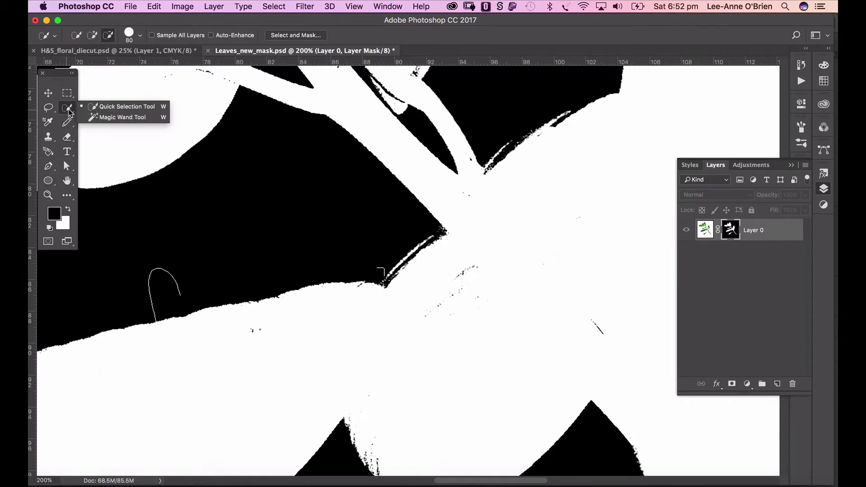
left_click(68, 211)
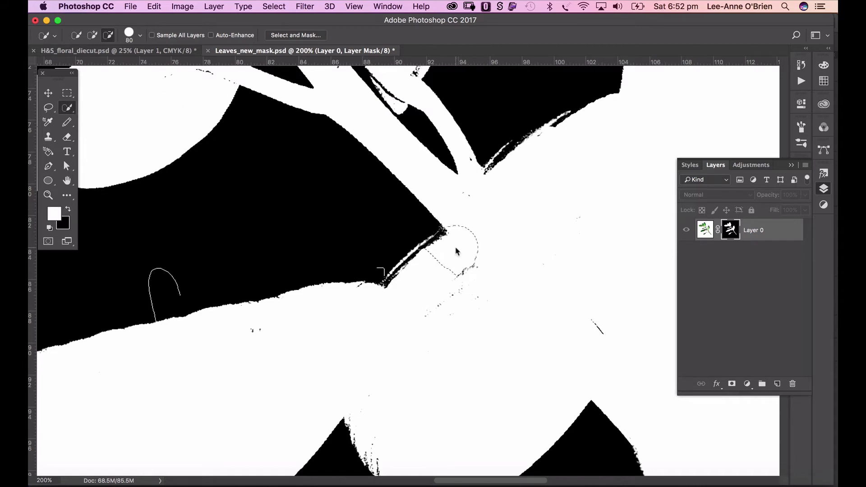
key("super+d")
left_click(74, 112)
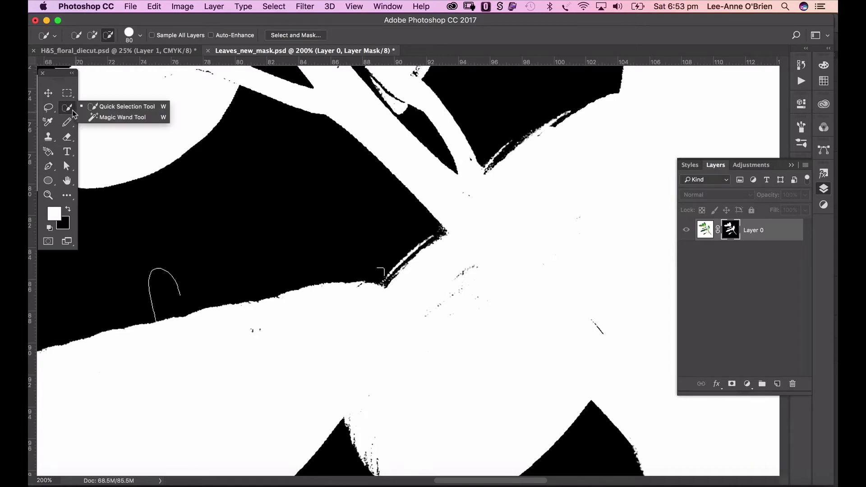
- With a 30 px Brush, paint the central leaves' specks and ragged edges white and the stray outlines in the mask's background black
left_click(67, 122)
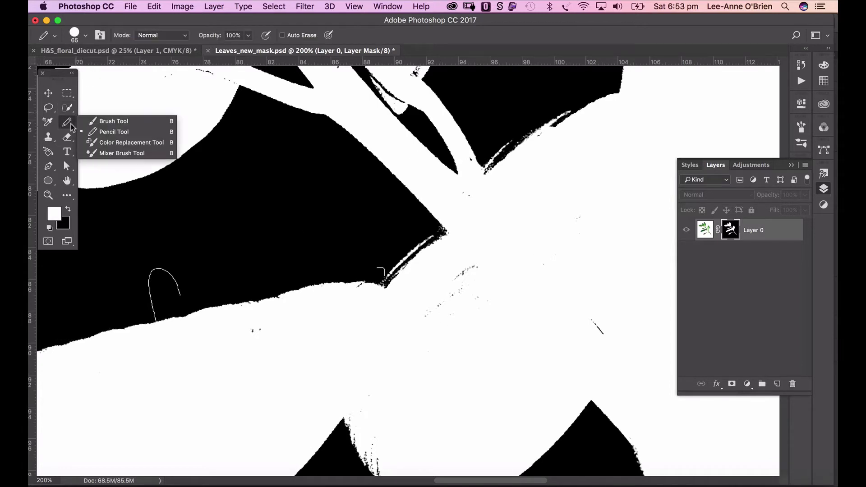
left_click(97, 122)
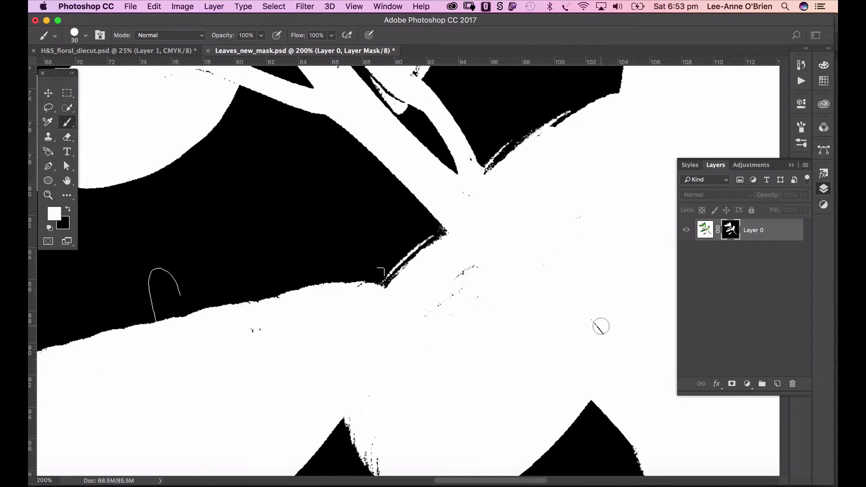
left_click_drag(597, 322, 609, 341)
mouse_move(441, 294)
left_mouse_down()
mouse_move(464, 295)
mouse_move(450, 299)
mouse_move(494, 244)
mouse_move(420, 302)
mouse_move(511, 240)
mouse_move(391, 338)
mouse_move(479, 293)
mouse_move(428, 326)
mouse_move(460, 311)
left_mouse_up()
left_click_drag(252, 332, 276, 334)
mouse_move(453, 234)
left_mouse_down()
mouse_move(425, 249)
mouse_move(379, 290)
left_mouse_up()
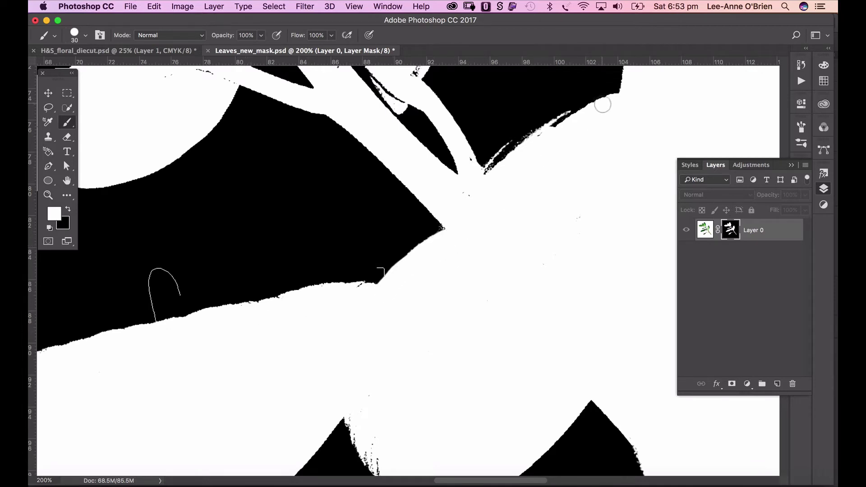
mouse_move(621, 98)
left_mouse_down()
mouse_move(520, 145)
mouse_move(488, 176)
left_mouse_up()
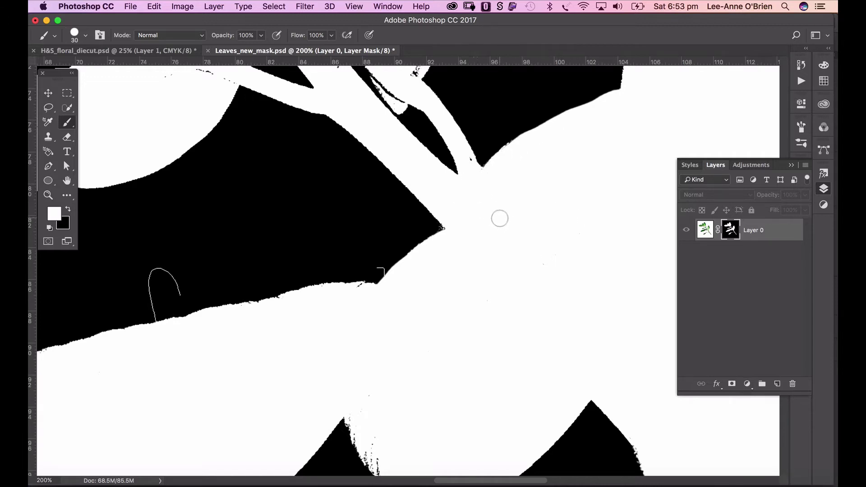
left_click_drag(467, 163, 467, 168)
key("x")
mouse_move(167, 273)
left_mouse_down()
mouse_move(176, 293)
mouse_move(167, 279)
mouse_move(151, 282)
mouse_move(153, 314)
left_mouse_up()
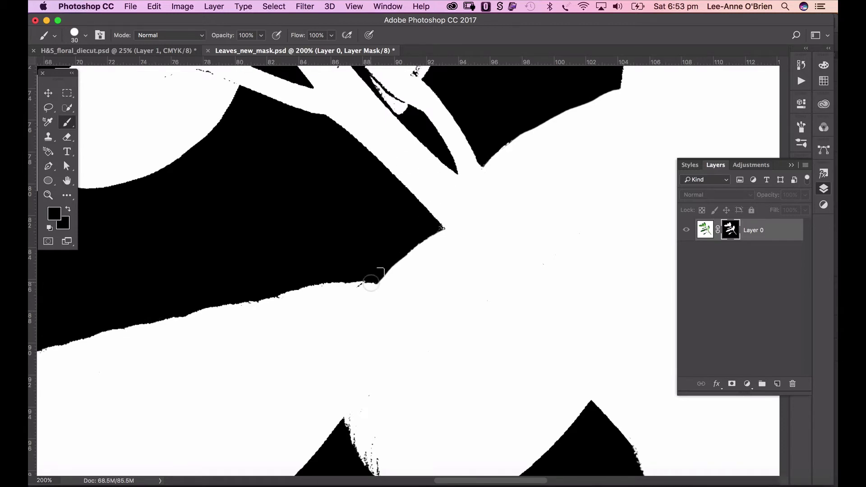
- Paint white over the dark streaks on the small upright leaf's edges and base and on the nearby stem
left_click_drag(492, 220, 414, 338)
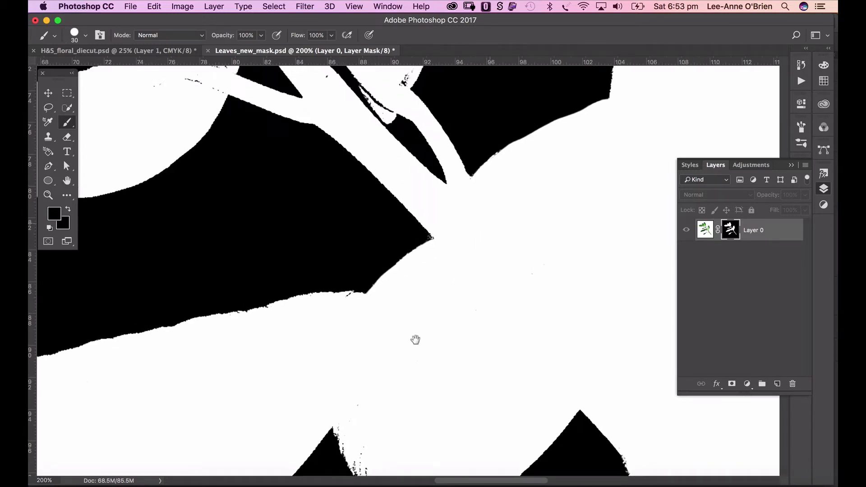
left_click_drag(429, 301, 460, 419)
key("x")
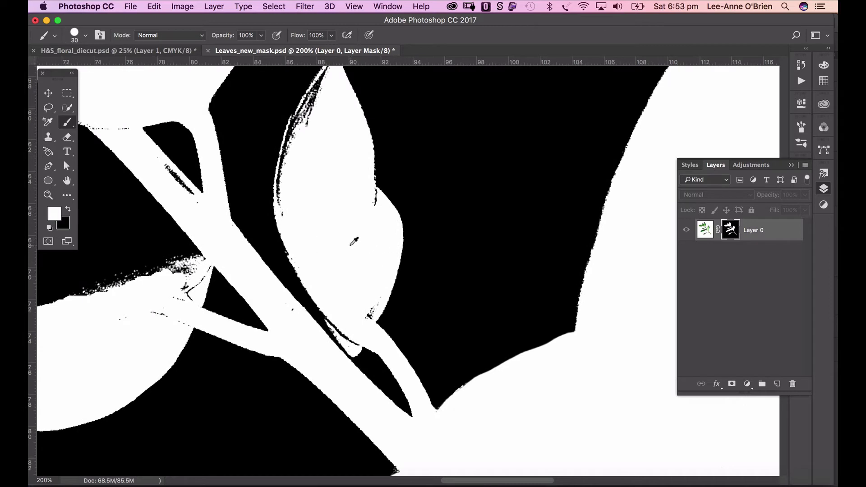
mouse_move(323, 121)
left_mouse_down()
mouse_move(317, 97)
mouse_move(292, 142)
mouse_move(287, 211)
left_mouse_up()
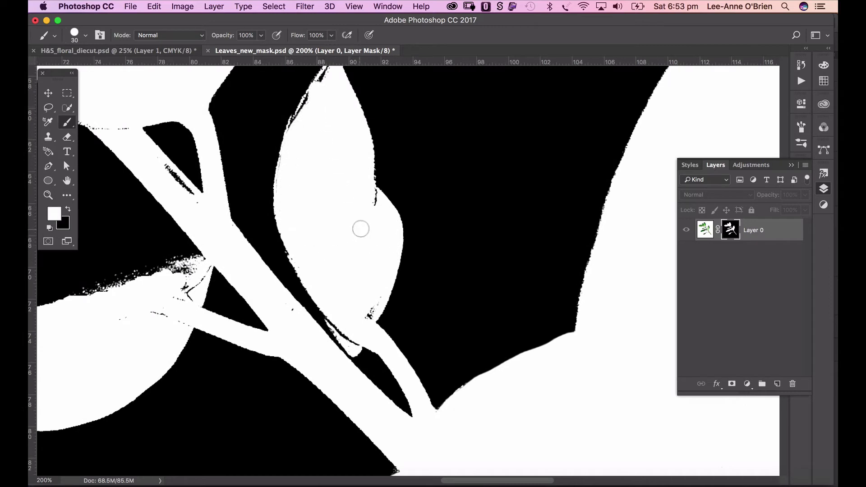
left_click_drag(371, 207, 367, 193)
left_click_drag(367, 324, 373, 299)
mouse_move(351, 332)
left_mouse_down()
mouse_move(336, 319)
mouse_move(357, 338)
left_mouse_up()
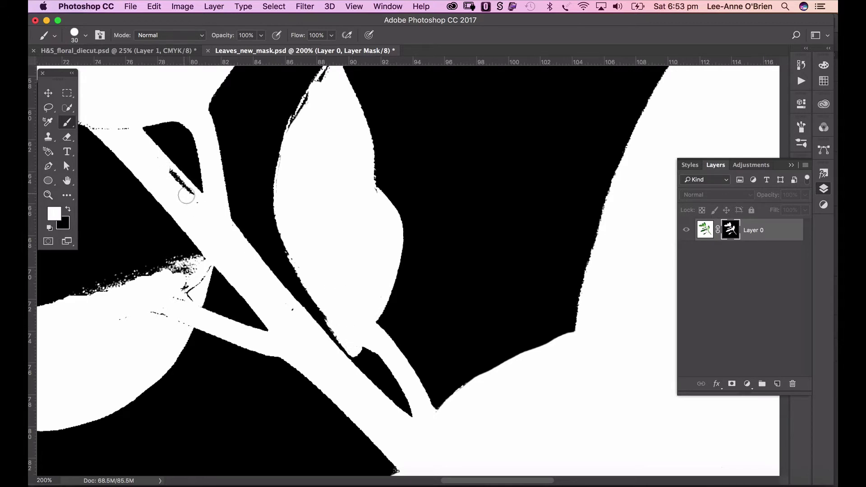
left_click_drag(184, 190, 189, 199)
- Paint white over the dark specks where the curled left leaf joins its stem
left_click_drag(235, 279, 371, 226)
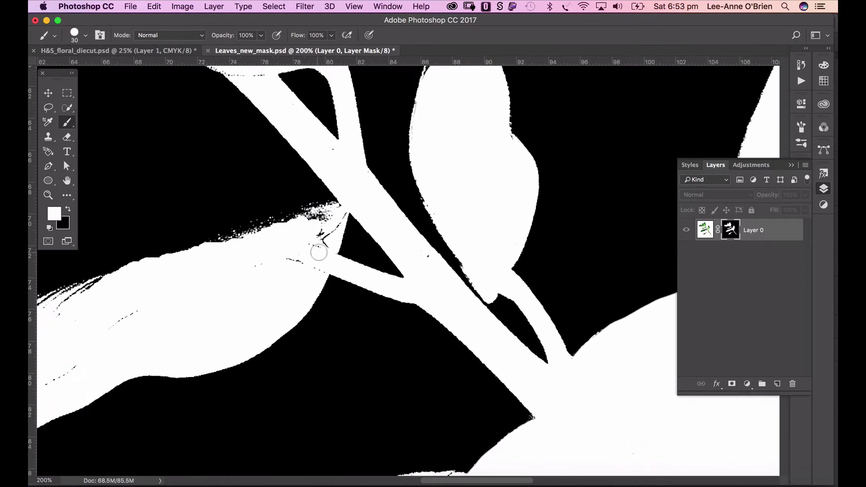
mouse_move(319, 252)
left_mouse_down()
mouse_move(318, 237)
mouse_move(296, 262)
mouse_move(285, 259)
left_mouse_up()
left_click_drag(145, 336, 376, 217)
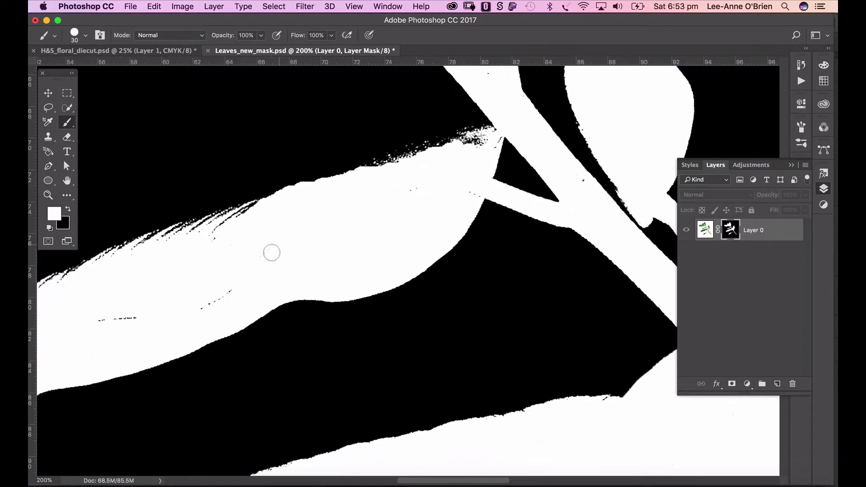
- Enlarge the brush to 57 px, smooth the remaining ragged leaf edges in white and return to the masked image view
key("super+0")
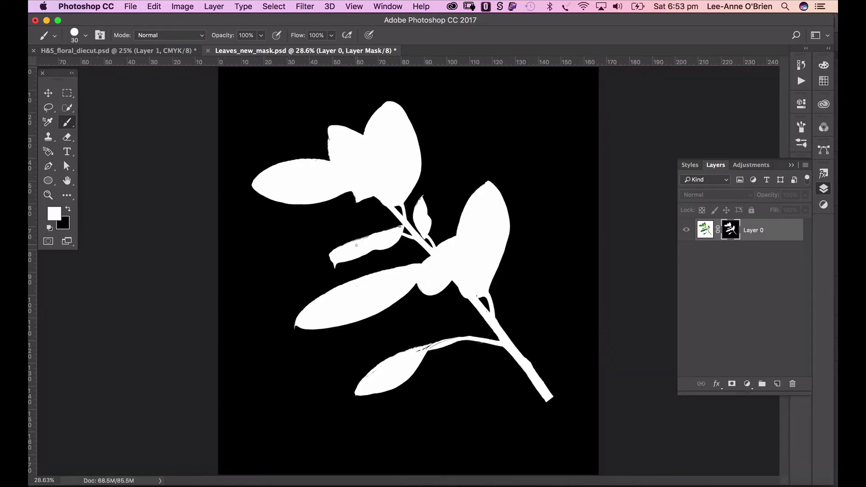
key("super+equal")
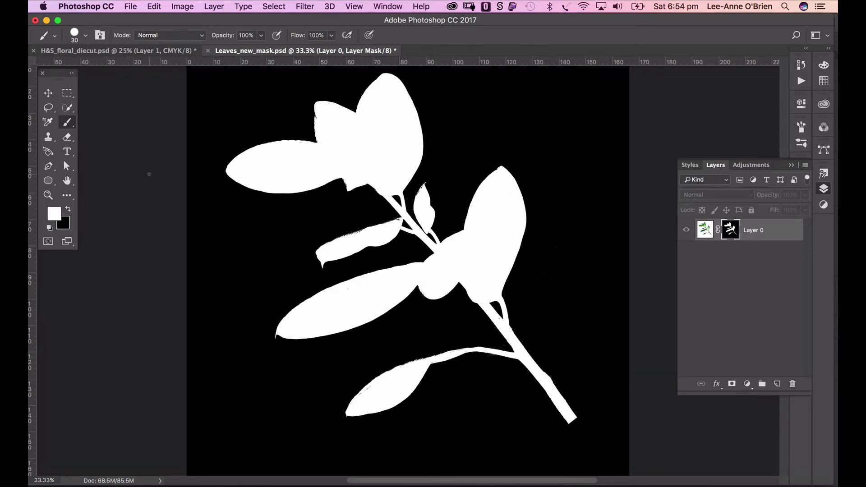
left_click(84, 36)
left_click_drag(105, 69, 110, 71)
key("Return")
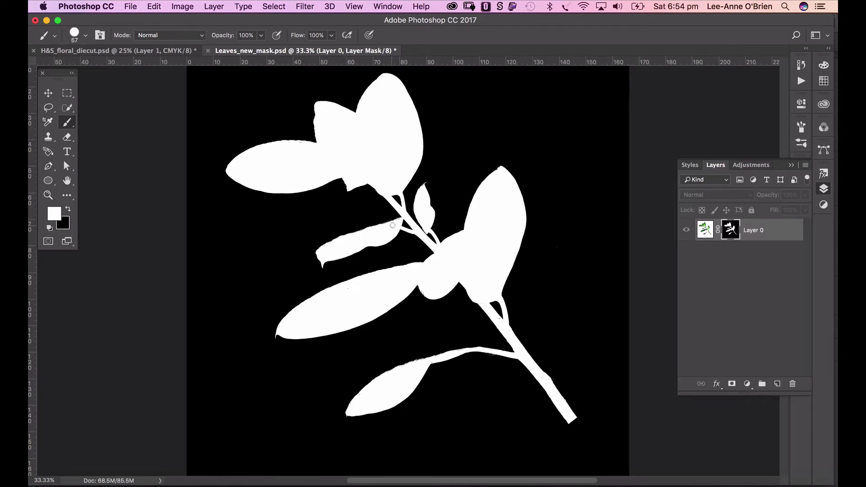
left_click(734, 232, "alt")
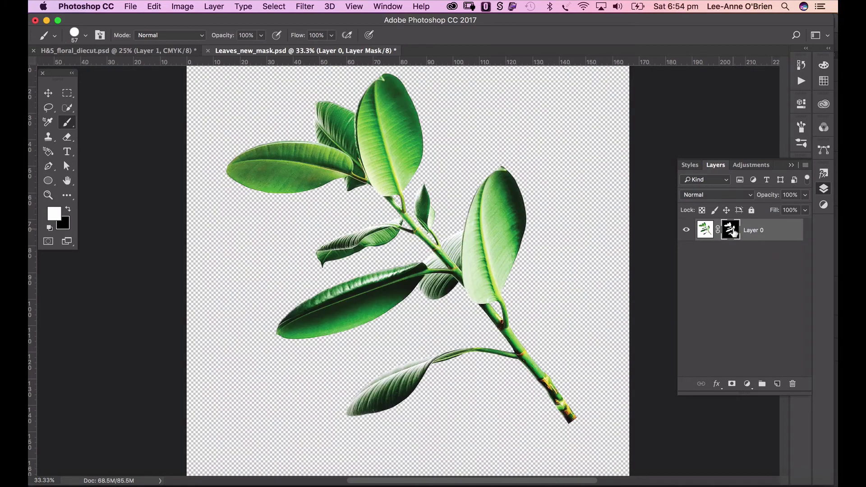
- Add a Vibrance adjustment layer above the leaves with Vibrance -50 and Saturation -50, and merge it down into the leaf layer
left_click(706, 232)
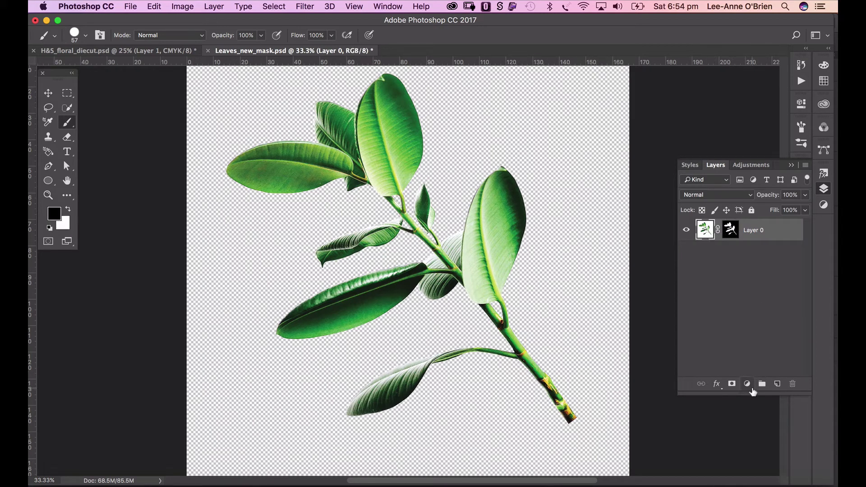
left_click(747, 385)
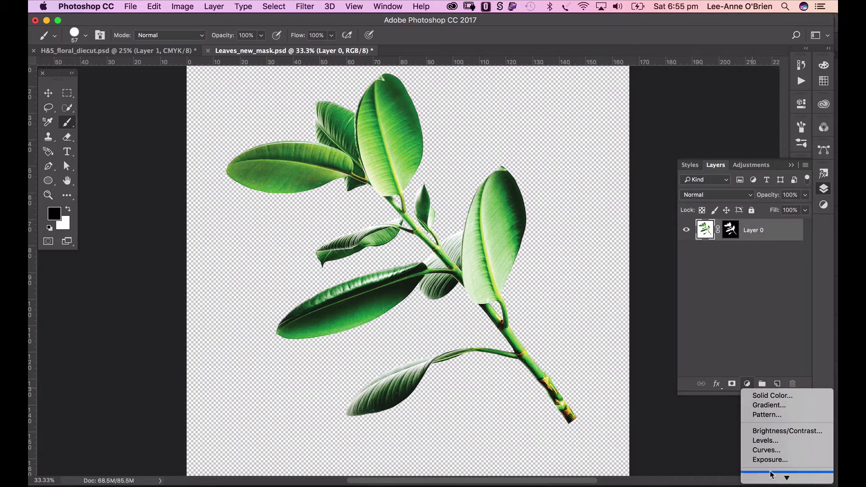
mouse_move(781, 469)
left_click(768, 401)
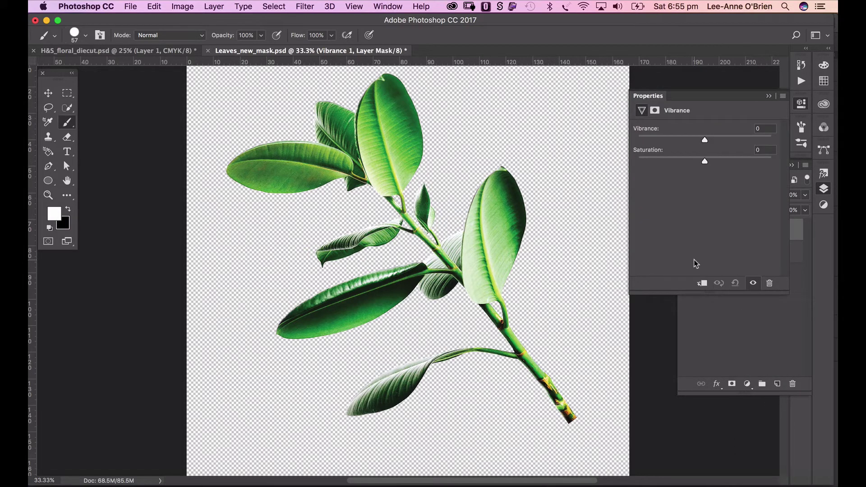
left_click(762, 129)
type("-5")
left_click(750, 149)
type("-5")
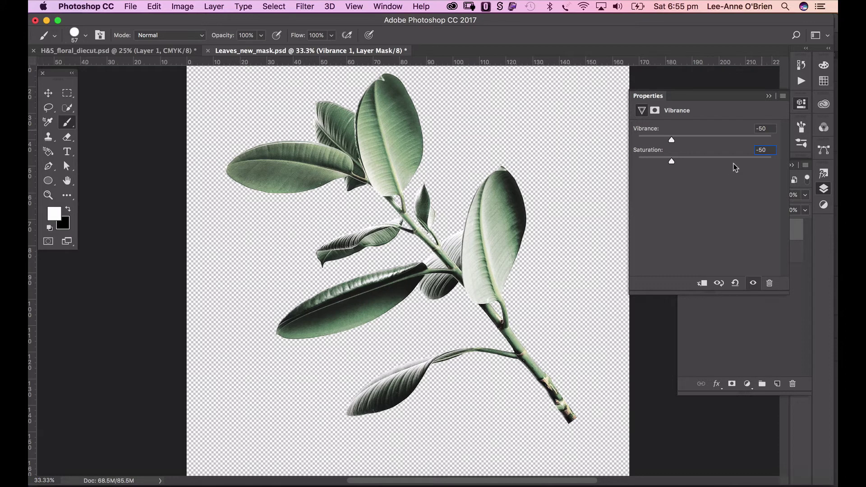
left_click(769, 97)
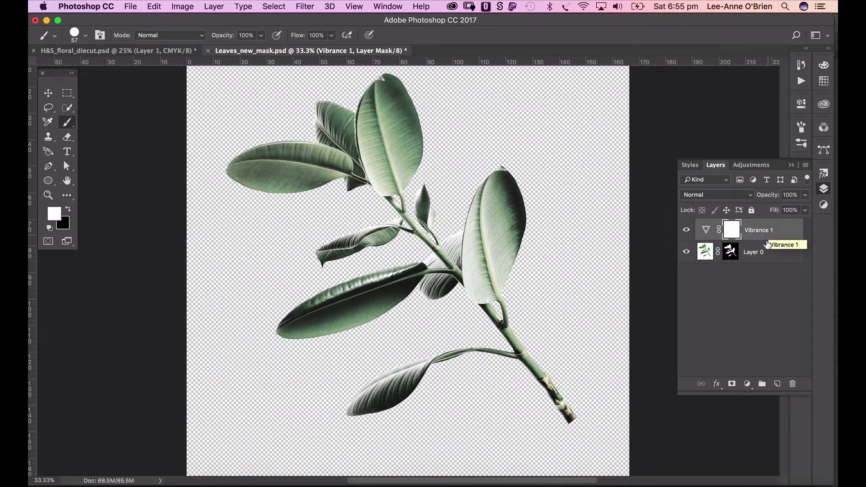
left_click(805, 166)
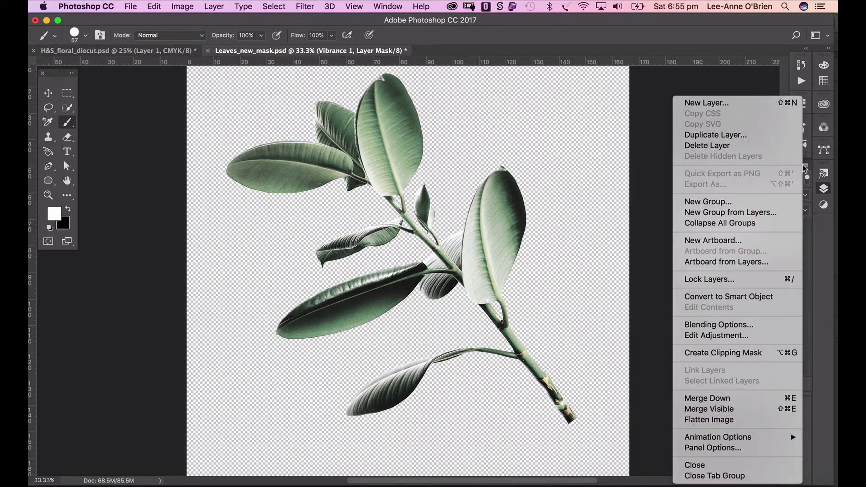
left_click(731, 397)
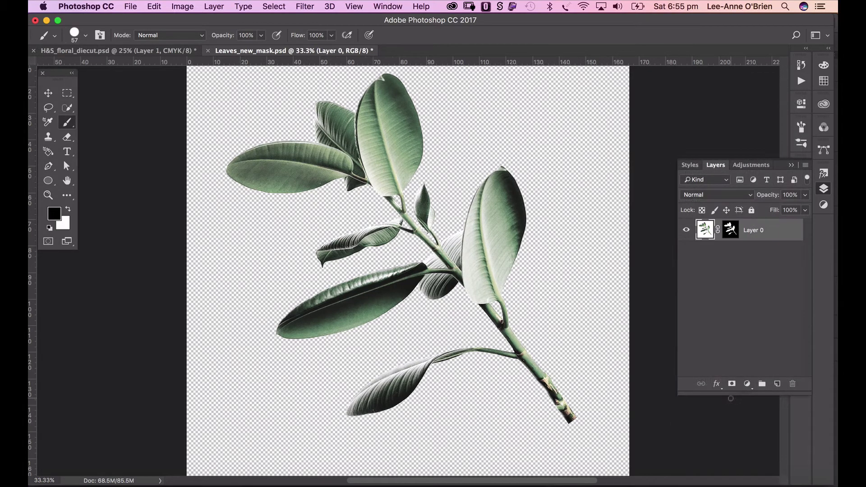
- Save the desaturated leaves as a new Photoshop file named Leaves_new_mask_desaturated.psd
key("super+shift+s")
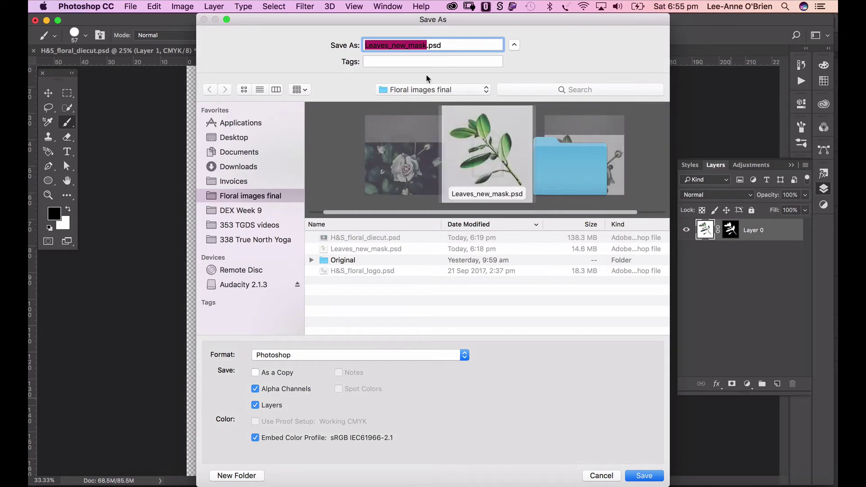
left_click(427, 45)
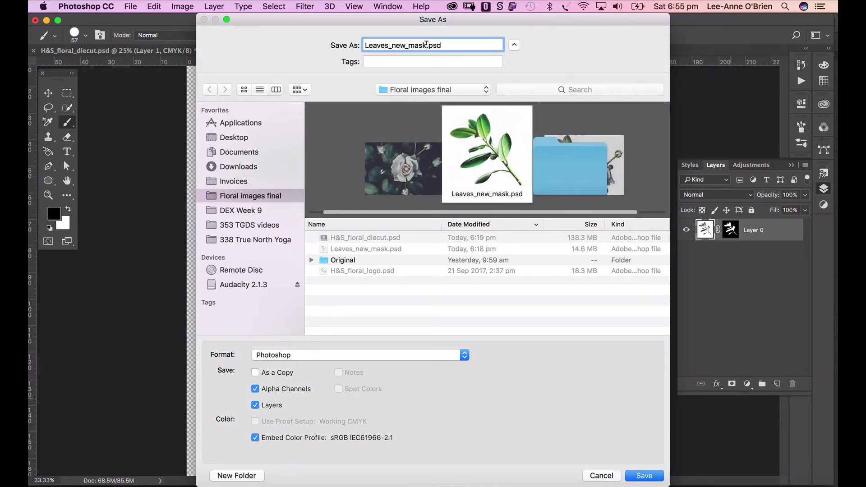
type("_desaturat")
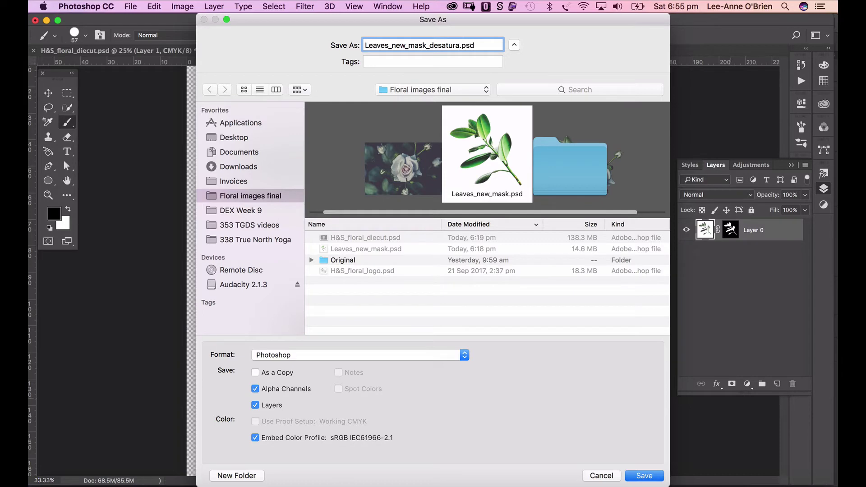
type("ted")
key("Return")
left_click(568, 203)
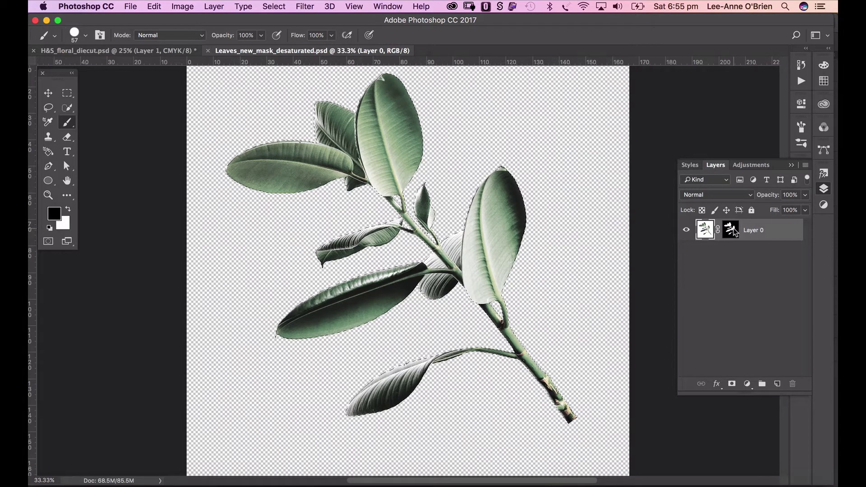
- Copy the masked leaves into H&S_floral_diecut.psd beneath the rose layer and move them so the stem emerges from behind the rose's upper-left petals
left_click(702, 232, "super")
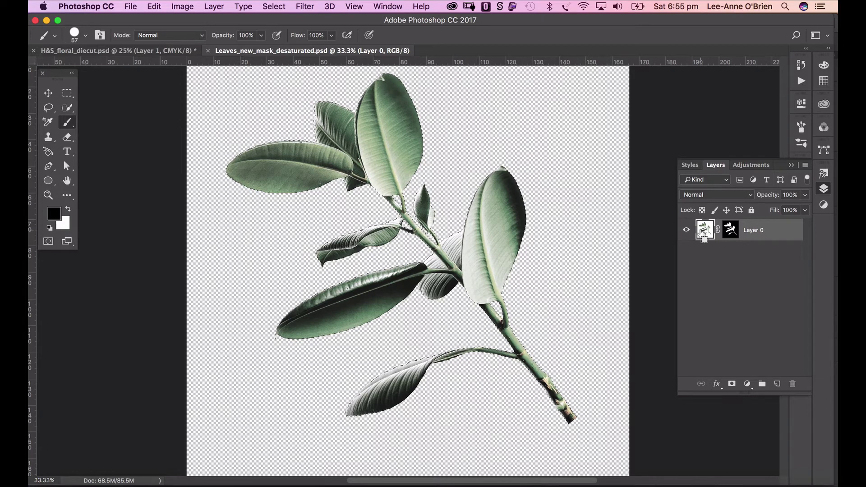
left_click(91, 51)
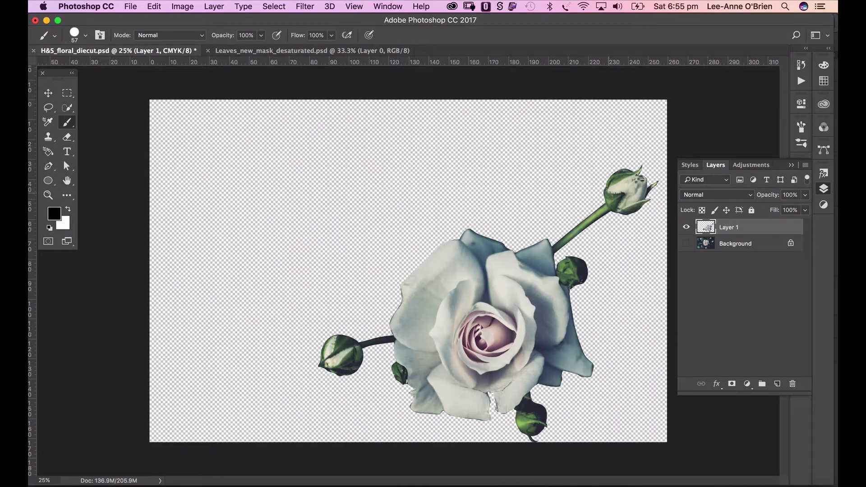
left_click(734, 245)
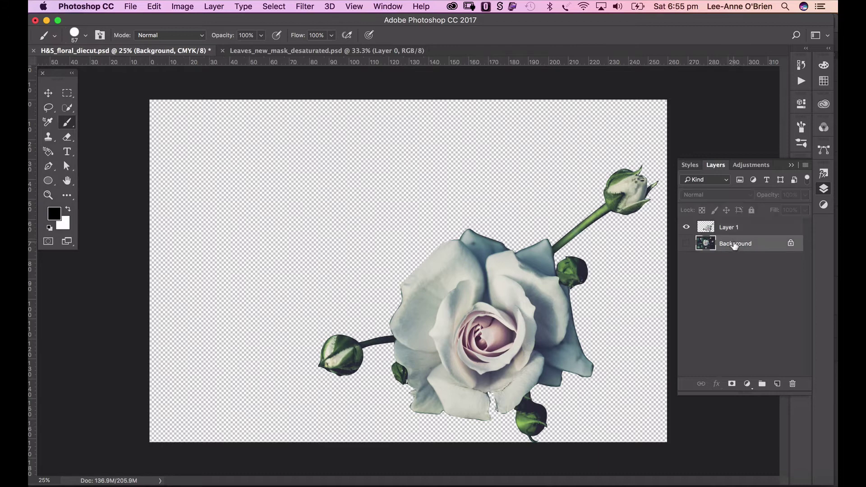
key("super+v")
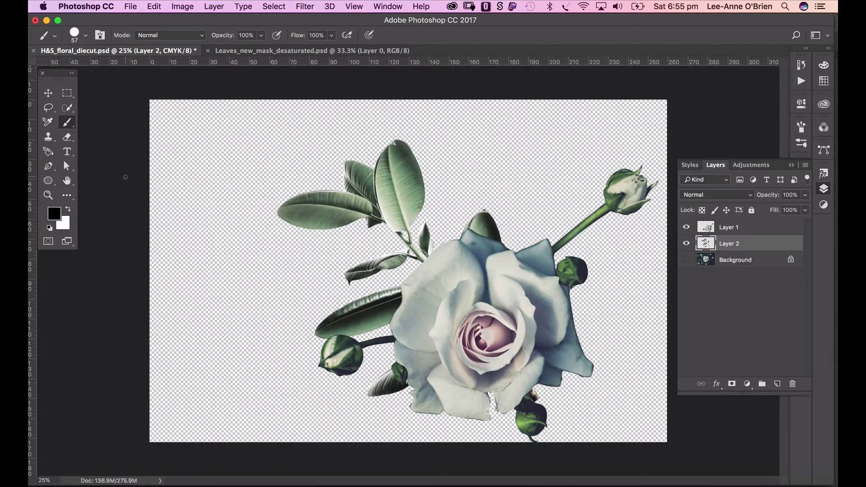
left_click(53, 93)
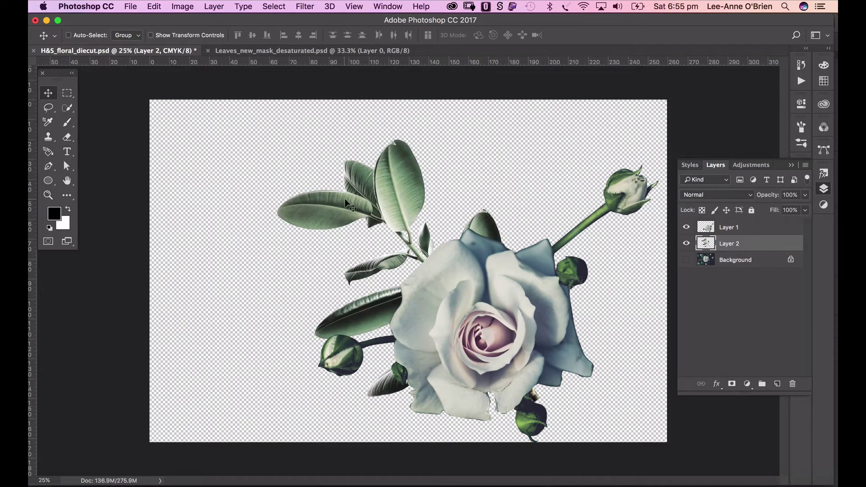
left_click_drag(411, 203, 307, 168)
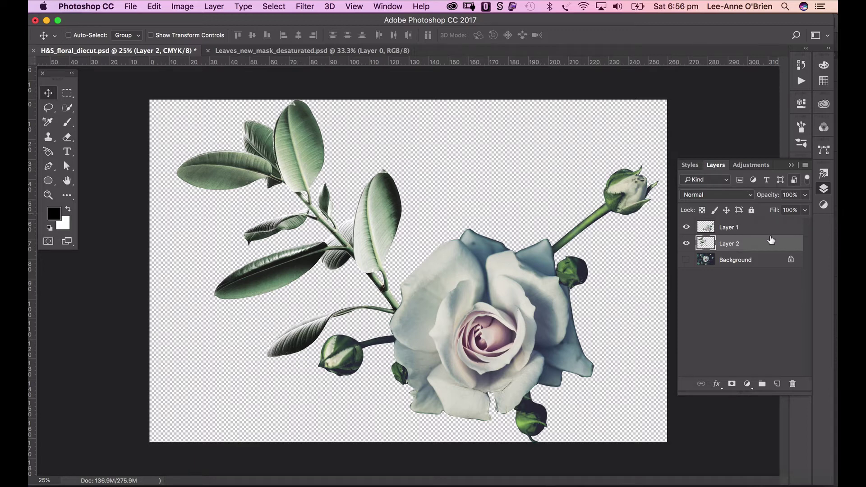
- Delete the Background layer and merge the rose layer down into the leaves layer
left_click(766, 264)
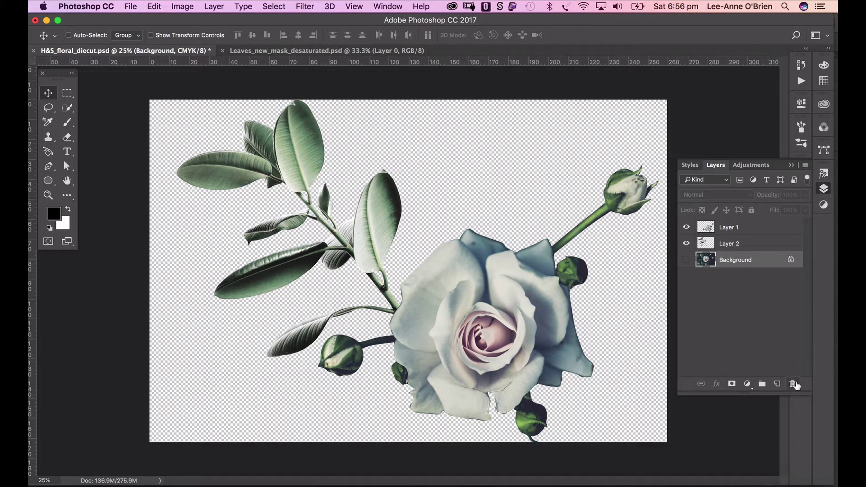
left_click(792, 383)
left_click(517, 180)
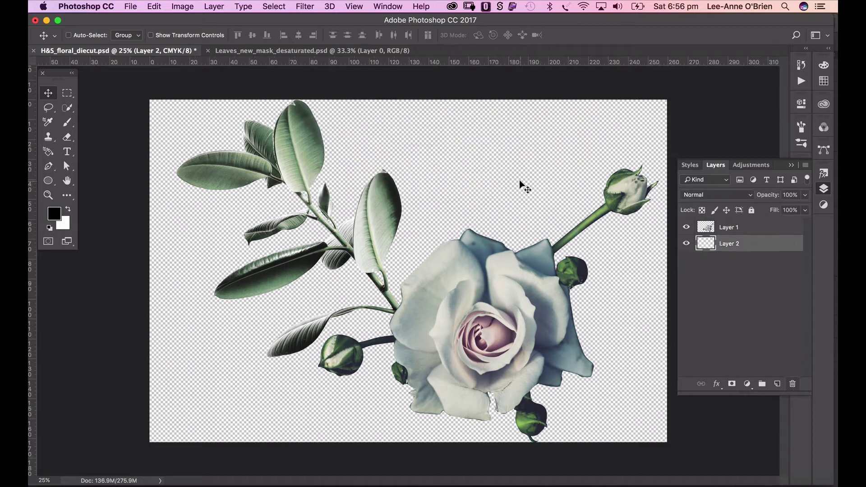
left_click(761, 230)
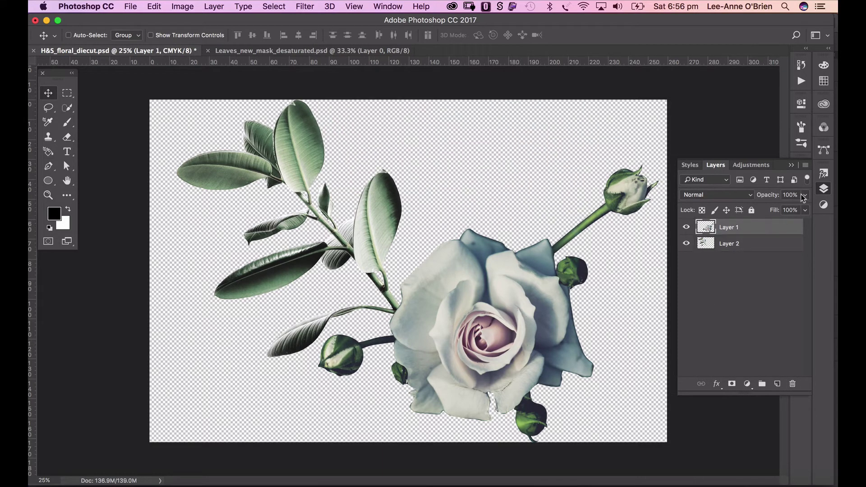
left_click(805, 165)
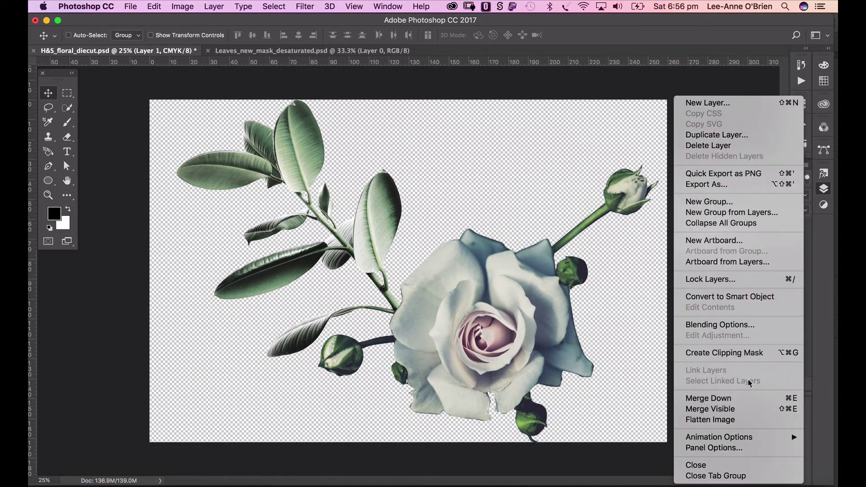
left_click(740, 399)
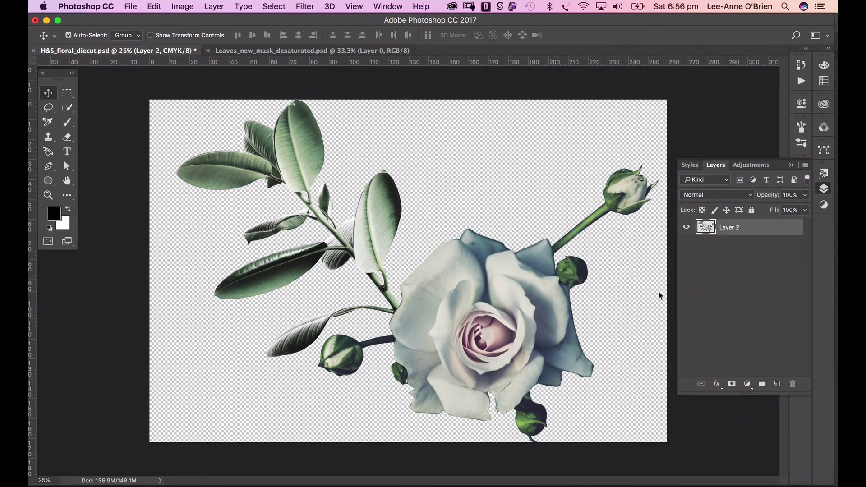
- Save the combined floral as a new Photoshop file named H&S_floral_diecut_logo_.psd
key("super+shift+s")
left_click(425, 40)
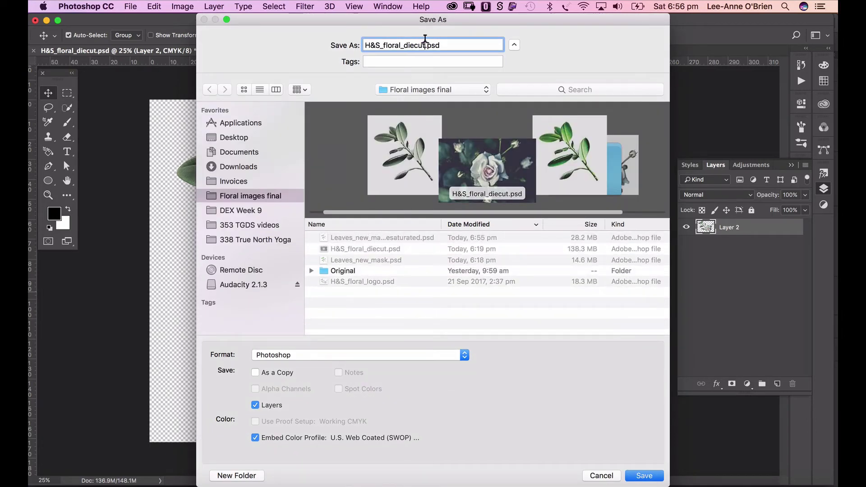
type("_logo")
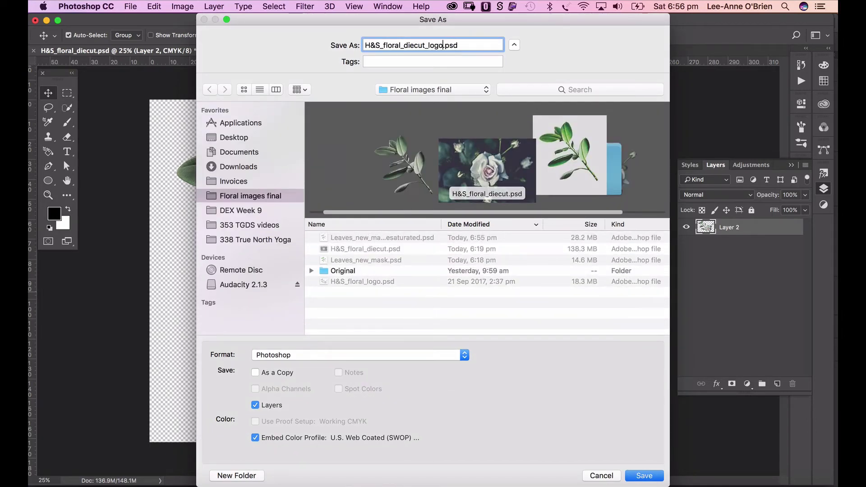
type("_")
left_click(644, 476)
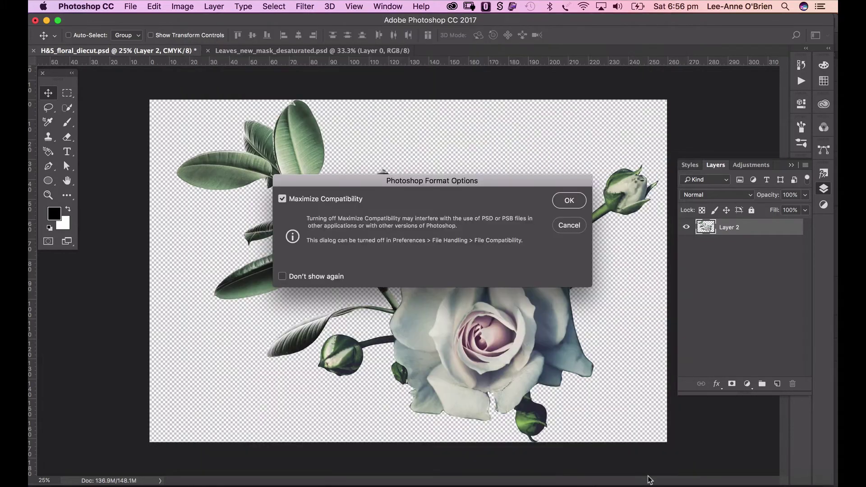
left_click(566, 200)
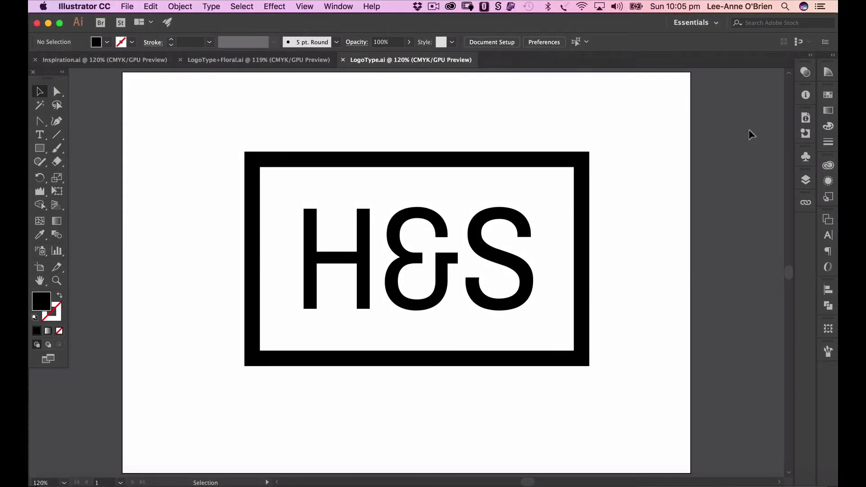
- In LogoType.ai in Illustrator, expand the H&S logo layer and convert the H&S text to outlines
left_click(803, 182)
left_click(694, 191)
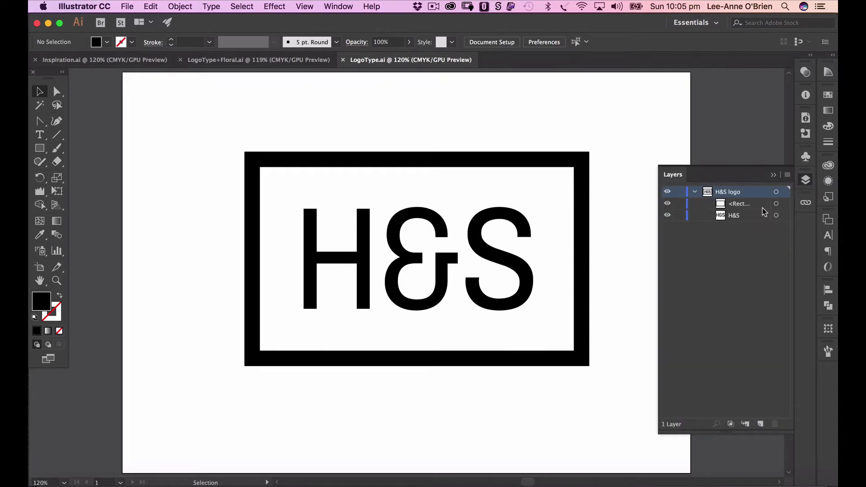
left_click(742, 207)
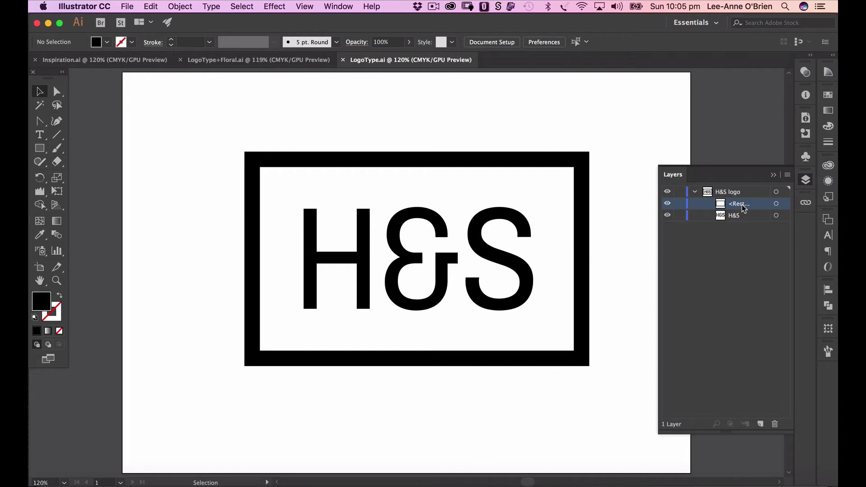
left_click(736, 218)
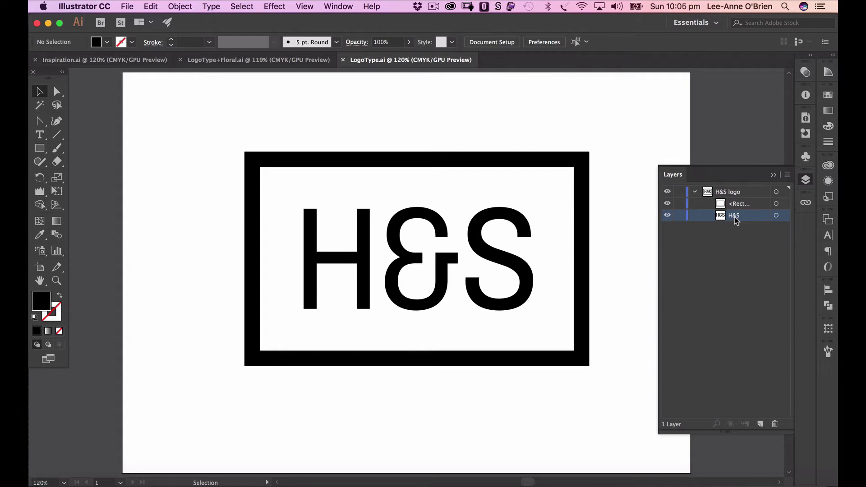
left_click(503, 265)
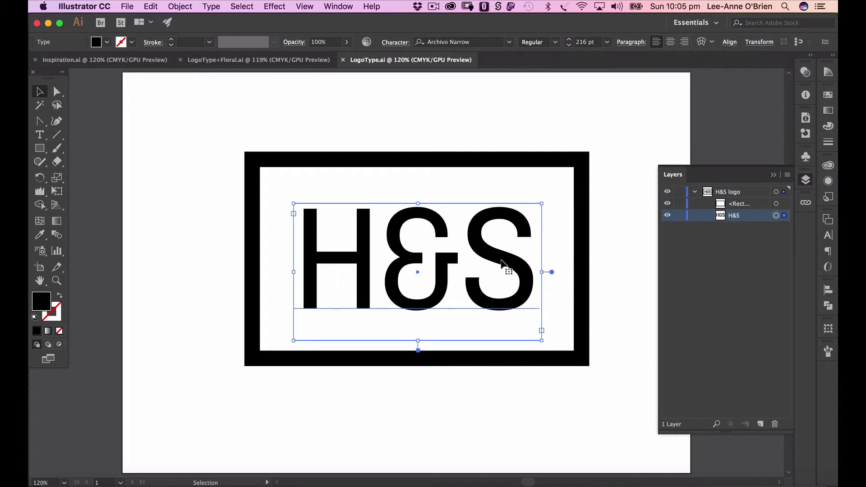
key("super")
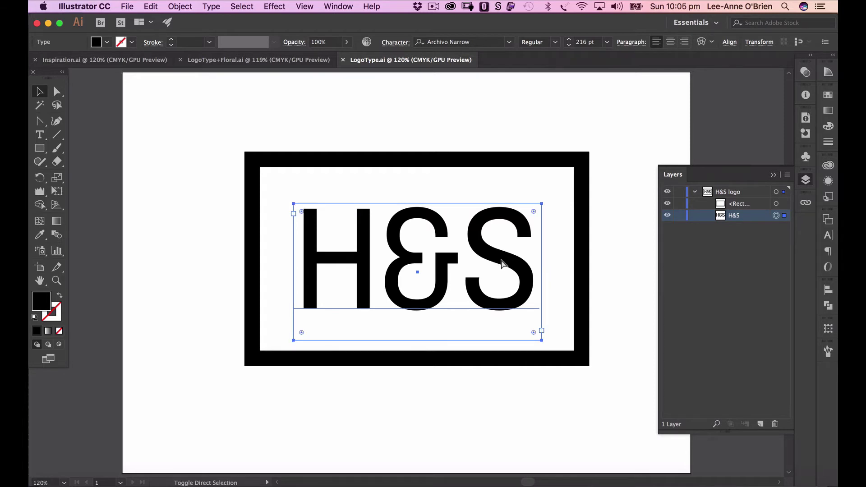
key("shift+super+o")
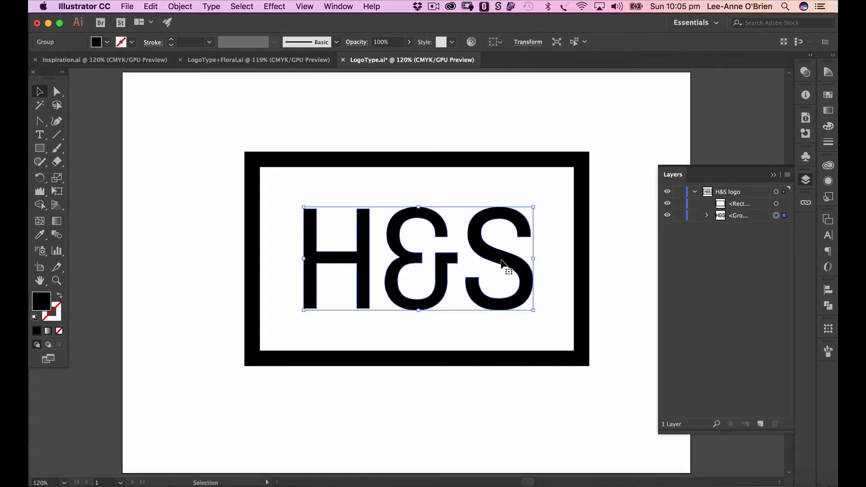
- Convert the rectangular frame's stroke to an outlined shape and view the logo artwork in Outline mode
left_click(555, 162)
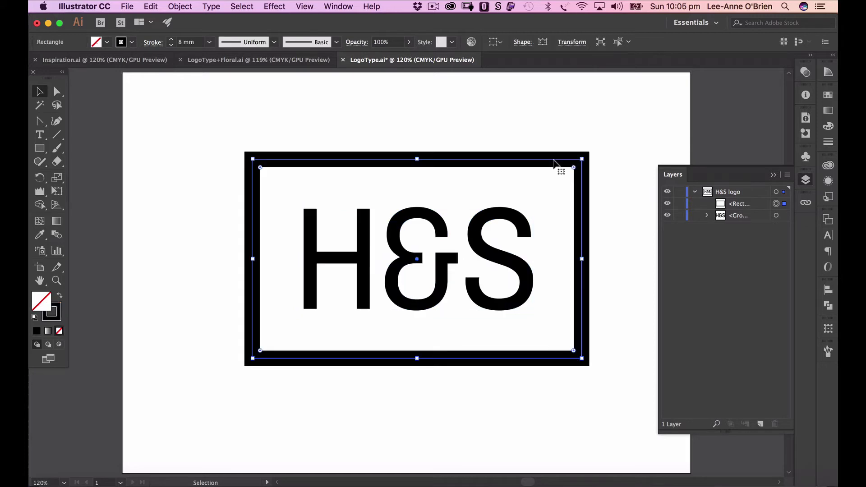
left_click(179, 8)
mouse_move(208, 246)
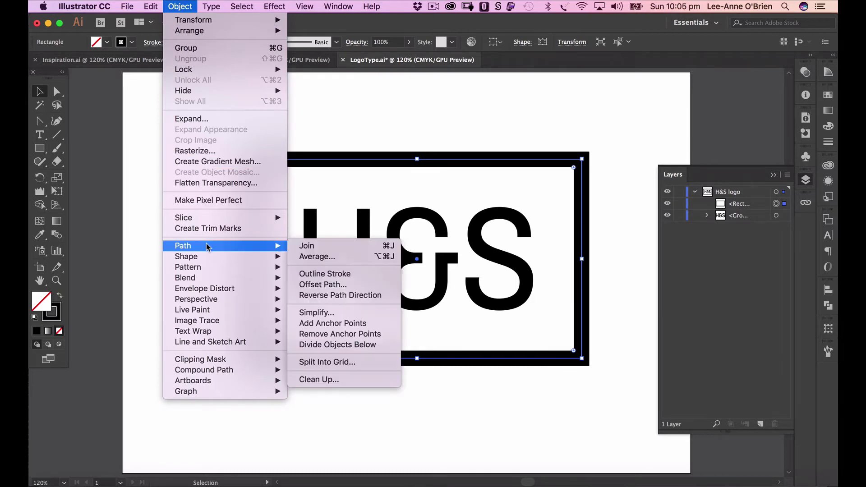
left_click(320, 277)
key("a")
key("ctrl+y")
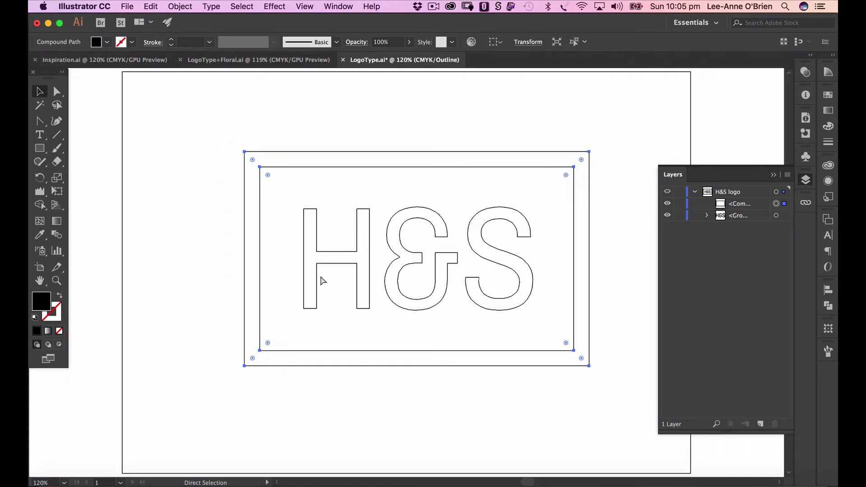
- Return to the normal preview, then select the frame and H&S letters together and unite them with Pathfinder
key("ctrl+y")
key("v")
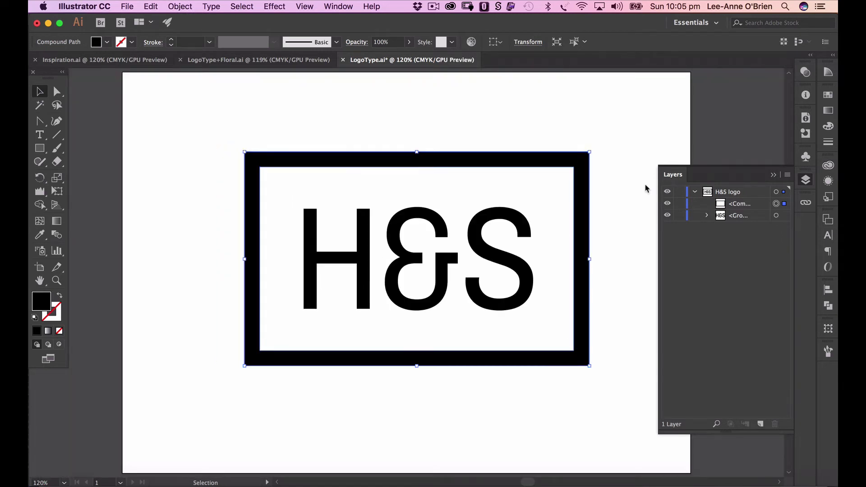
left_click(605, 131)
left_click_drag(608, 133, 224, 385)
left_click(224, 385)
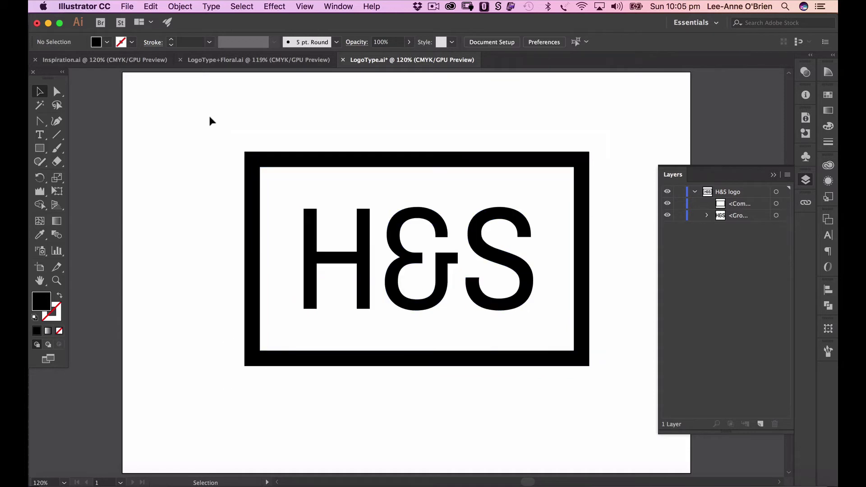
left_click_drag(209, 121, 604, 383)
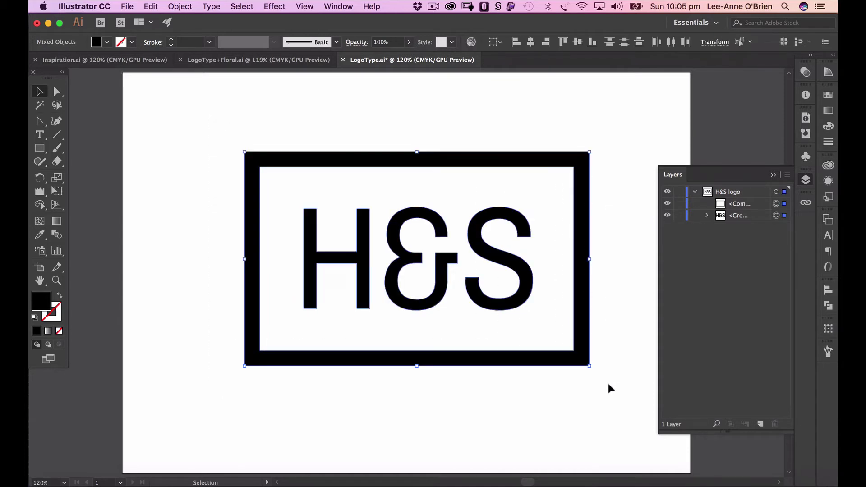
left_click(828, 307)
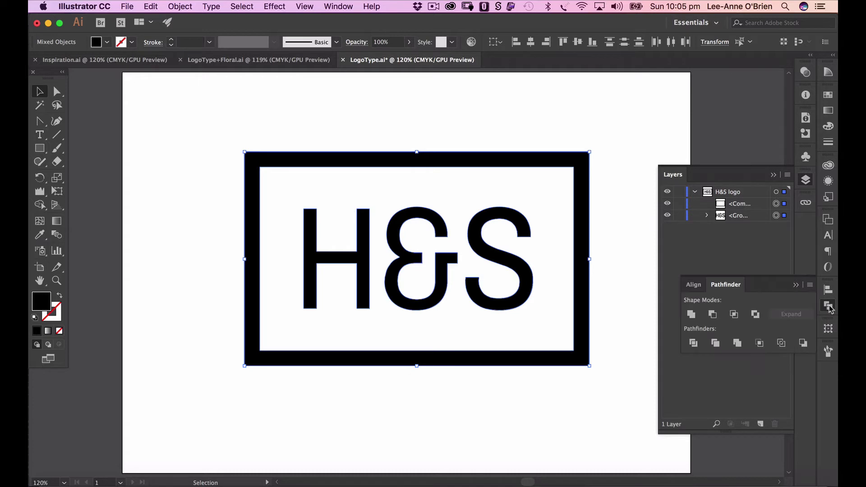
left_click(691, 315)
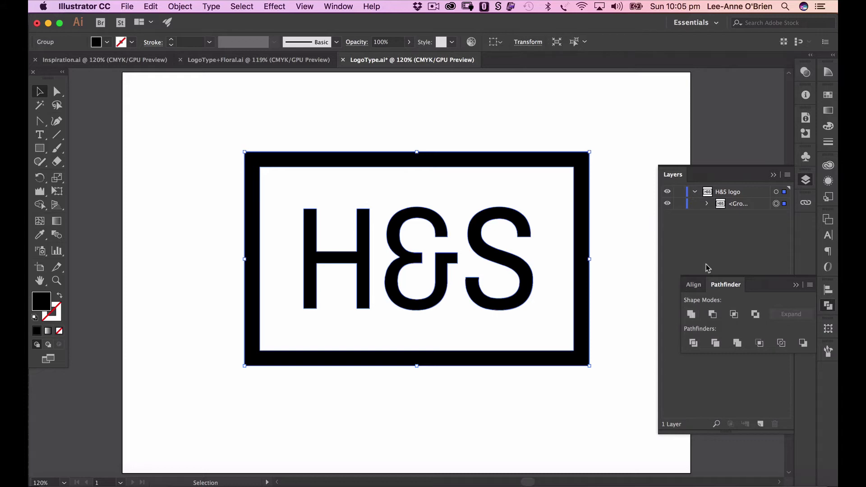
left_click(796, 285)
- Expand the united group to check its parts and make the frame and letters into one compound path
left_click(707, 205)
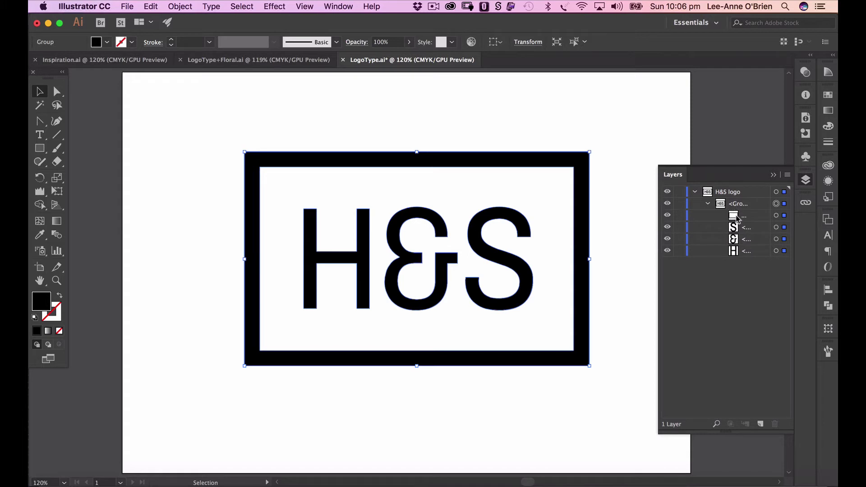
left_click(741, 253)
left_click_drag(605, 126, 221, 397)
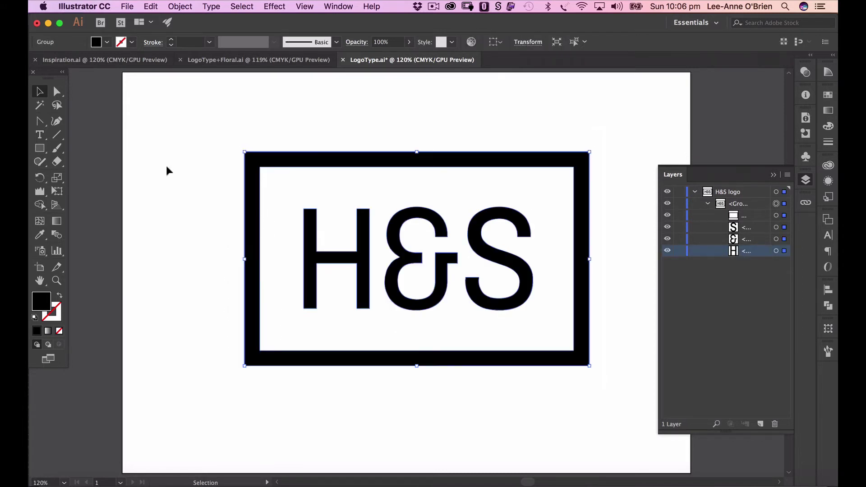
left_click(179, 5)
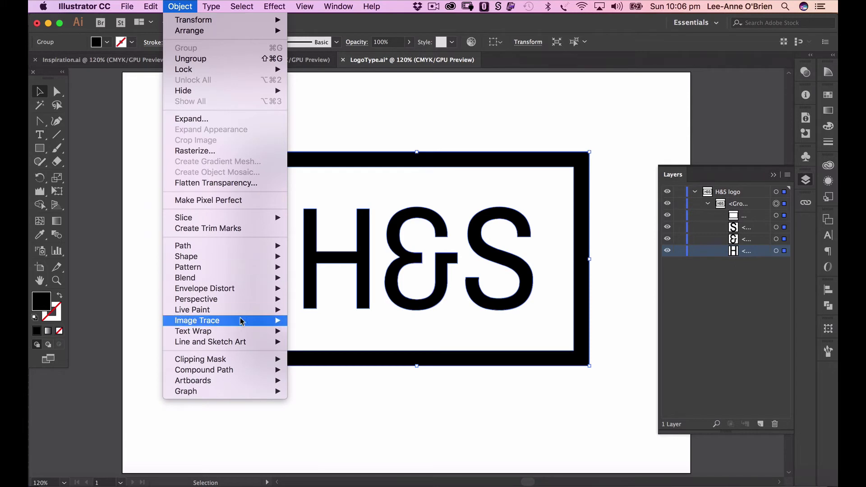
mouse_move(238, 373)
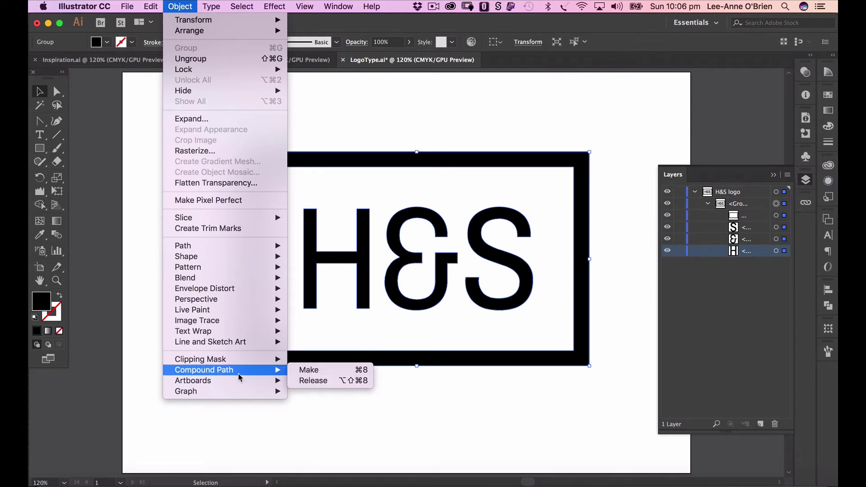
left_click(312, 374)
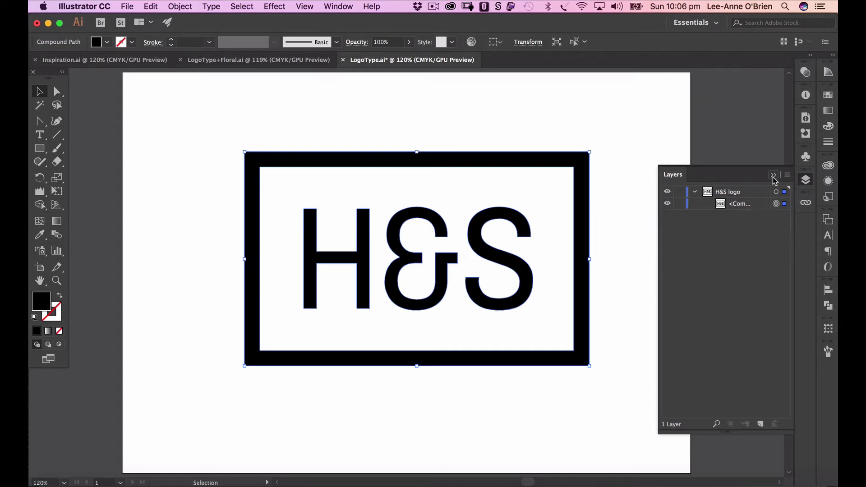
left_click(694, 192)
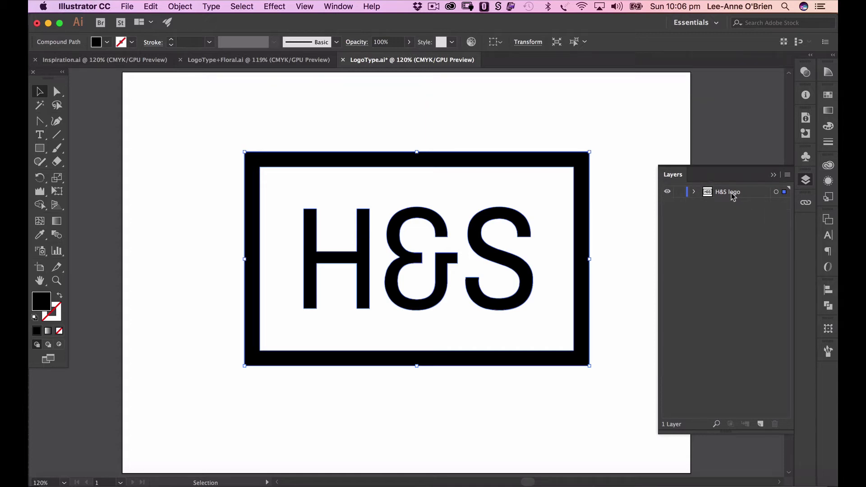
- Add a new layer named Grey background and place it beneath the H&S logo layer
left_click(761, 424)
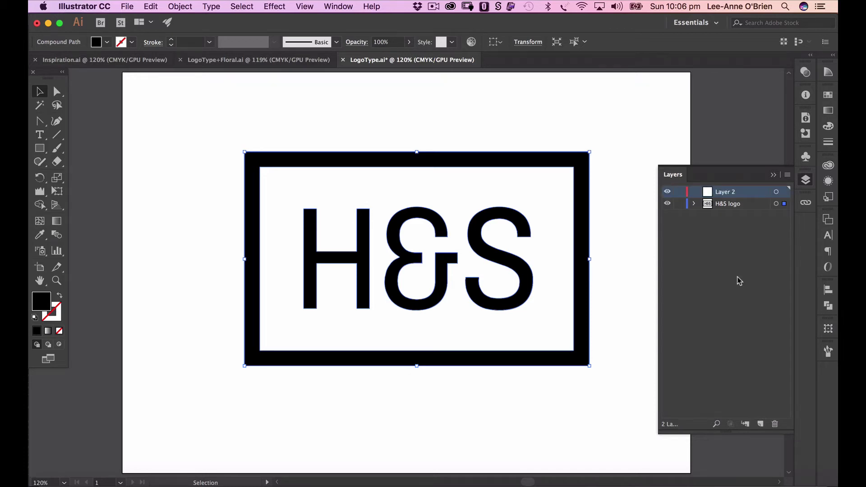
double_click(720, 192)
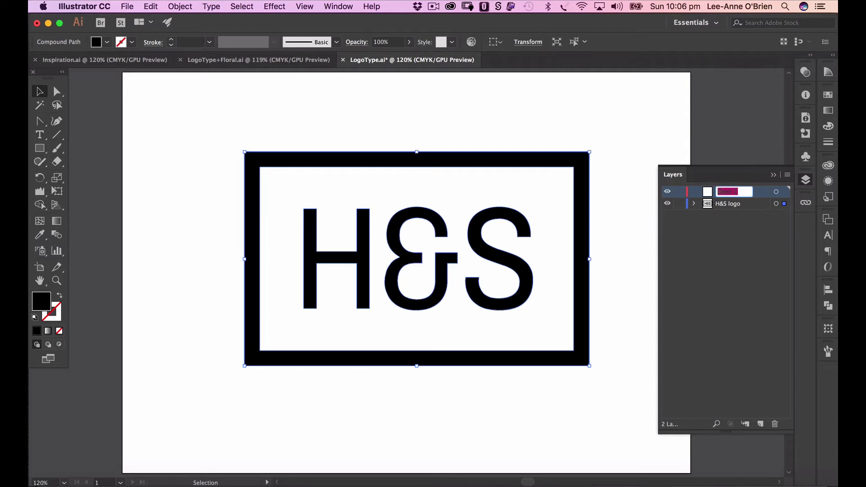
type("Gre")
type("y background")
key("Return")
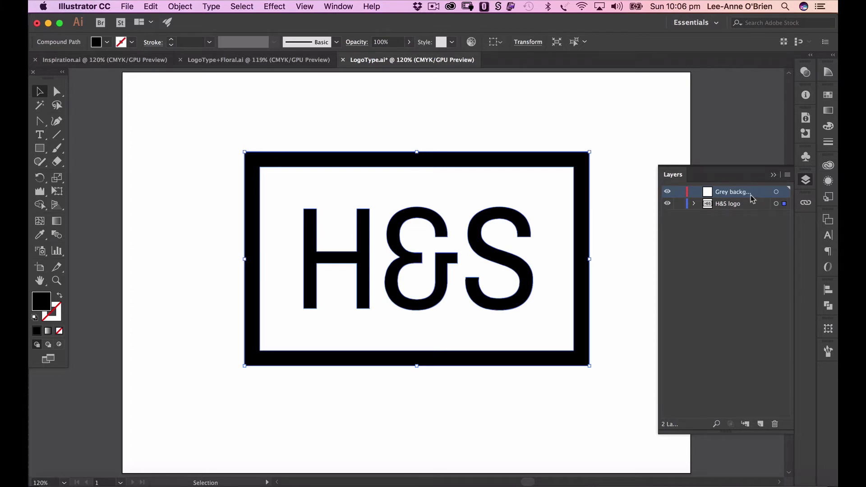
left_click_drag(752, 198, 742, 210)
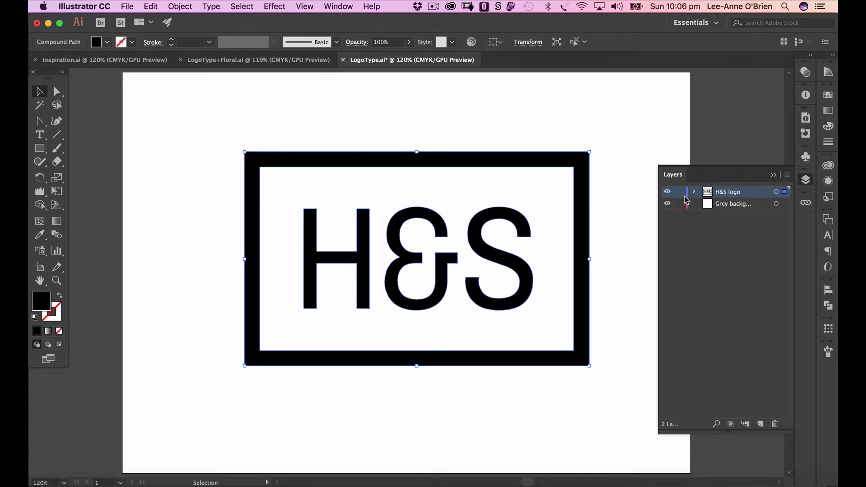
- Lock the H&S logo layer and draw a rectangle covering the whole artboard on the Grey background layer
left_click(680, 191)
left_click(743, 208)
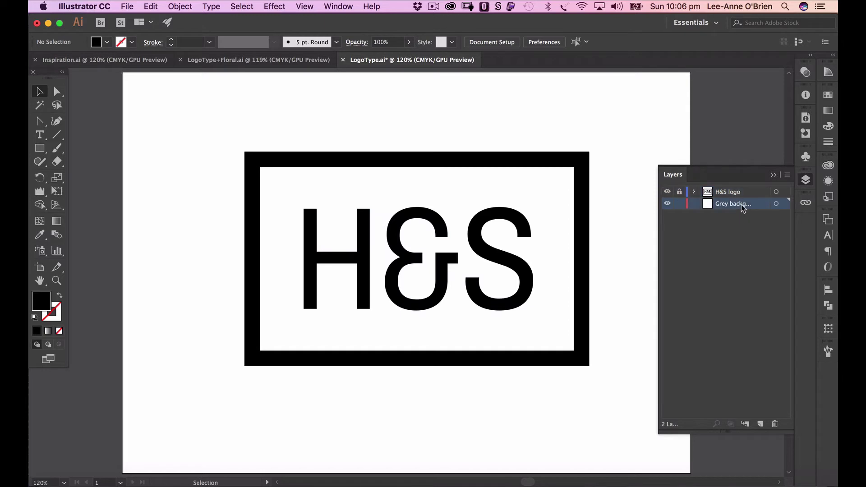
left_click(40, 148)
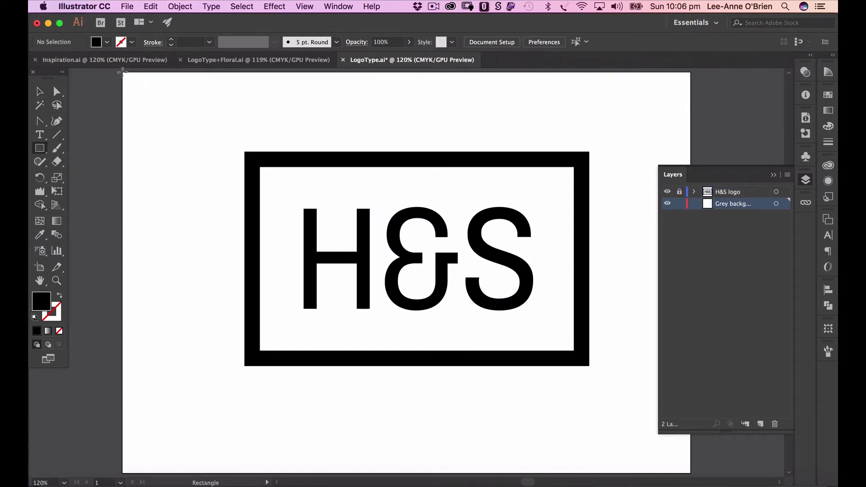
left_click_drag(123, 71, 690, 388)
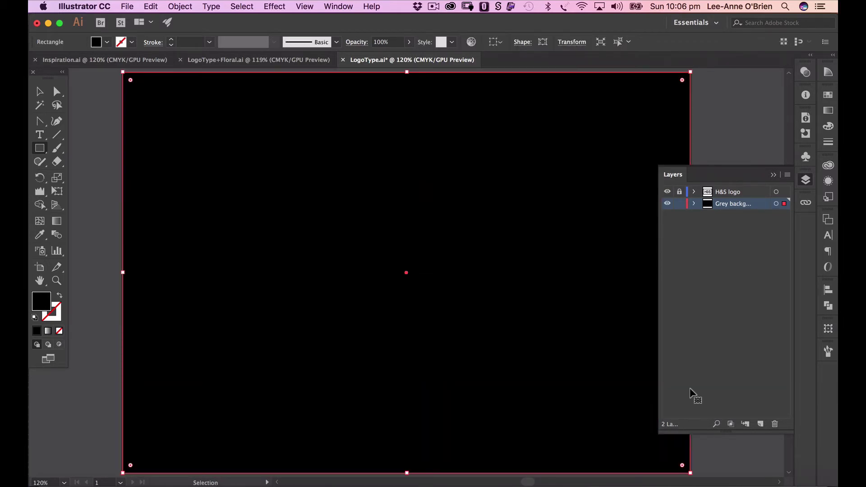
- Fill the background rectangle with the gray swatch C=0 M=0 Y=0 K=40
left_click(773, 175)
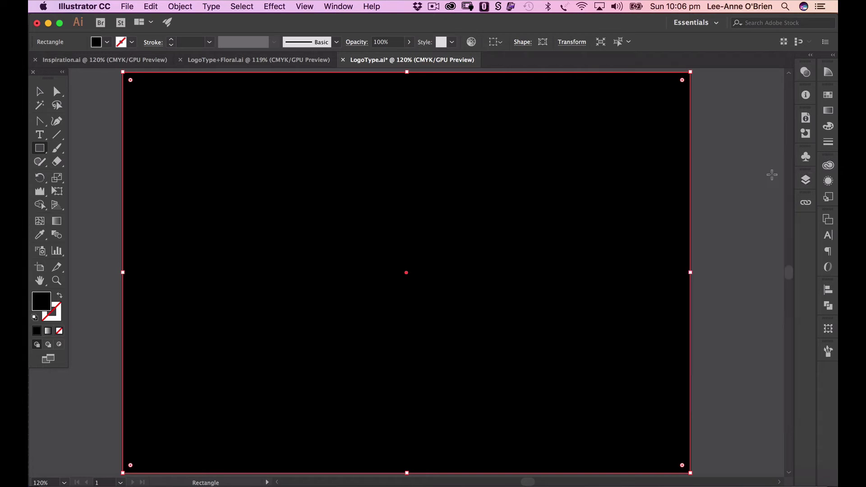
left_click(828, 97)
scroll(733, 262, "down", 5)
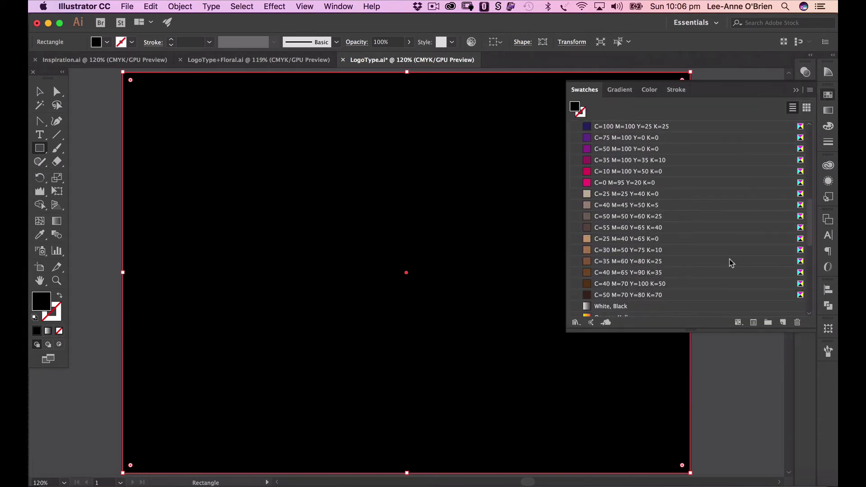
scroll(731, 263, "down", 5)
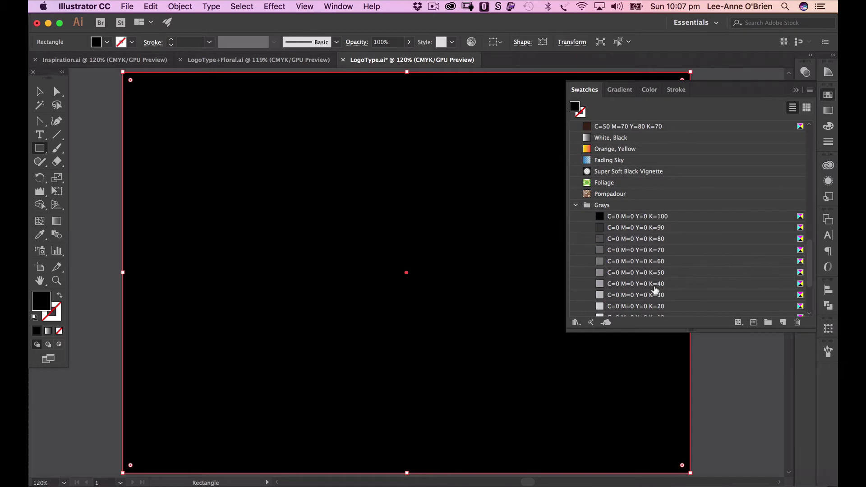
left_click(653, 285)
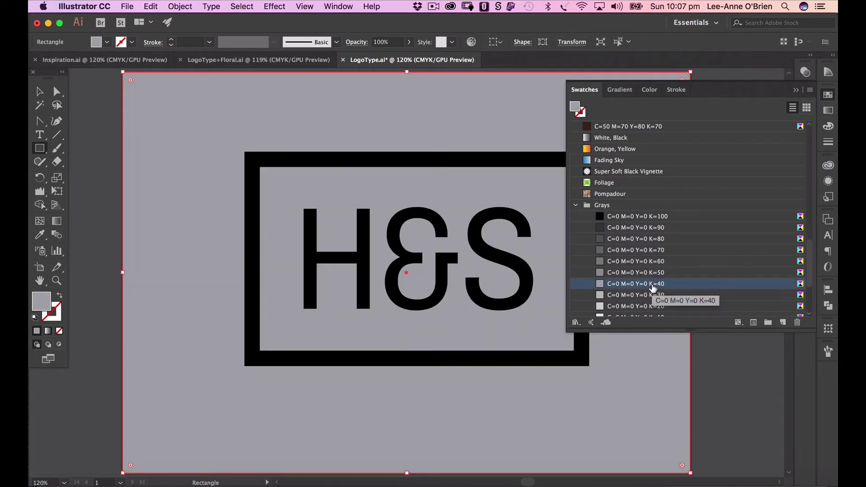
left_click(795, 96)
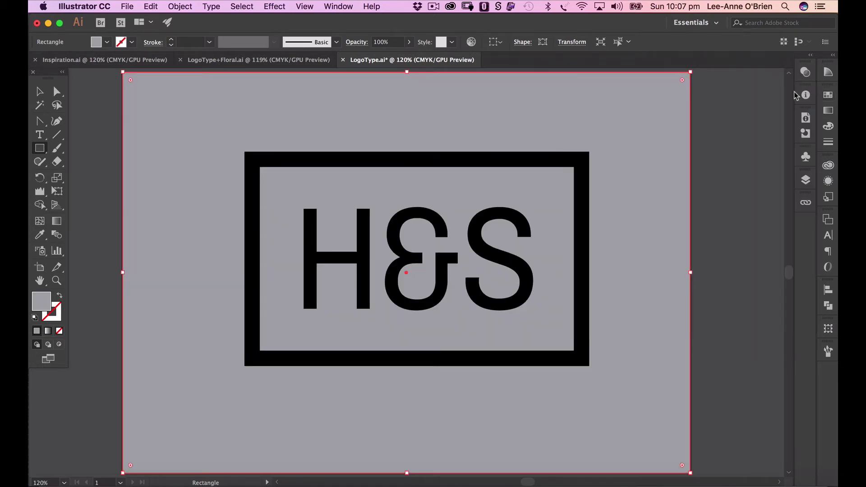
- Lock the Grey background layer, then unlock the H&S logo layer and make it active
left_click(804, 184)
left_click(679, 204)
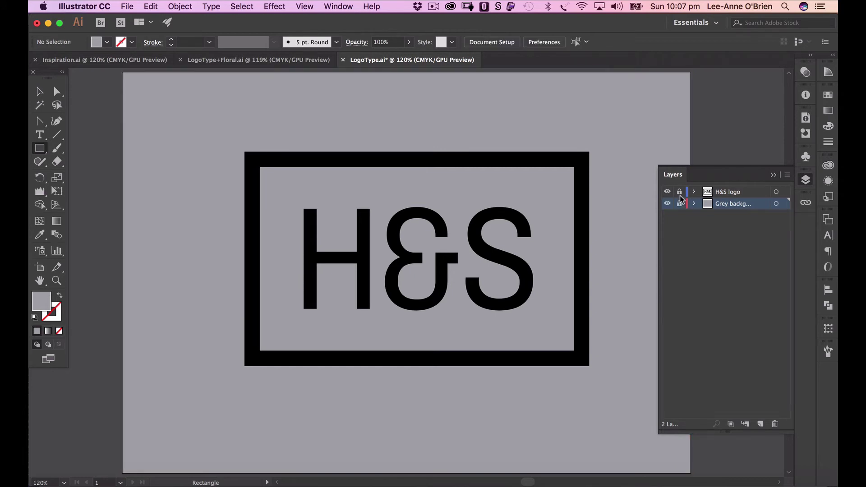
left_click(680, 191)
left_click(728, 193)
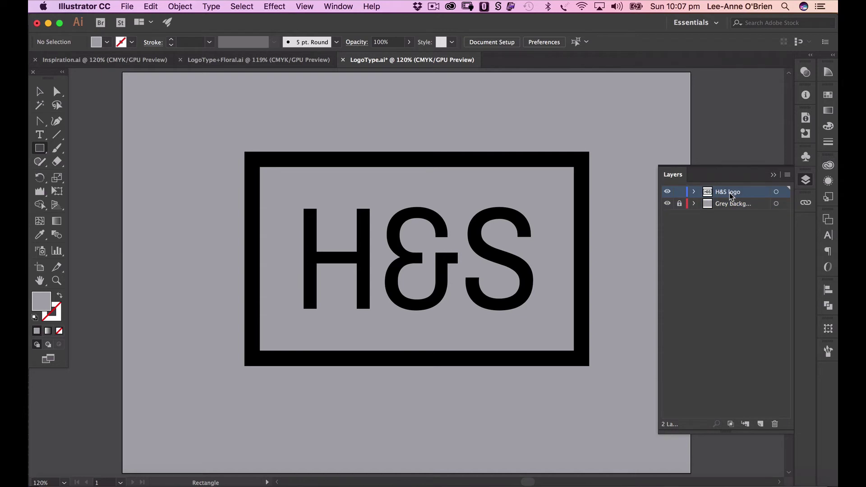
- Select the H&S logo with its frame, fill it with the White swatch and deselect it
left_click(40, 91)
left_click_drag(196, 125, 635, 399)
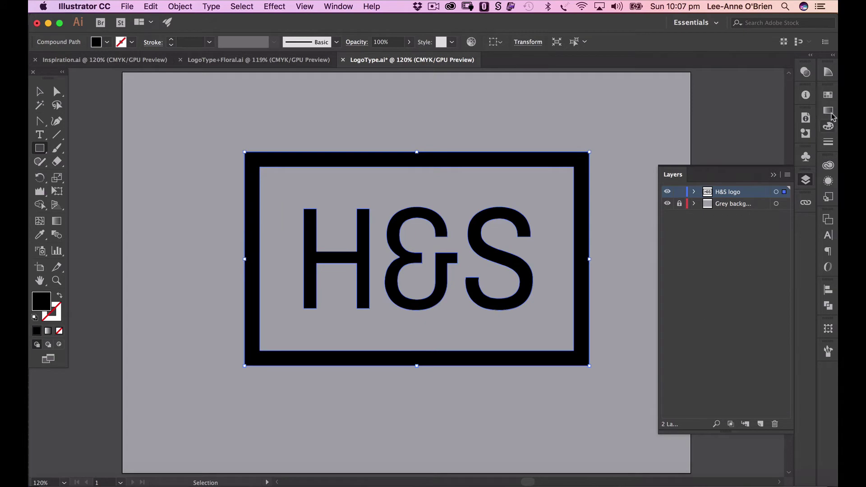
left_click(828, 95)
scroll(695, 174, "up", 1)
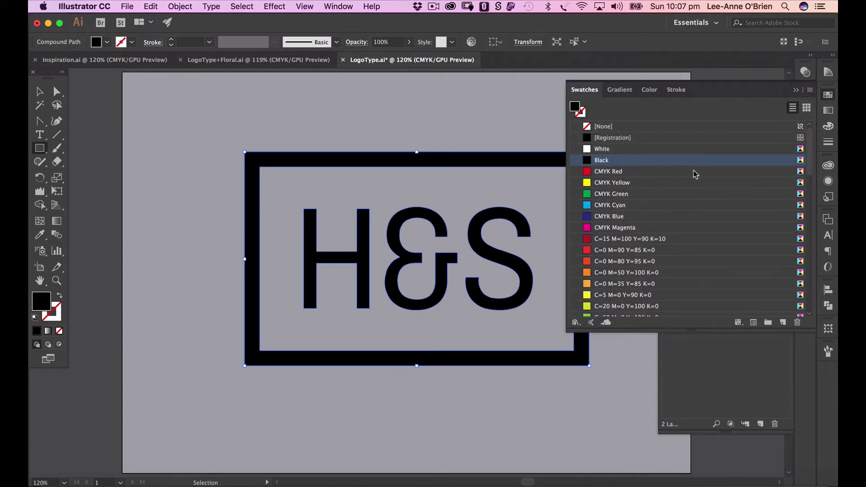
left_click(615, 149)
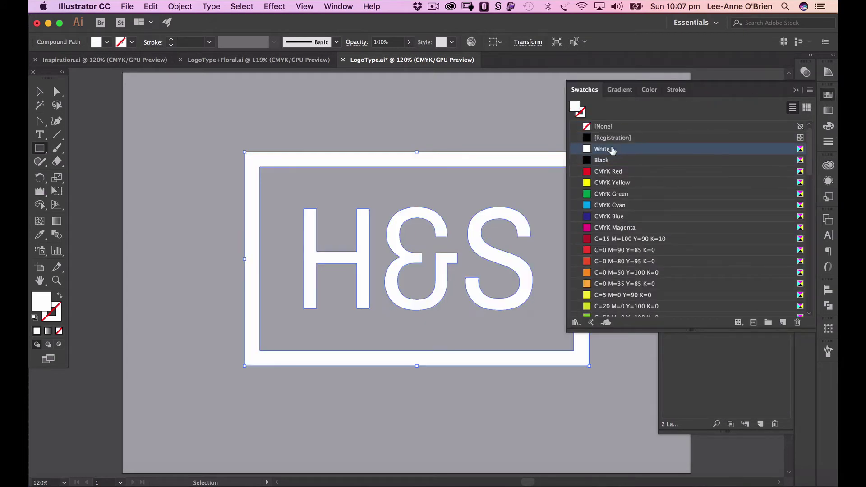
left_click(795, 90)
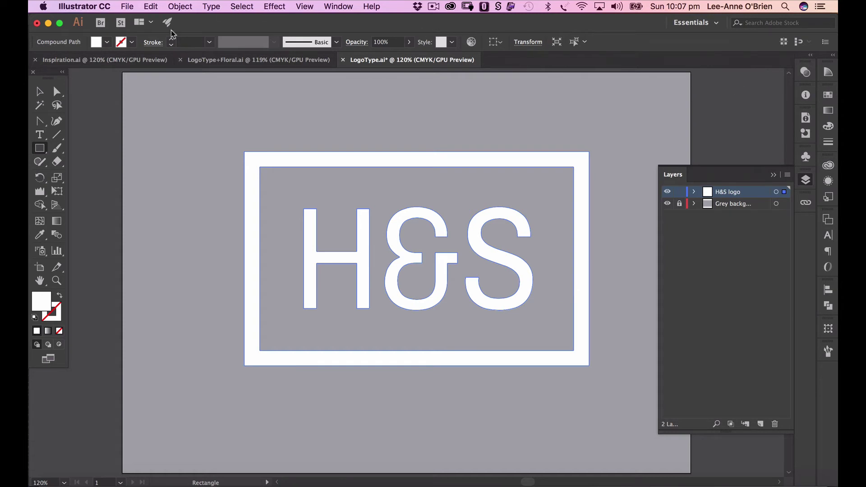
left_click(39, 92)
left_click(435, 139)
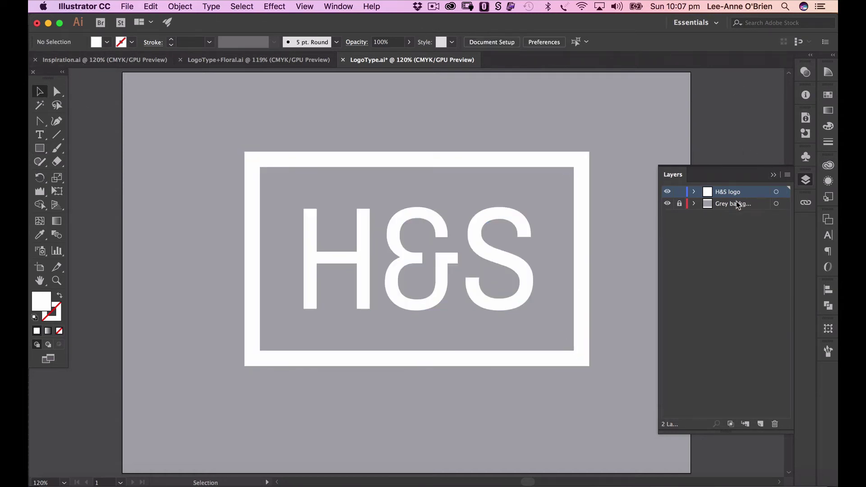
- Lock the H&S logo layer and add a new layer named Floral directly above the Grey background layer
left_click(680, 193)
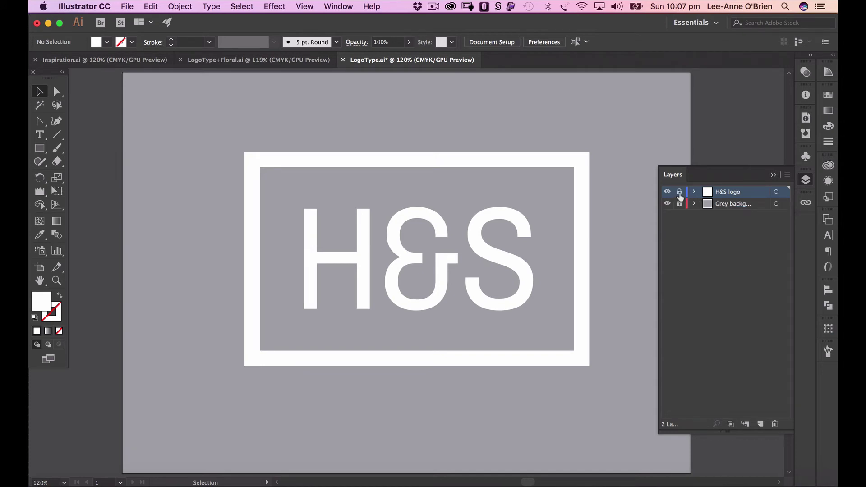
left_click(741, 205)
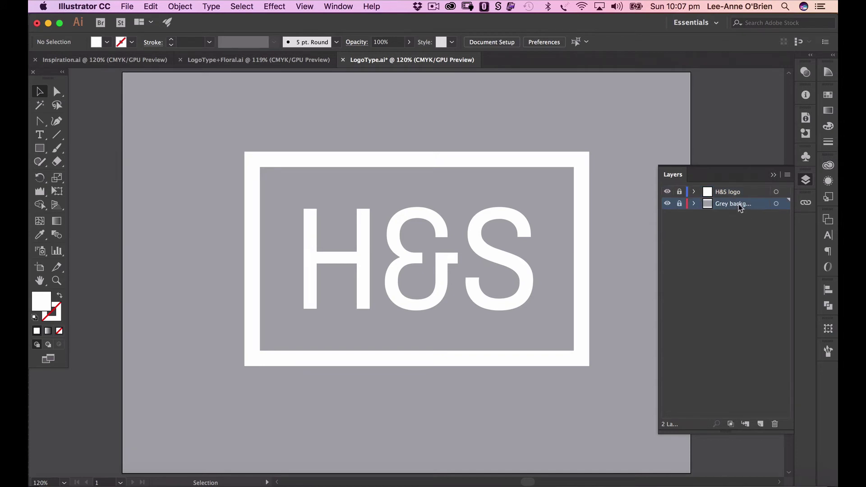
left_click(761, 425)
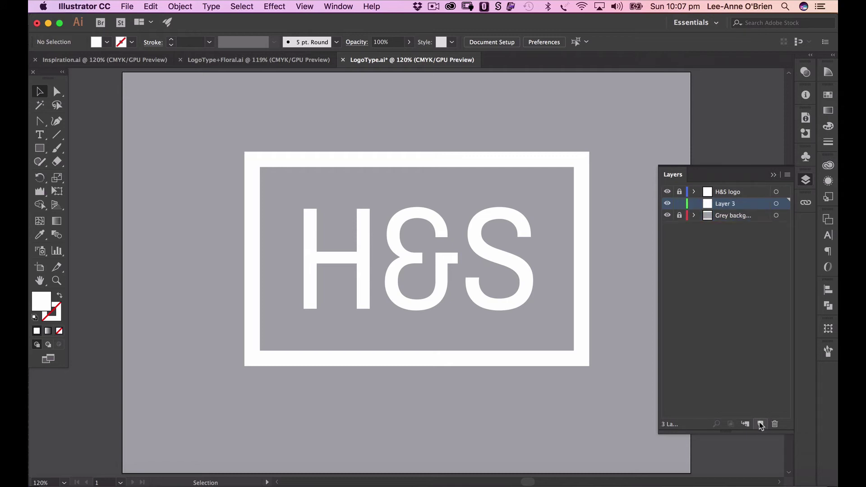
double_click(726, 204)
type("Floral")
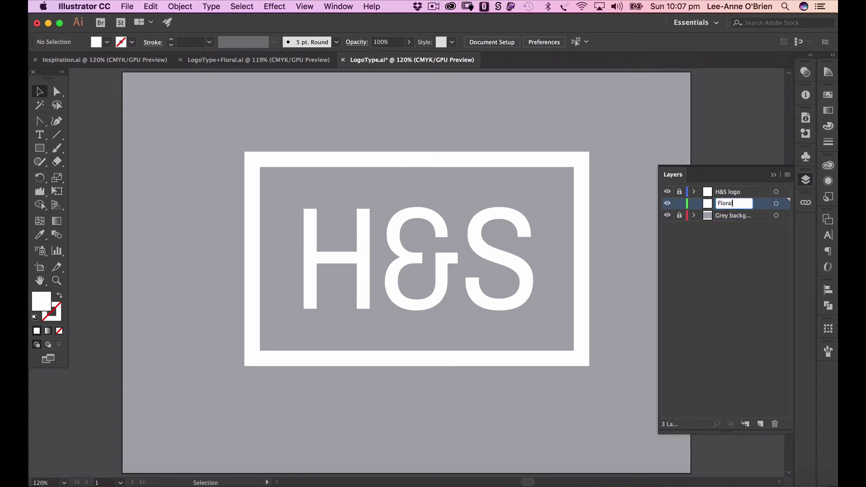
key("Return")
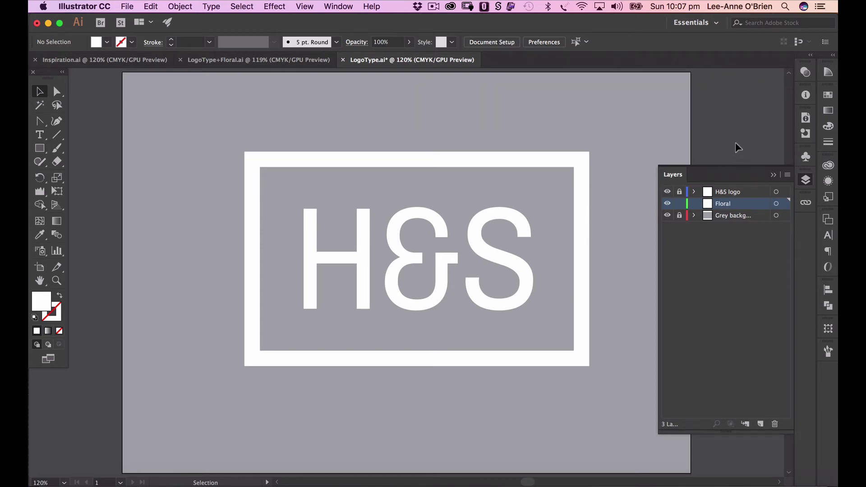
- Place H&S_floral_logo.psd at its original size on the Floral layer, starting near the artboard's upper-left corner
key("super+shift+p")
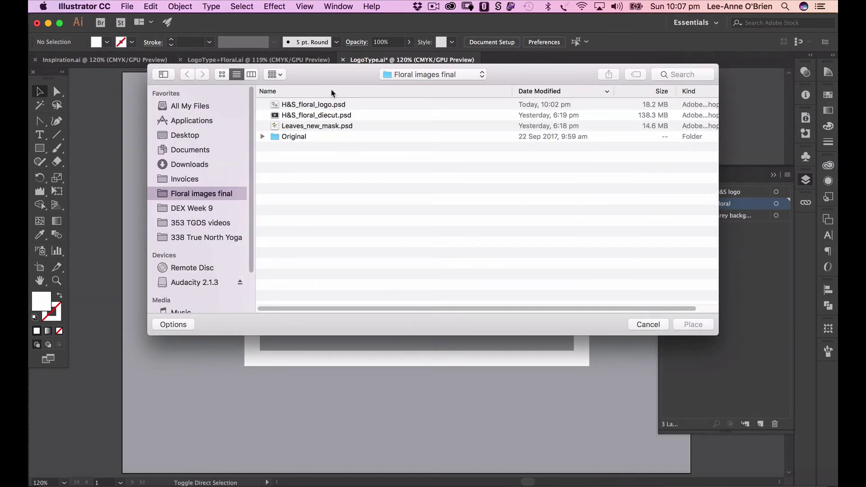
left_click(324, 105)
double_click(324, 105)
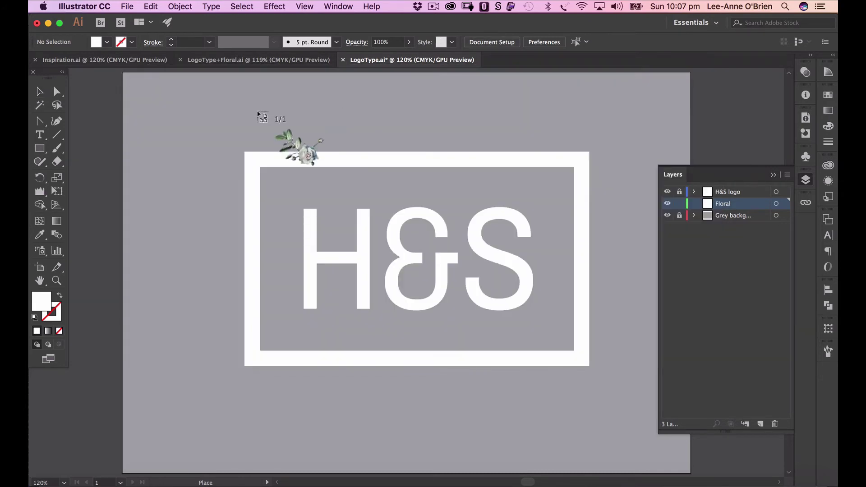
left_click(174, 100)
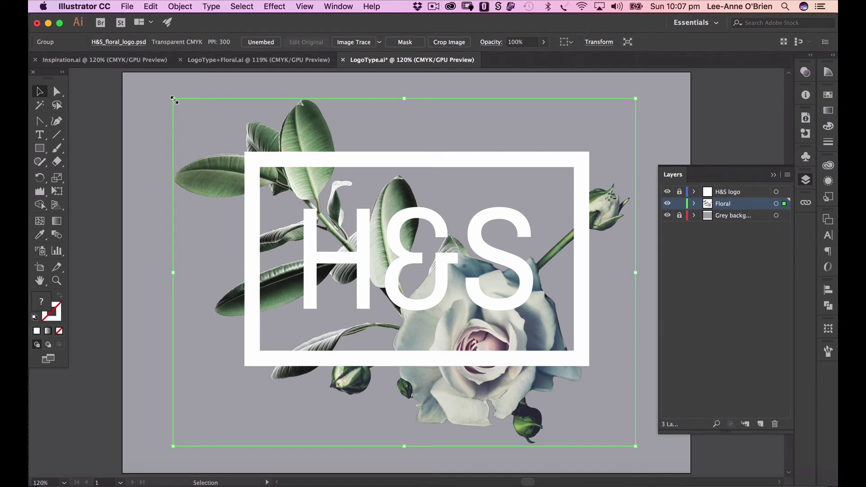
- Scale the floral image down slightly, shift it so the leaves and rose overlap the frame and letters, and lock the Floral layer
left_click_drag(515, 387, 529, 383)
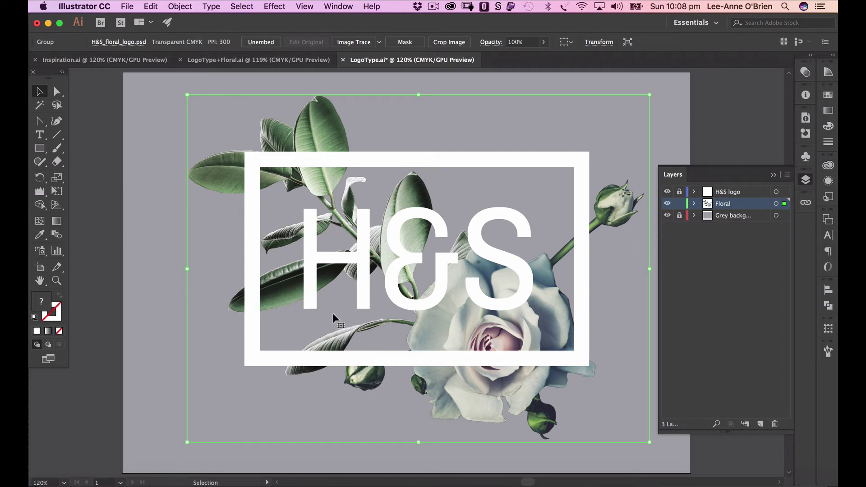
left_click_drag(649, 442, 634, 429)
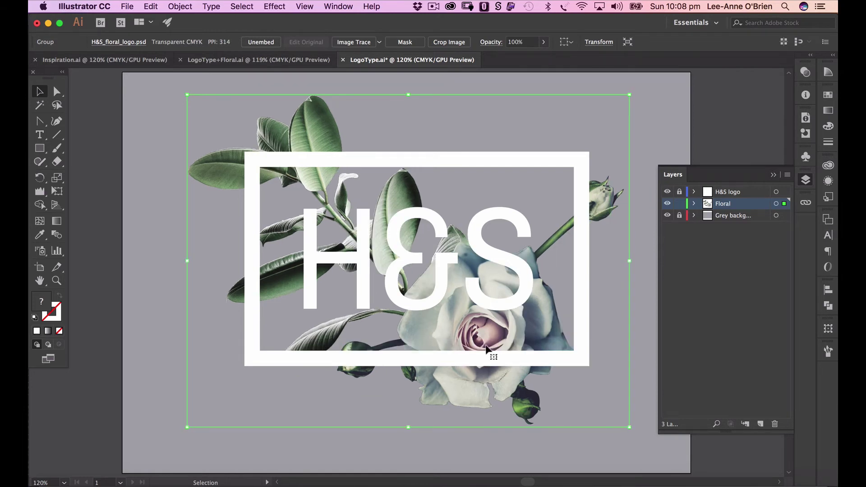
key("shift+Right")
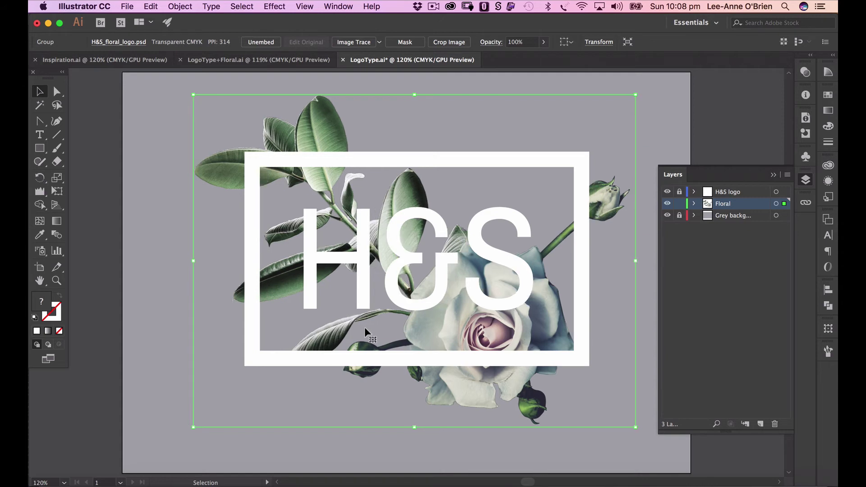
left_click_drag(365, 326, 394, 330)
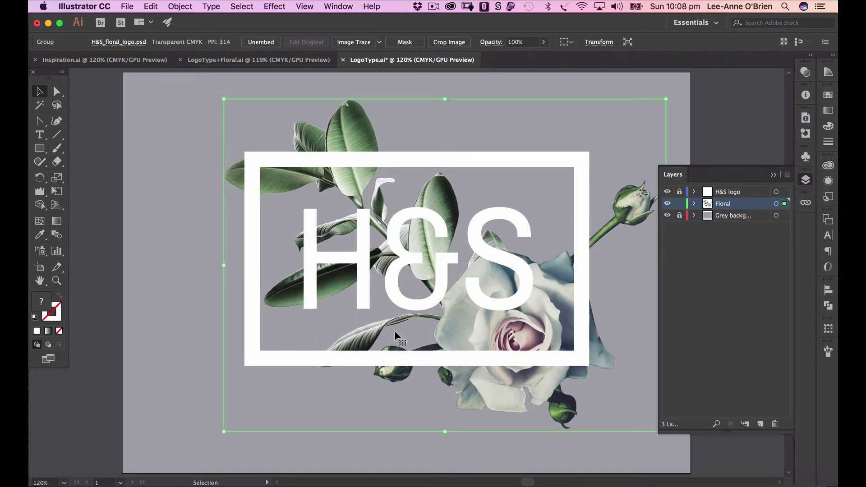
left_click_drag(395, 330, 387, 331)
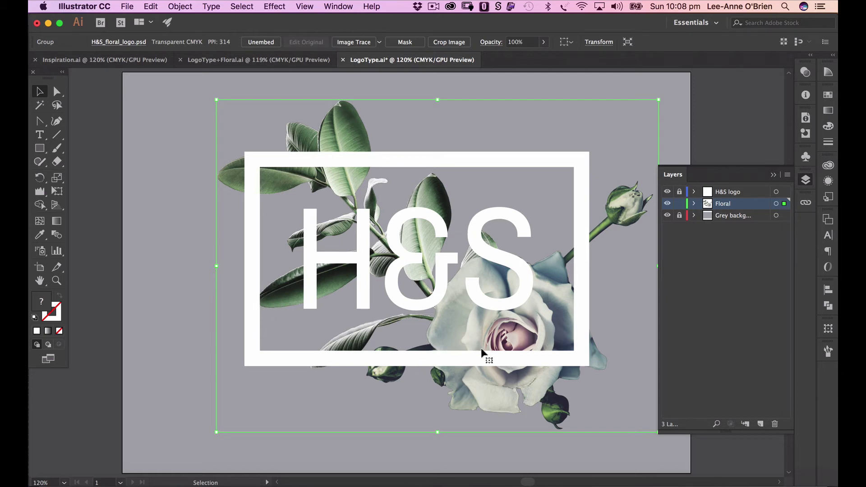
left_click_drag(471, 334, 471, 334)
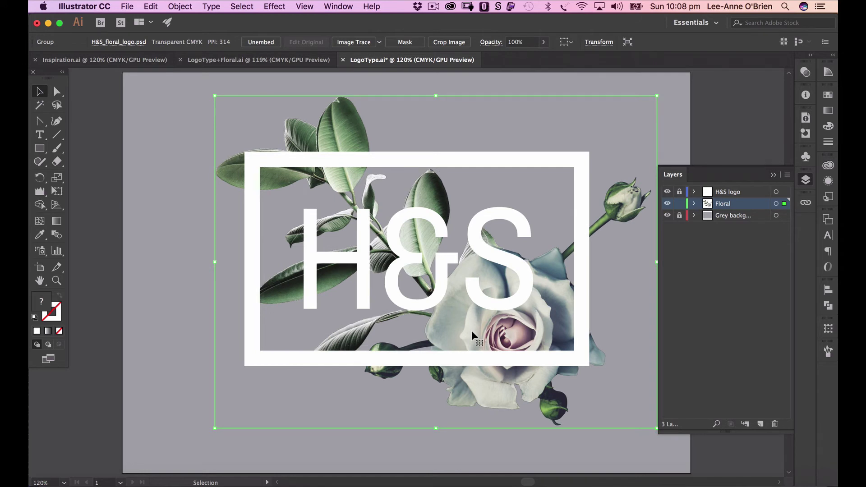
left_click(679, 204)
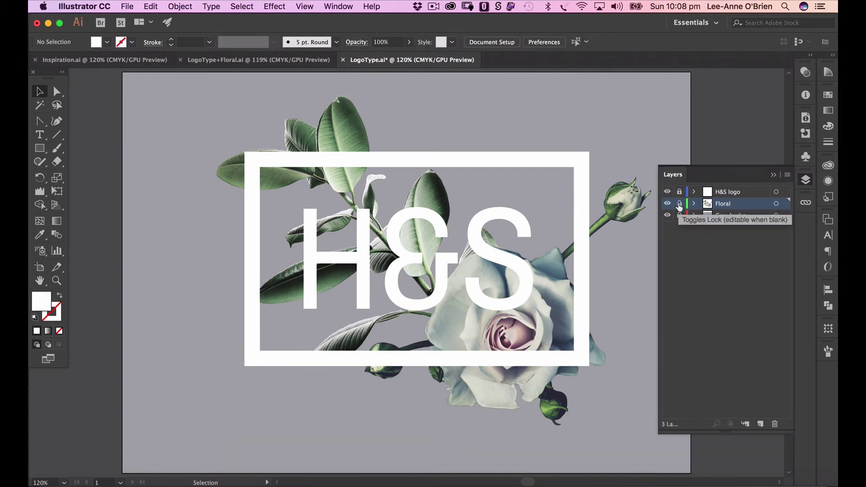
- Duplicate the H&S logo layer and rename the copy H&S logo top
left_click(739, 195)
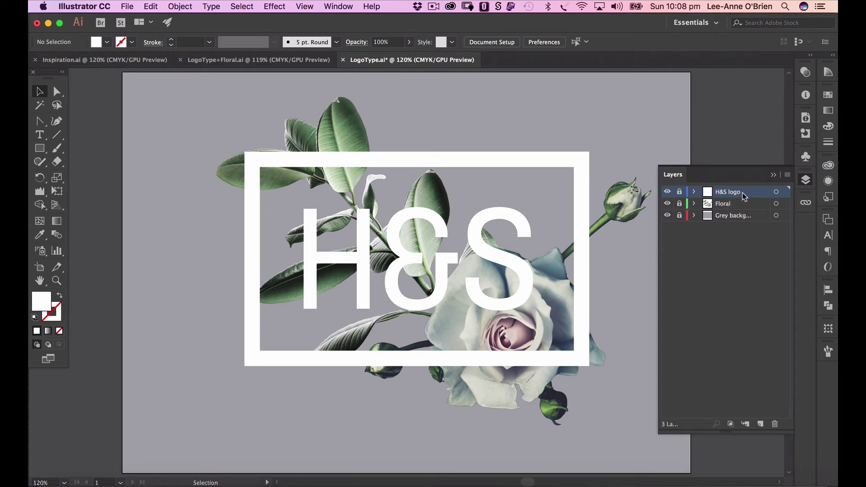
left_click_drag(744, 197, 762, 427)
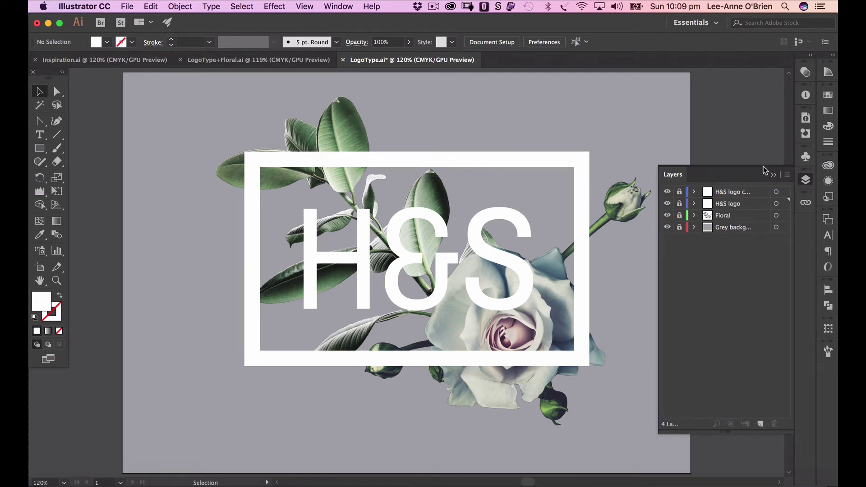
double_click(739, 191)
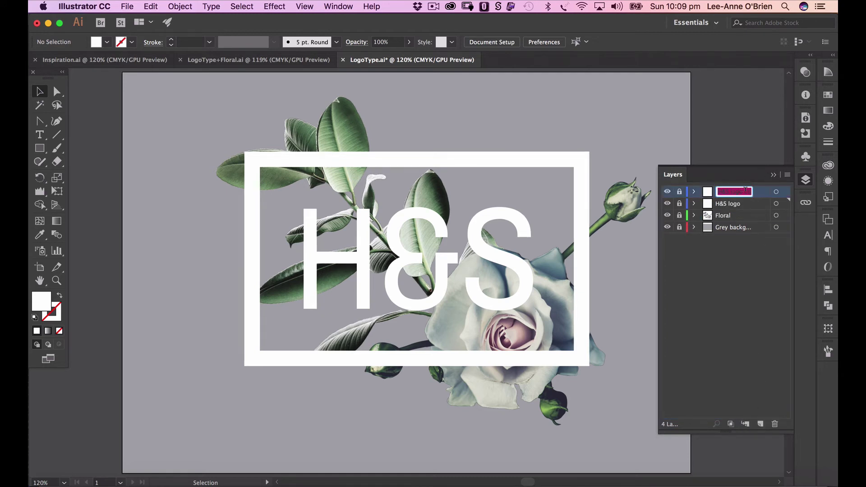
double_click(746, 191)
type("top")
key("Return")
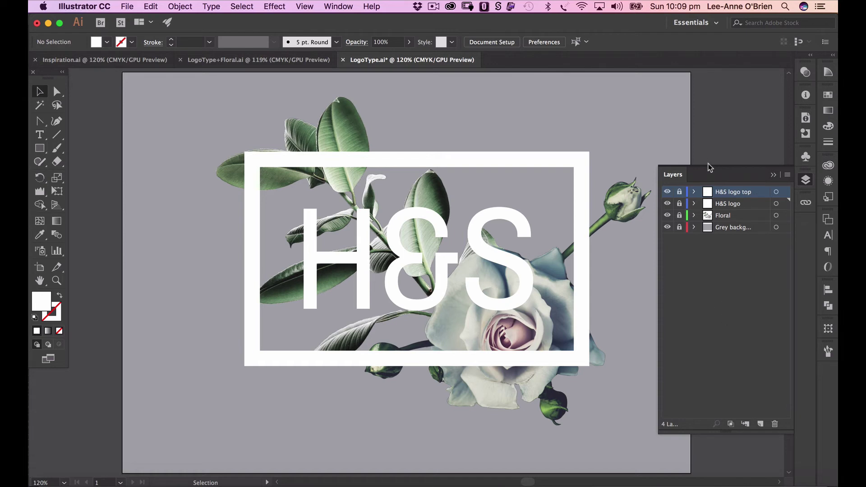
- Unlock the H&S logo top layer, select its logo and fill it with the CMYK Red swatch
left_click(680, 192)
left_click_drag(193, 141, 623, 402)
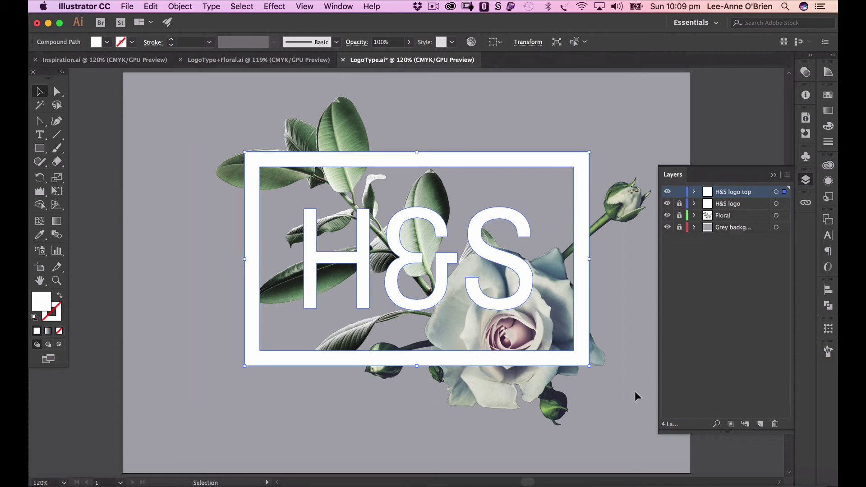
left_click(828, 95)
left_click(610, 172)
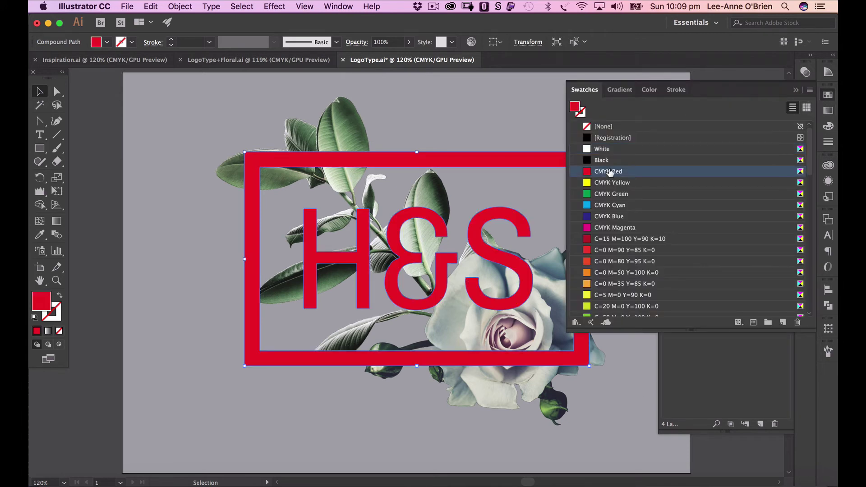
left_click(795, 91)
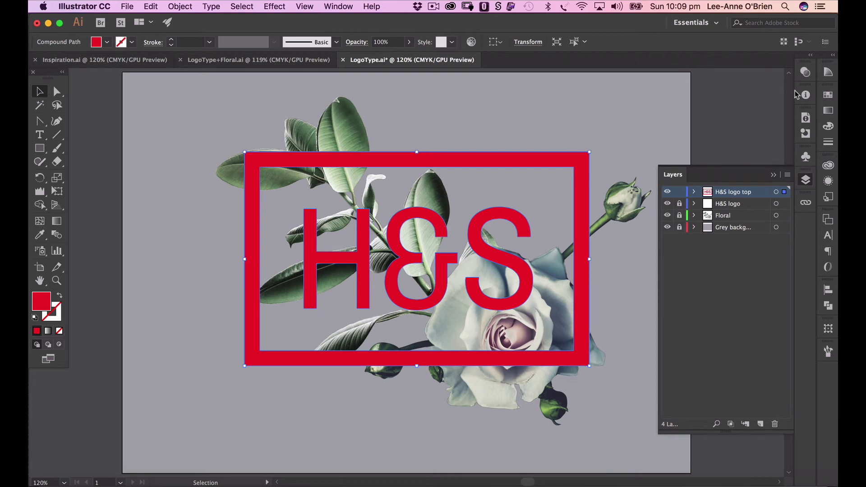
left_click(828, 306)
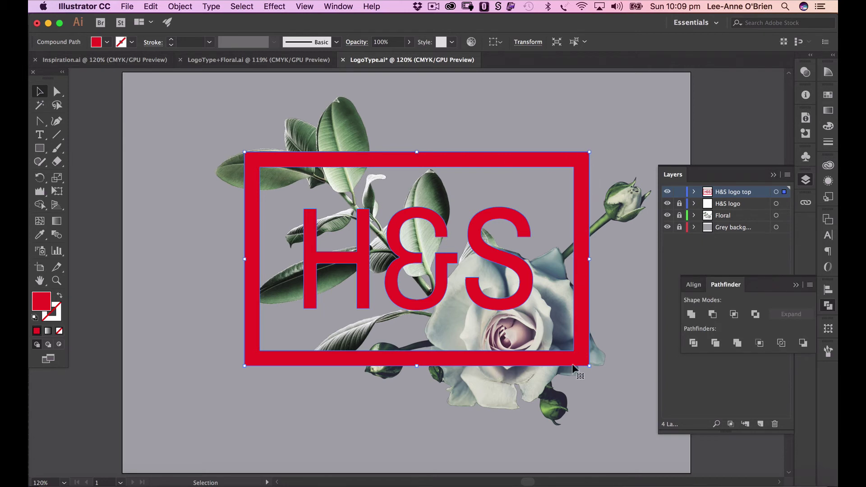
left_click(796, 285)
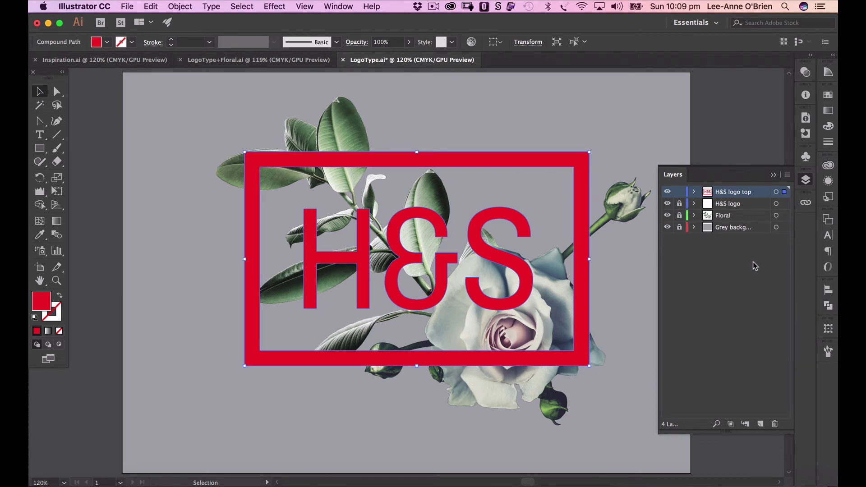
- Erase narrow gaps across the red frame, two on each side around the floral overlaps, and one across the H's left stem above the crossbar
left_click(57, 162)
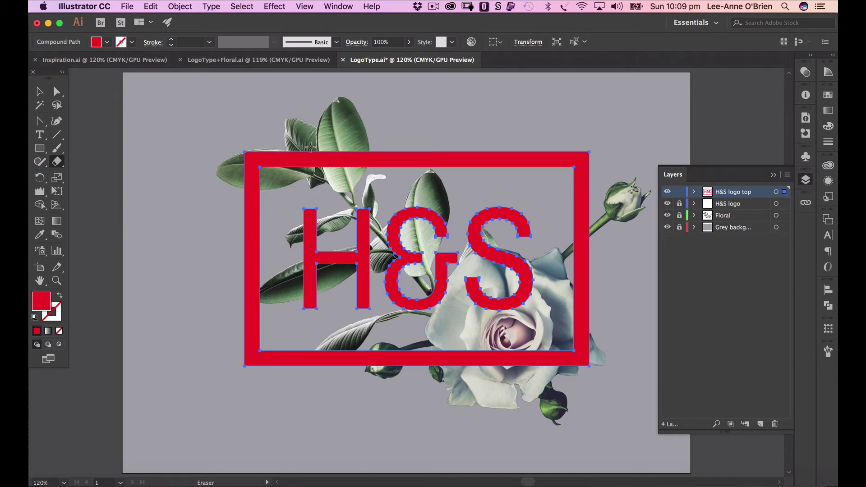
left_click_drag(309, 149, 318, 177)
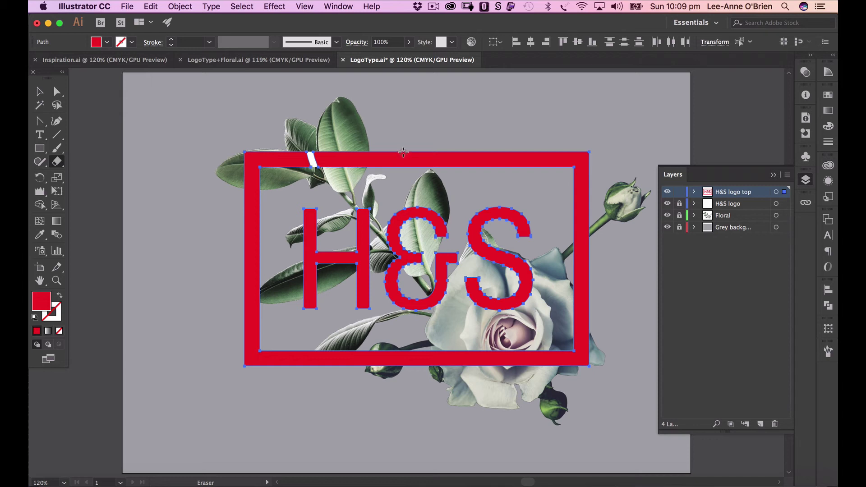
left_click_drag(405, 148, 407, 177)
left_click_drag(570, 227, 593, 209)
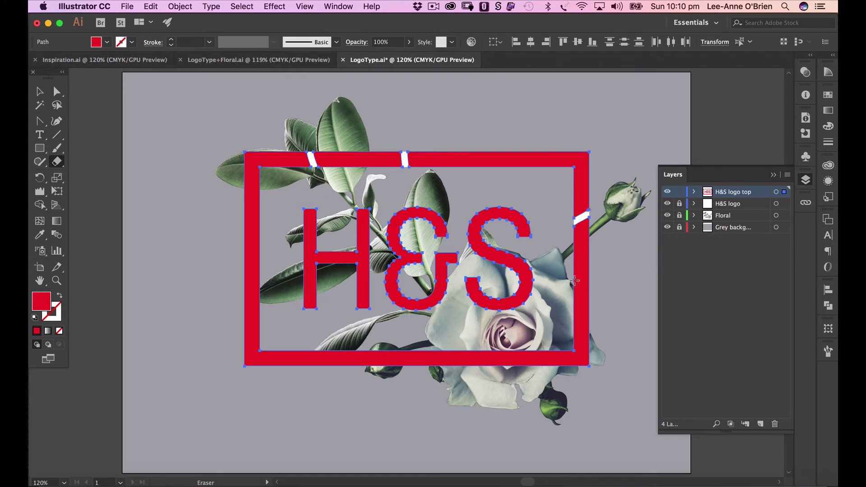
left_click_drag(572, 280, 598, 268)
left_click_drag(431, 351, 421, 376)
left_click_drag(304, 347, 301, 378)
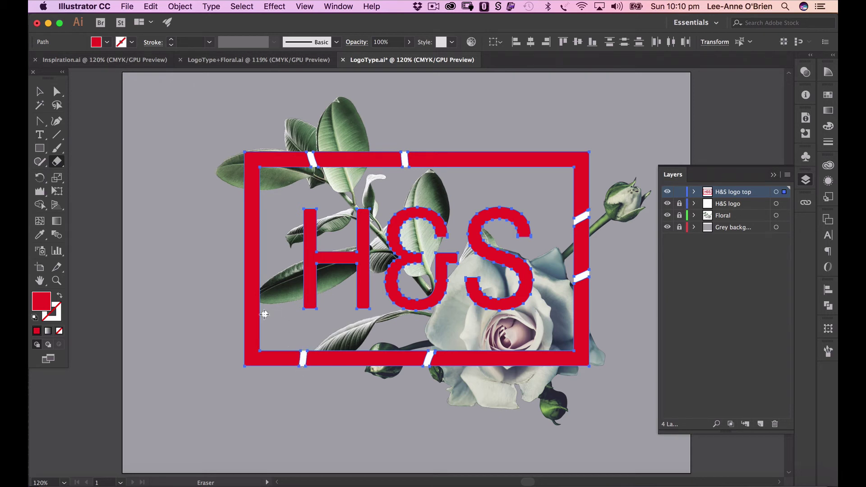
left_click_drag(264, 314, 236, 315)
left_click_drag(236, 279, 267, 271)
left_click_drag(326, 242, 295, 258)
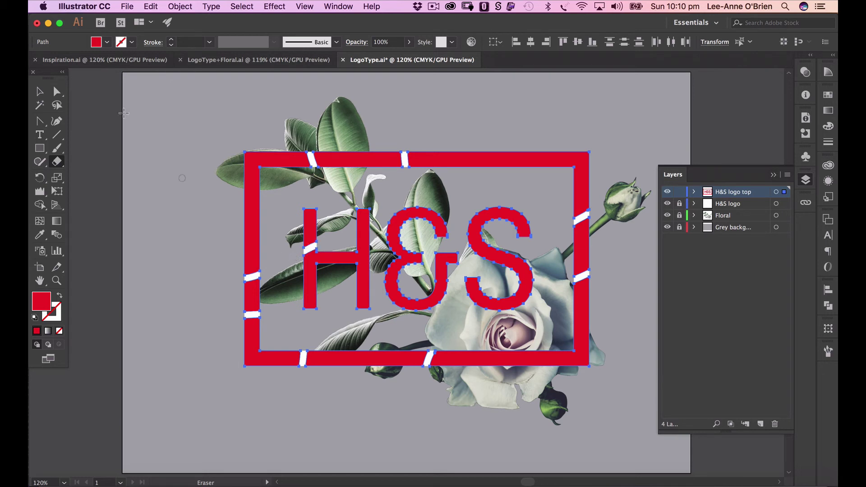
- Delete the red frame's upper-right and lower-right corner pieces, keeping the short section between them by the rosebud stem
left_click(57, 92)
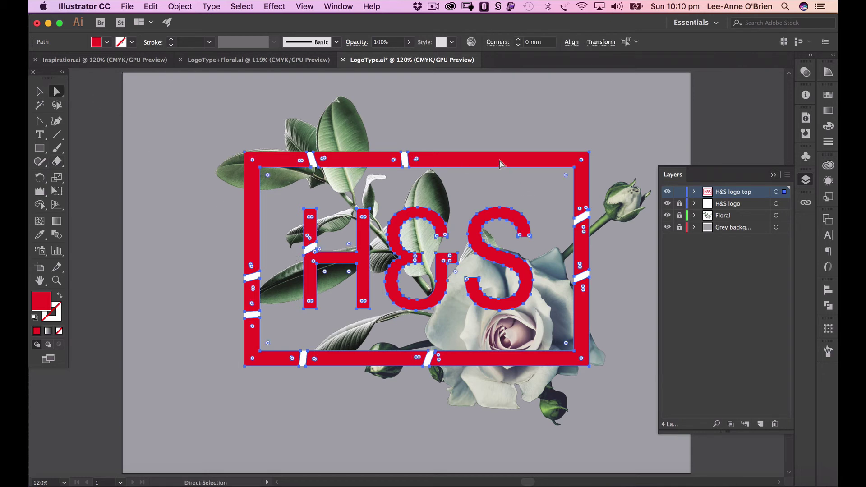
left_click(503, 139)
left_click(495, 158)
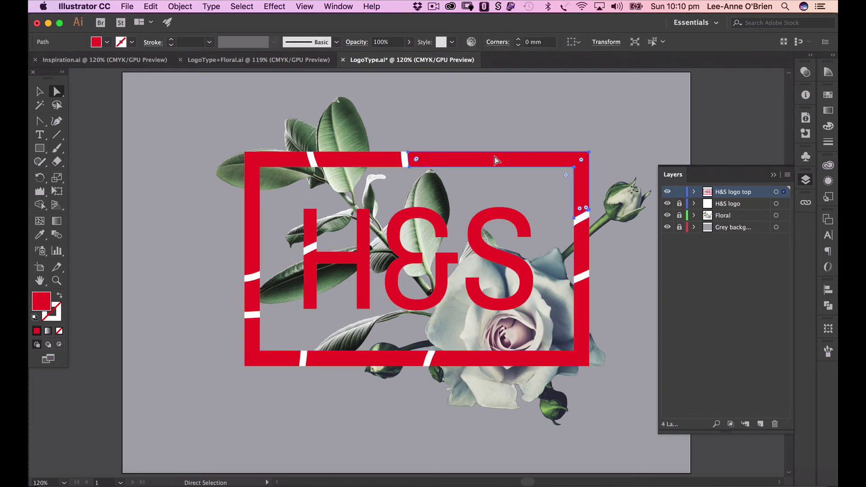
key("Delete")
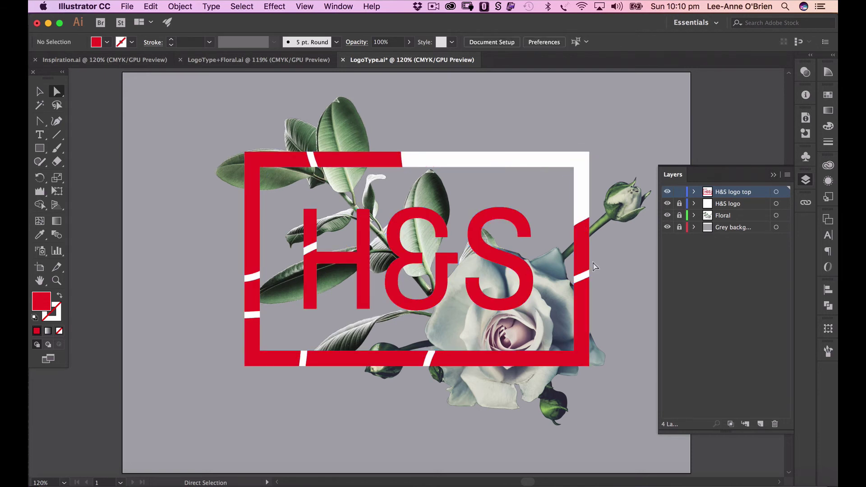
left_click(584, 315)
key("Delete")
- Delete the red S, the red ampersand and the red H except the cut-off top of its left stem
left_click(526, 293)
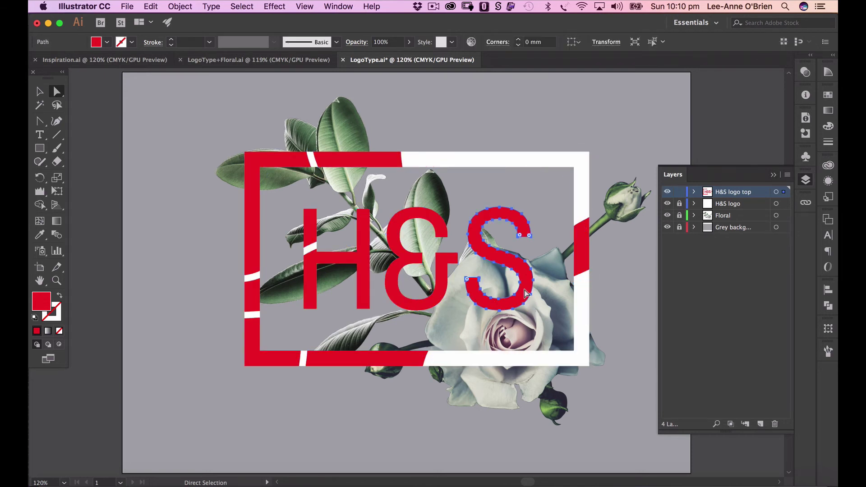
key("Delete")
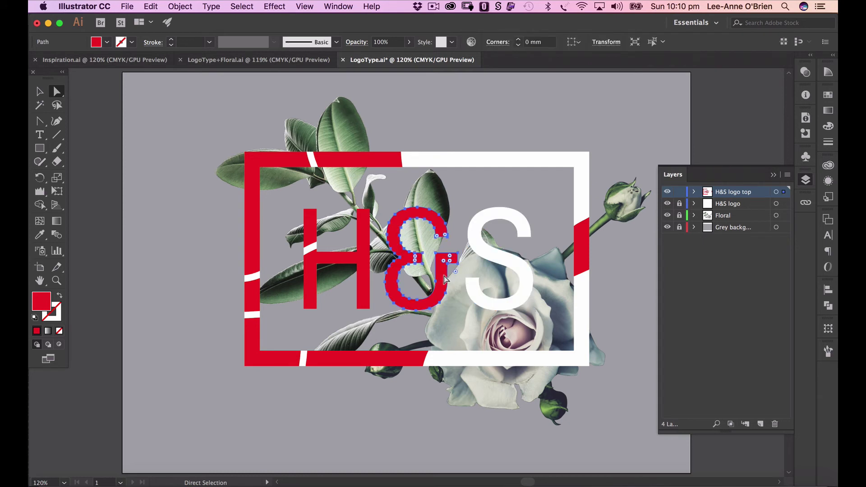
left_click(444, 280)
key("Delete")
left_click(365, 292)
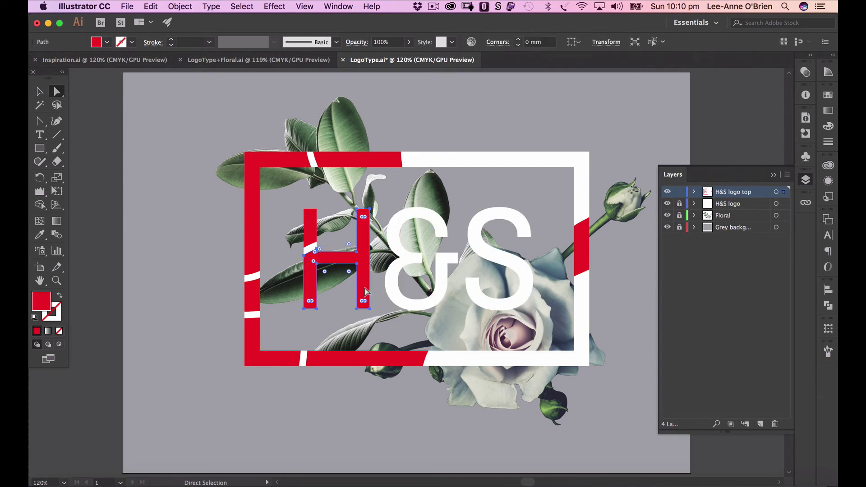
key("Delete")
- Delete the red frame's lower-left and upper-left corner pieces, then switch back to the Selection tool
left_click(282, 361)
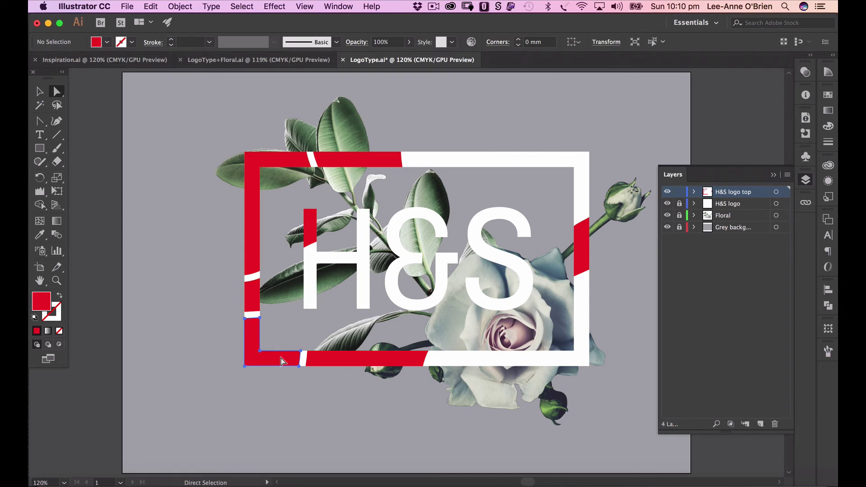
key("Delete")
left_click(256, 231)
key("Delete")
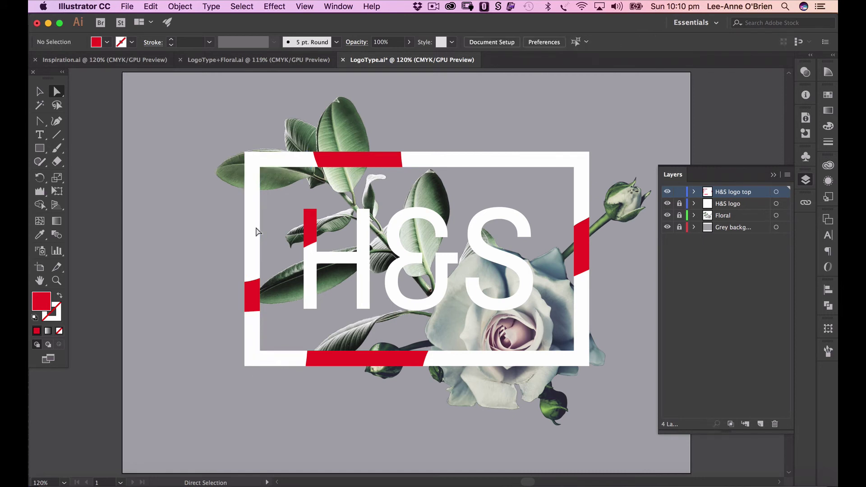
left_click(40, 92)
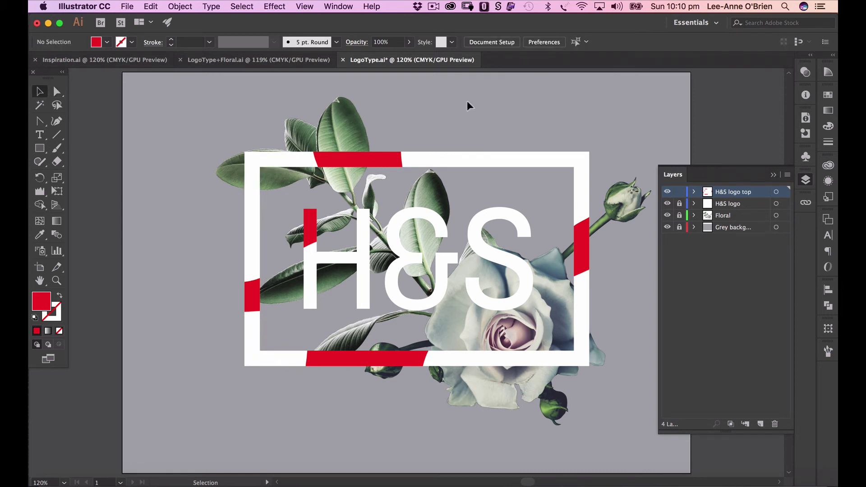
- Duplicate the Floral layer and move the copy between the H&S logo top and H&S logo layers
left_click_drag(730, 216, 768, 424)
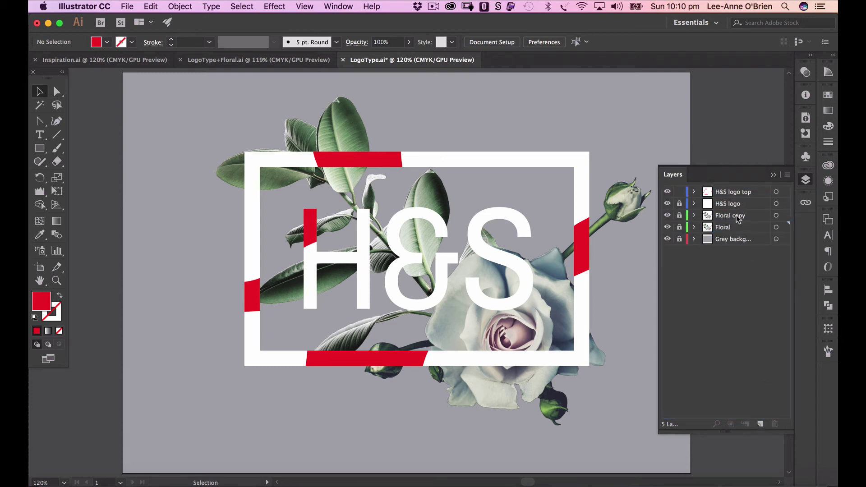
left_click_drag(738, 219, 737, 203)
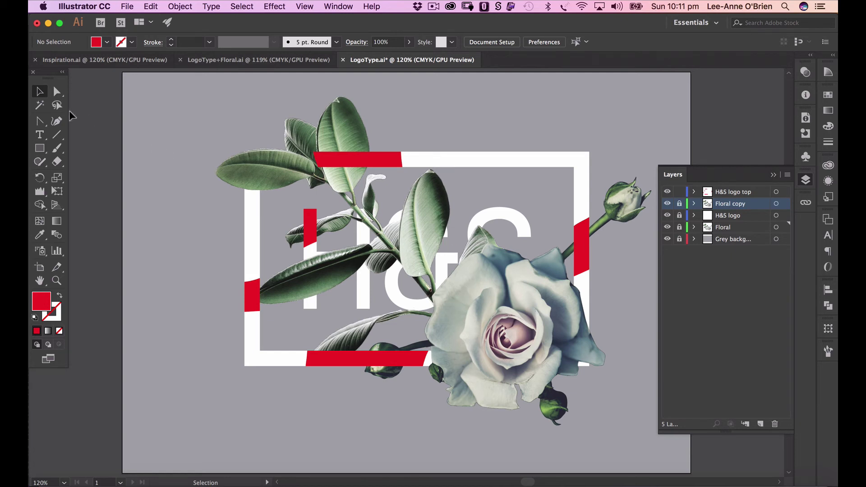
- Nudge the two left anchor points of the upper red frame piece inward to meet the upright leaf's edge, then return to the Selection tool
left_click(57, 91)
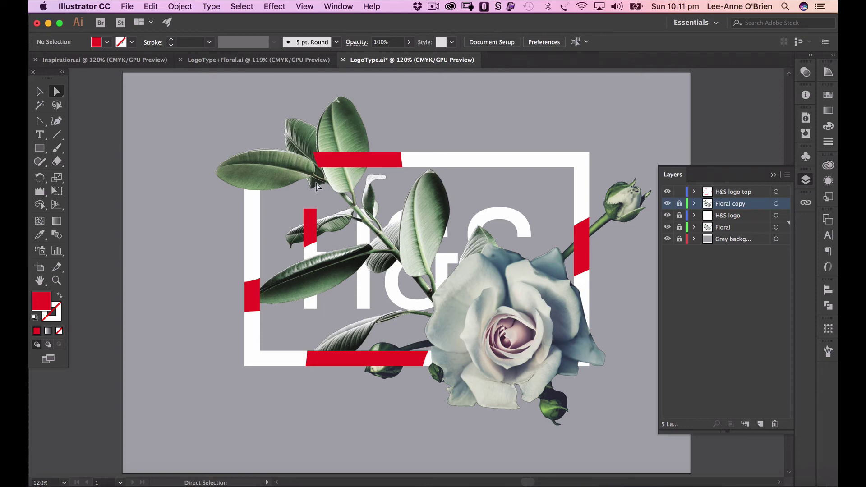
key("super+space")
left_click_drag(305, 173, 425, 126)
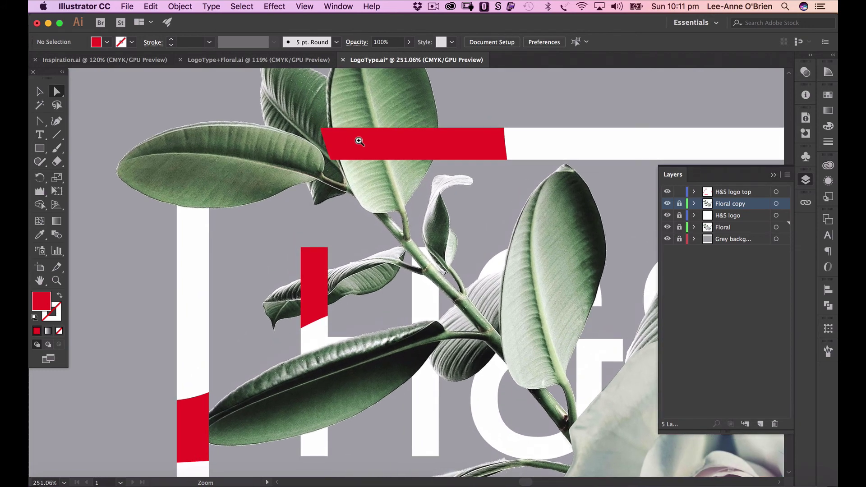
left_click_drag(360, 139, 391, 133)
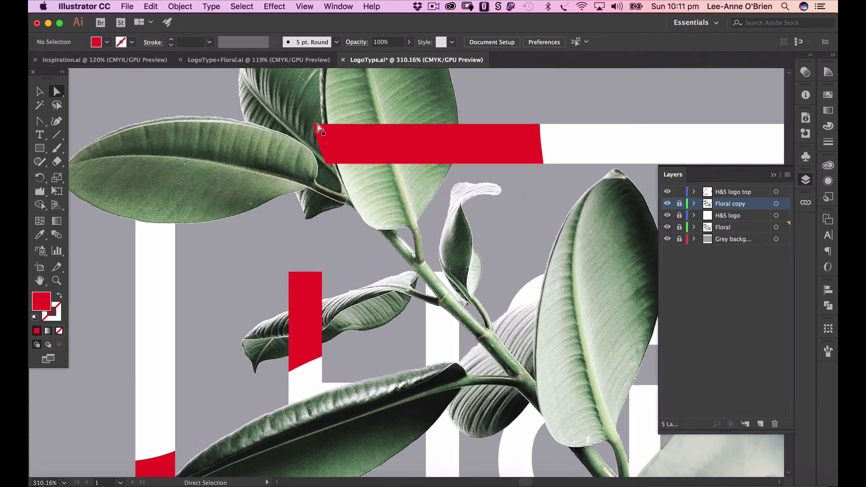
left_click_drag(314, 125, 321, 124)
left_click_drag(325, 164, 332, 164)
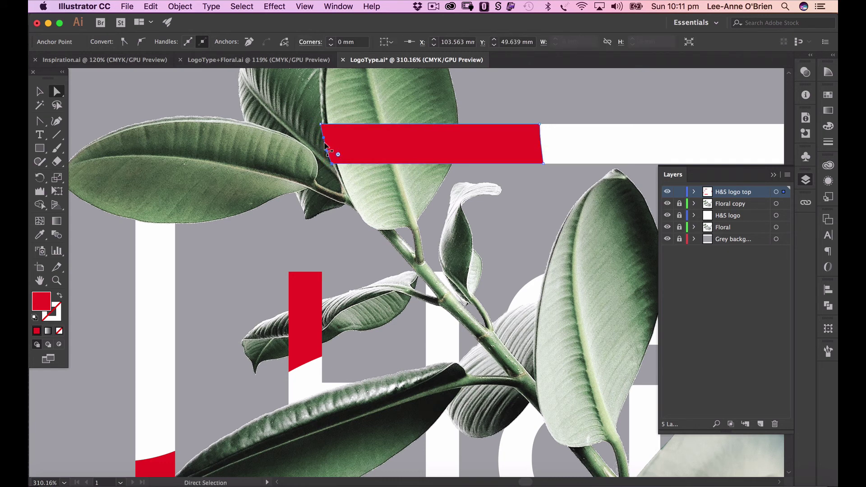
left_click_drag(320, 125, 322, 126)
key("super+0")
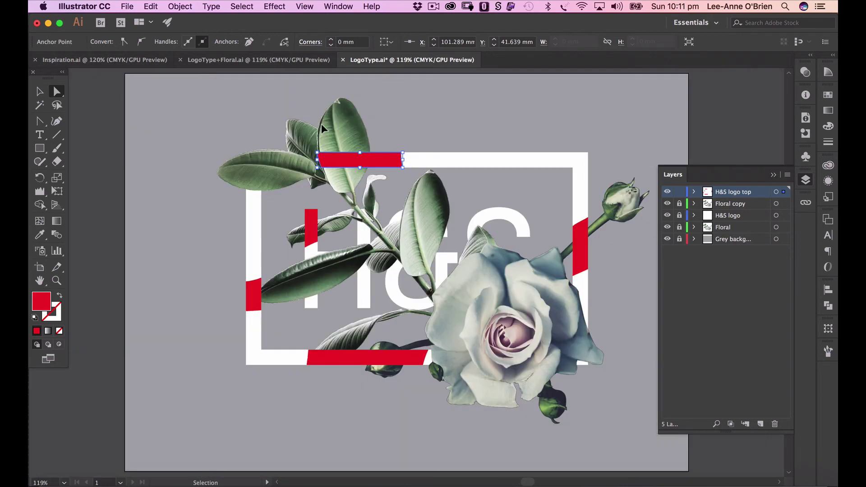
left_click(38, 90)
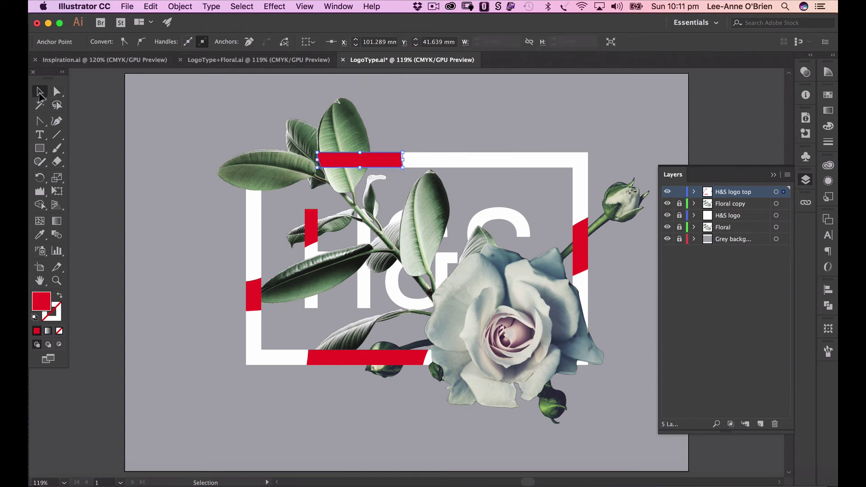
- Unlock the Floral copy layer and combine the five red paths in the H&S logo top layer into one compound path
left_click(679, 204)
left_click(694, 192)
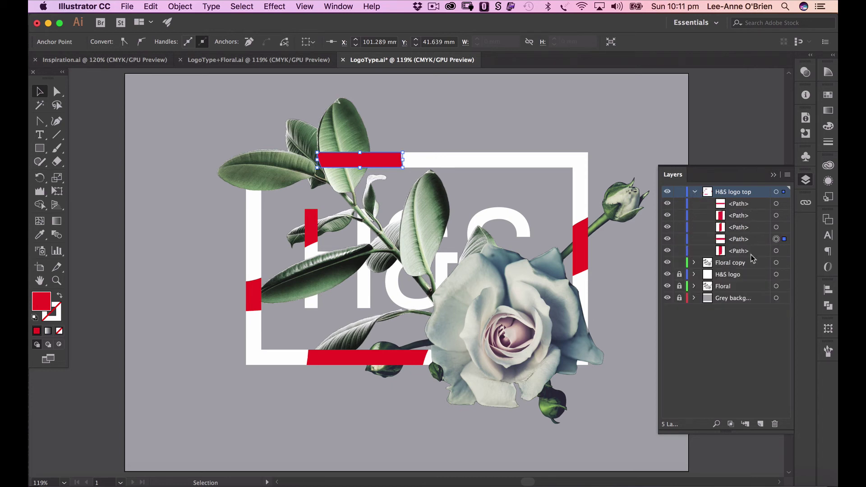
left_click(734, 204)
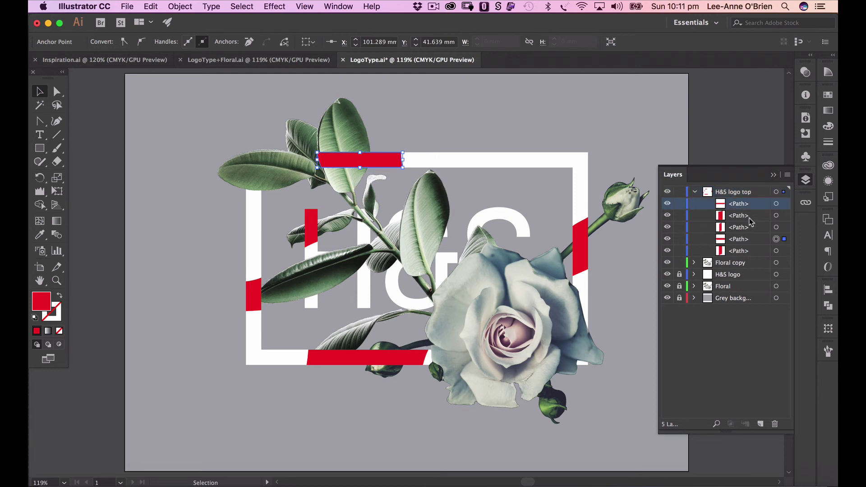
left_click(776, 203)
left_click(776, 215, "shift")
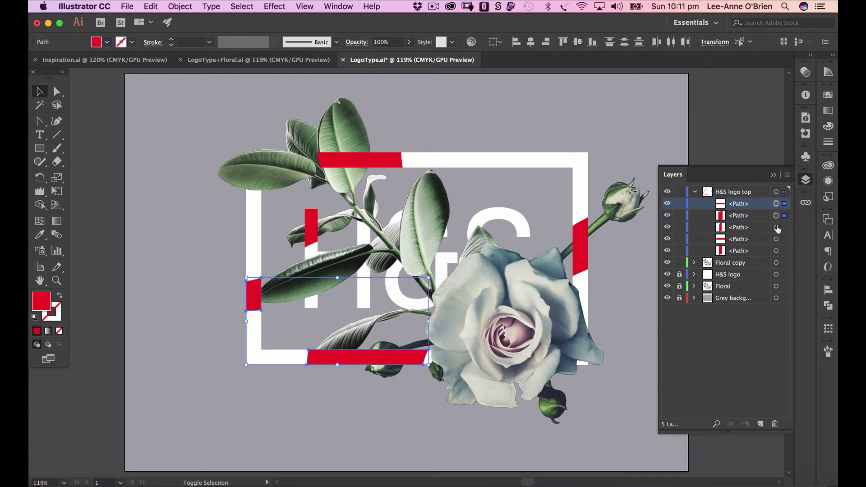
left_click(776, 227, "shift")
left_click(776, 238, "shift")
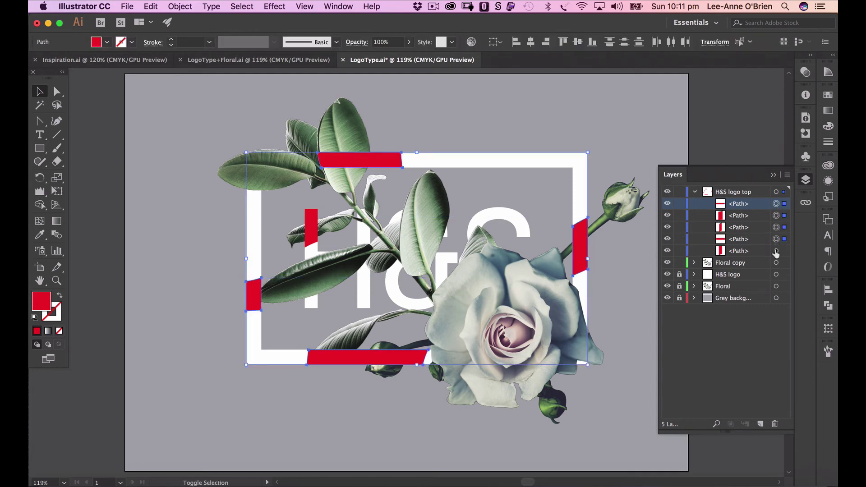
left_click(776, 251, "shift")
left_click(179, 5)
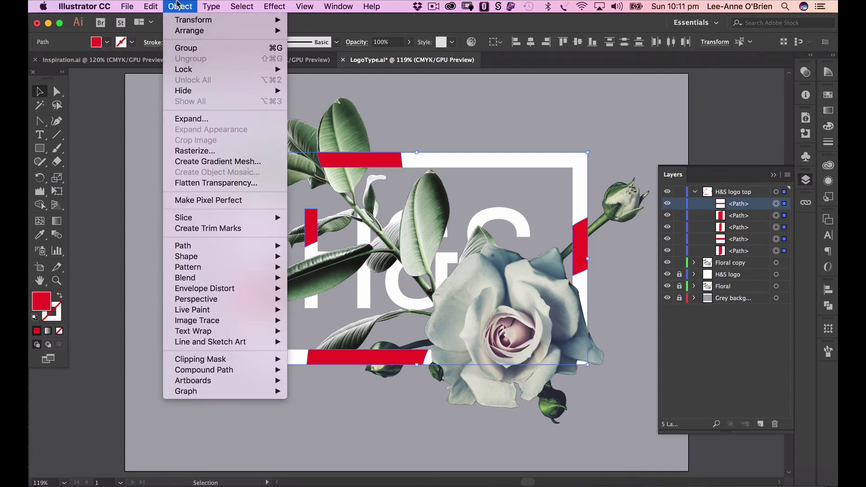
mouse_move(191, 371)
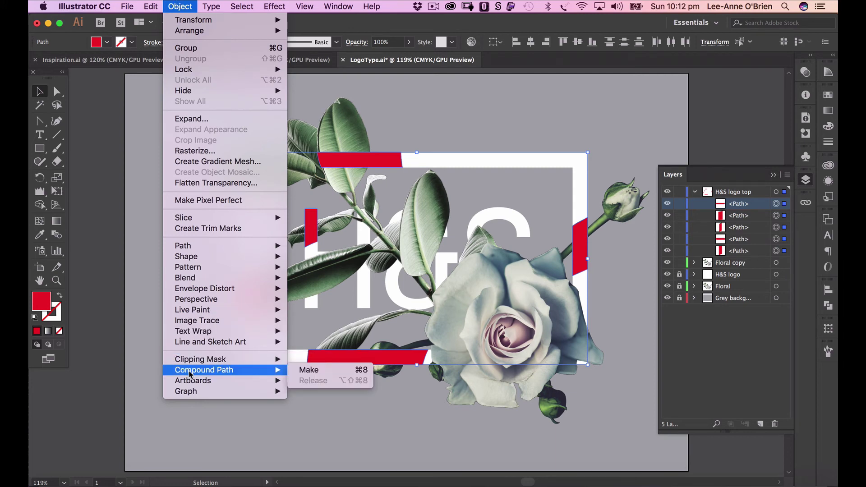
left_click(309, 371)
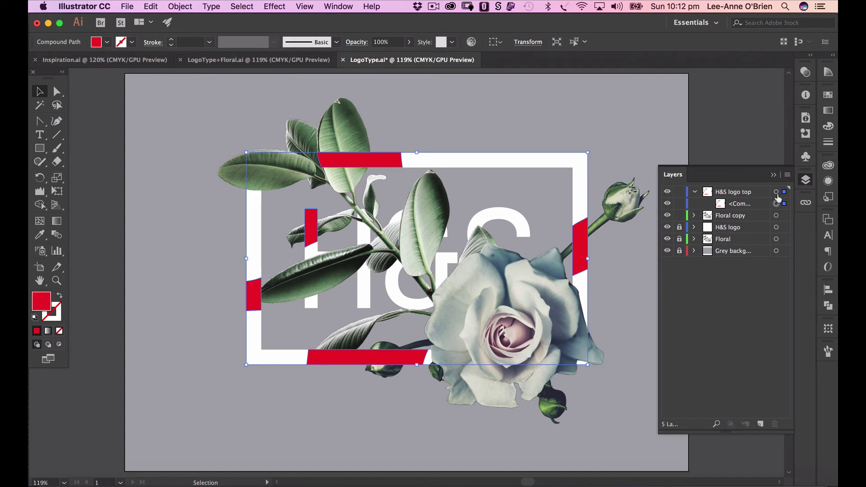
- Target the H&S logo top and Floral copy layers together, make a clipping mask from them and deselect the artwork
left_click(776, 192)
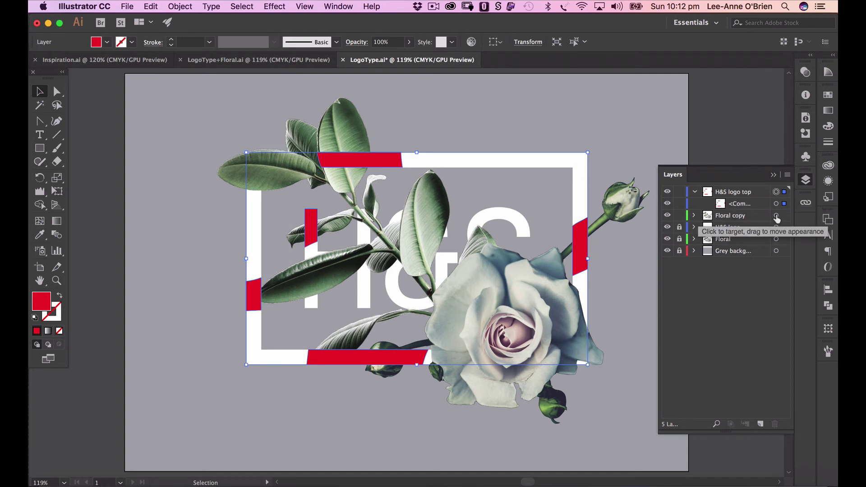
left_click(776, 215)
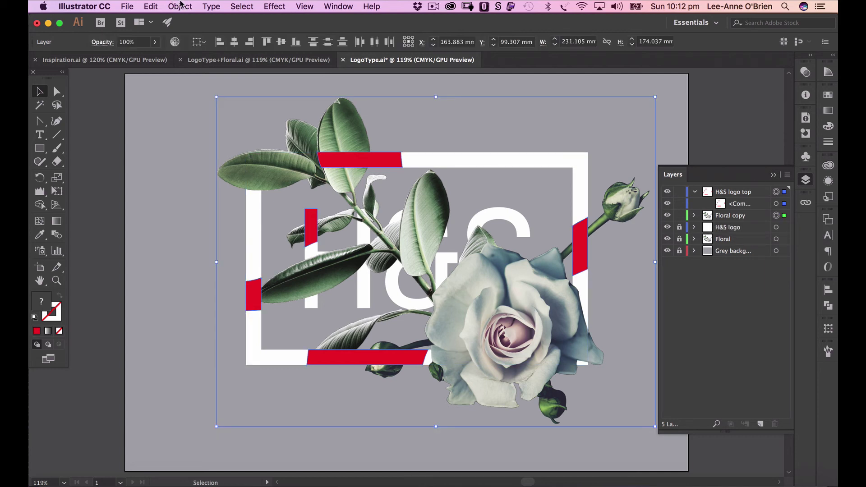
left_click(181, 6)
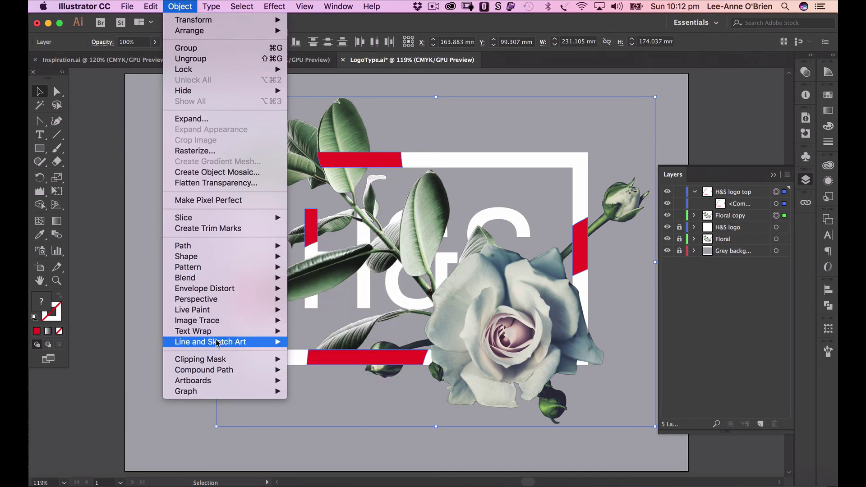
mouse_move(217, 343)
mouse_move(216, 360)
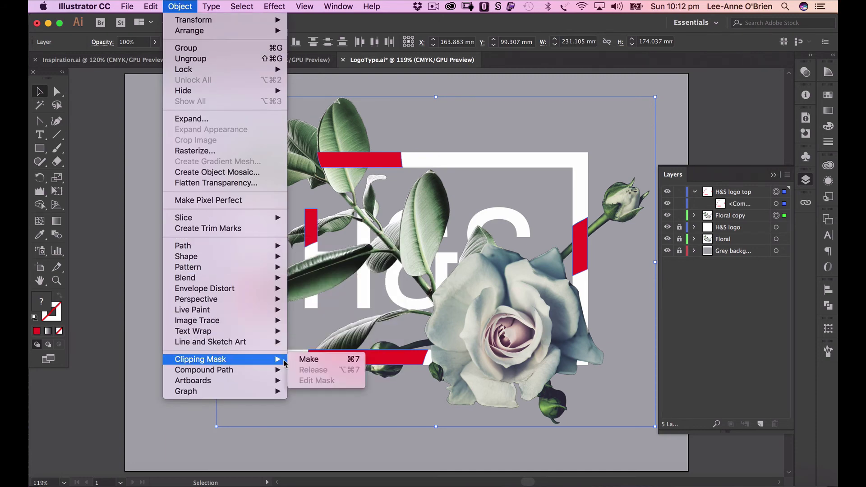
left_click(310, 360)
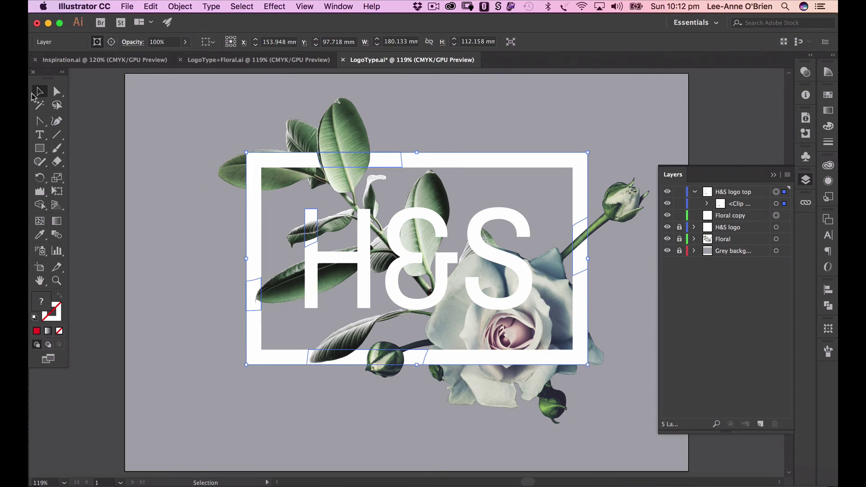
left_click(142, 109)
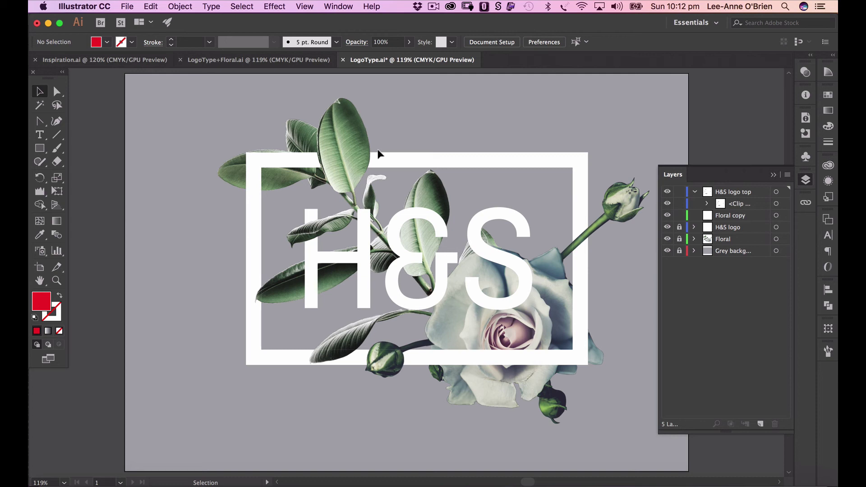
- Target the floral image inside the H&S logo top clip group and start a Stylize Drop Shadow effect on it with preview on
left_click(57, 91)
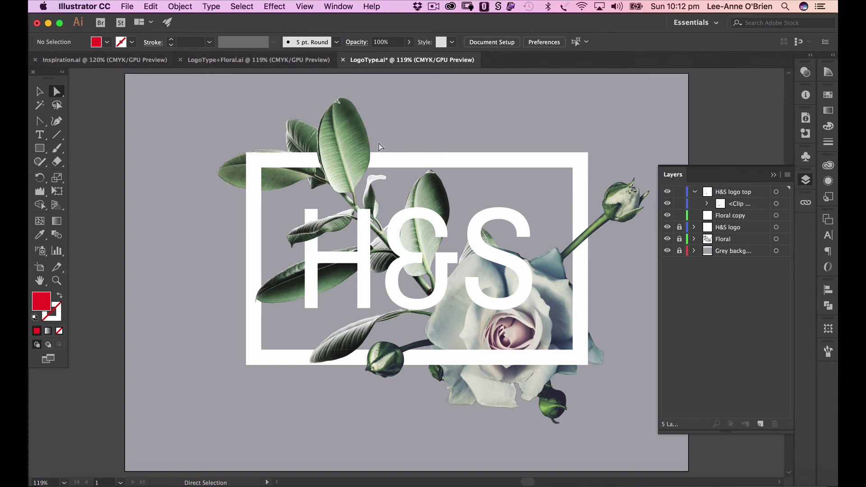
left_click(776, 204)
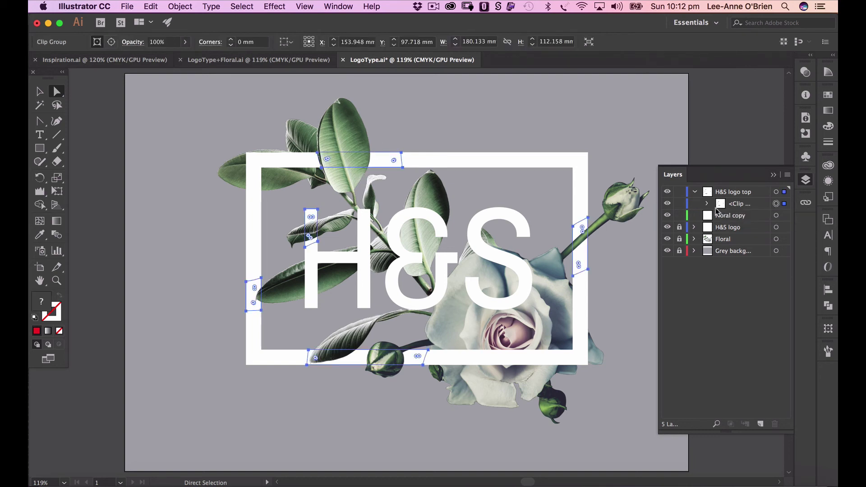
left_click(706, 204)
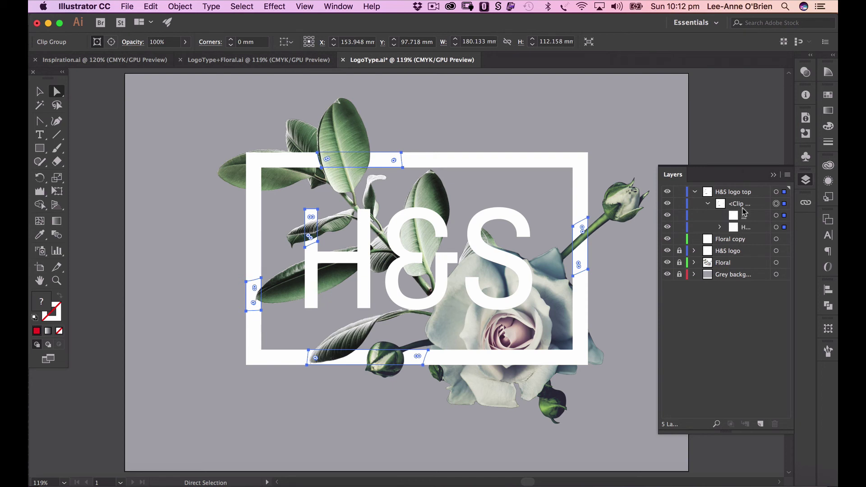
left_click(776, 227)
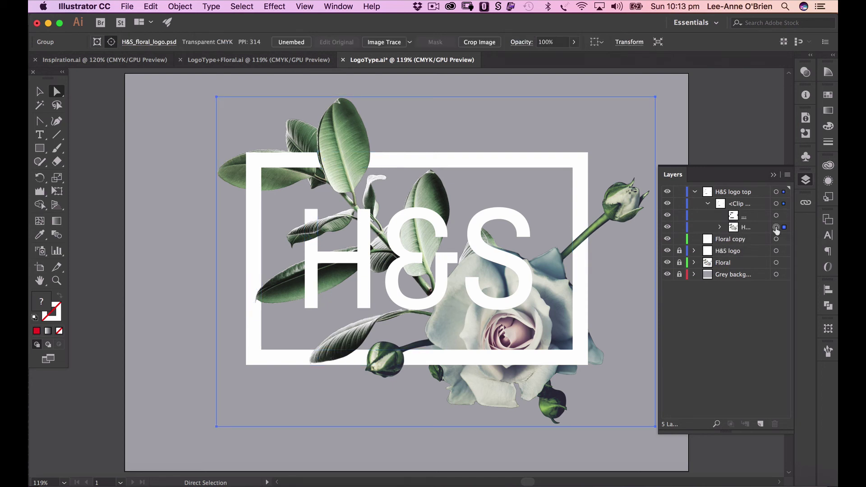
left_click(829, 181)
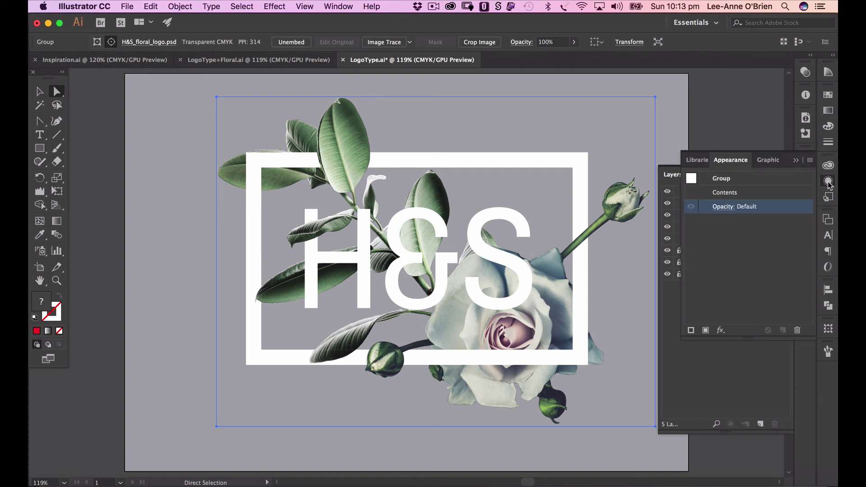
left_click(720, 331)
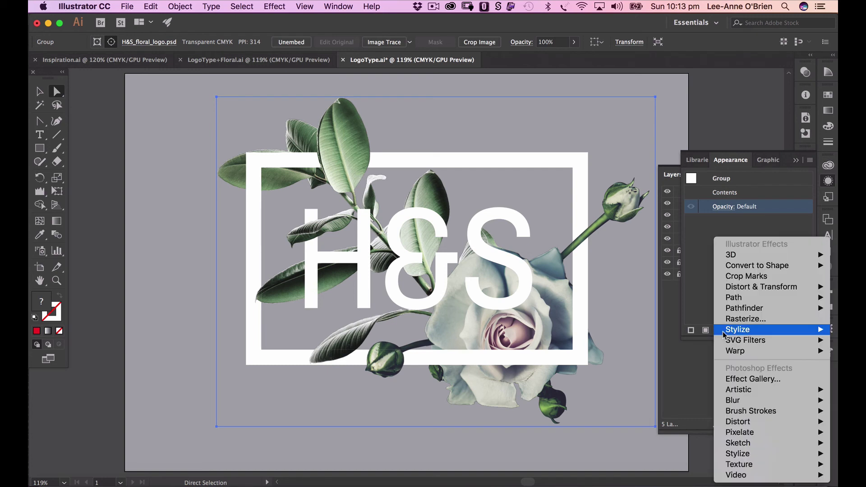
mouse_move(724, 335)
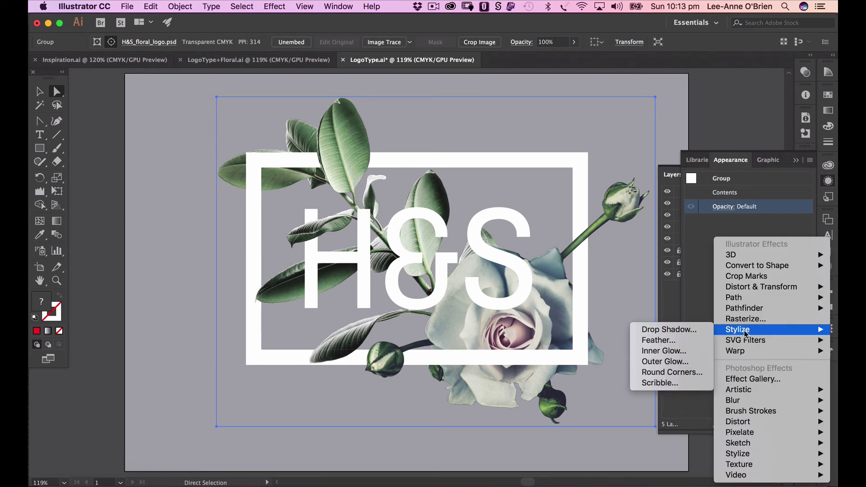
left_click(693, 333)
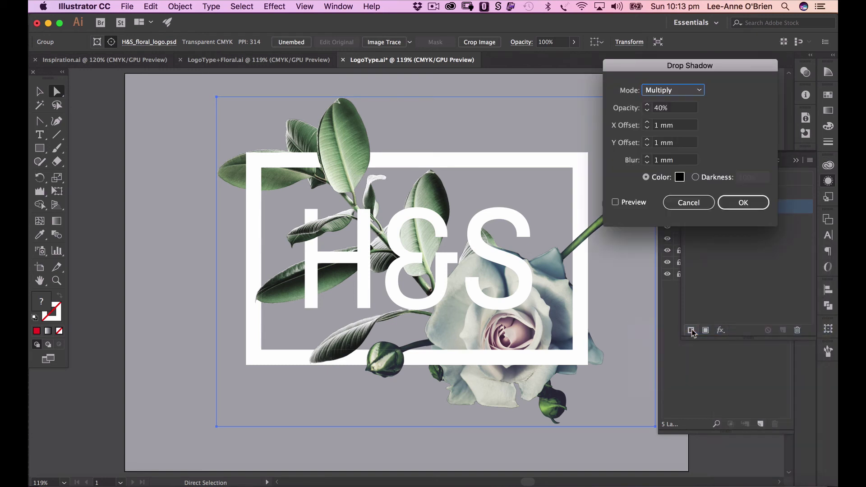
left_click(615, 202)
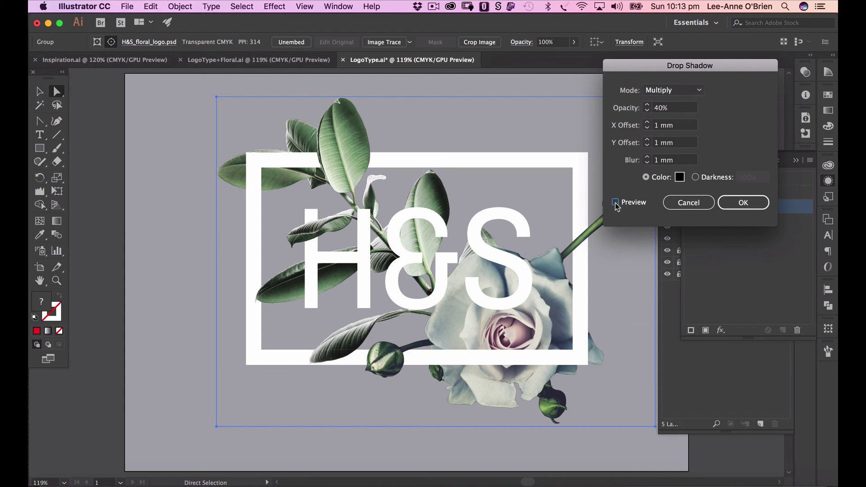
left_click(615, 203)
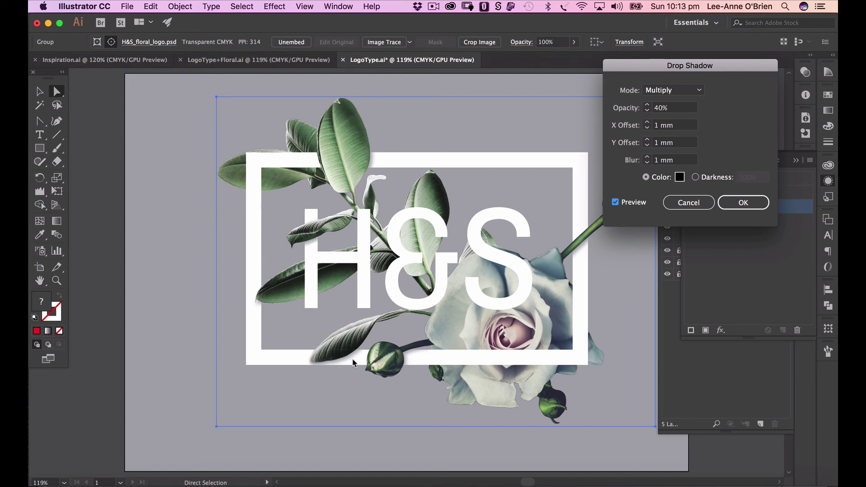
- Set the drop shadow's X Offset and Y Offset to 2 mm each and apply the effect
double_click(657, 126)
type("2")
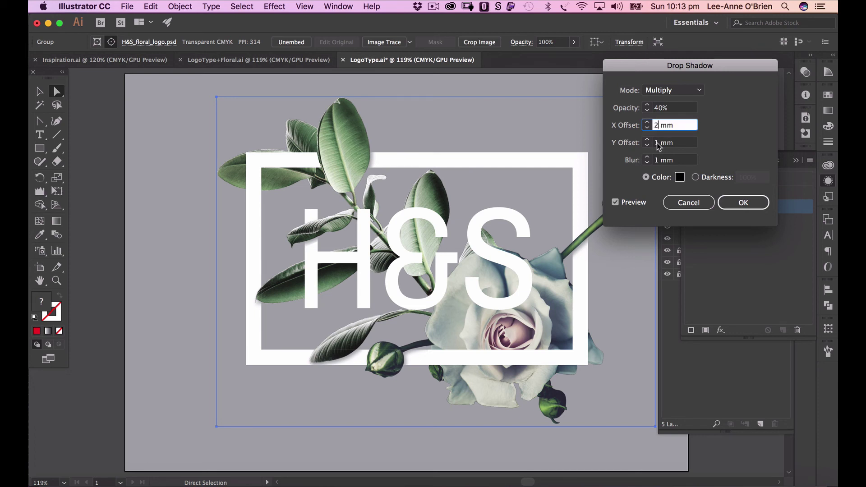
double_click(657, 143)
type("2")
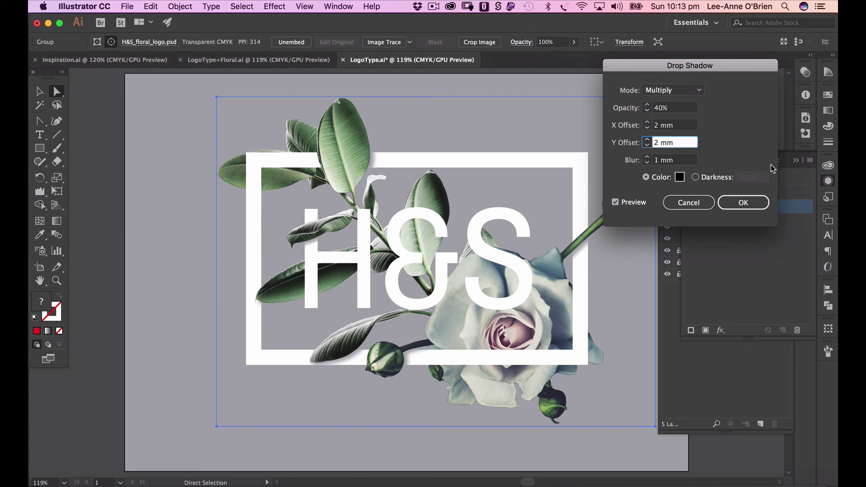
left_click(745, 204)
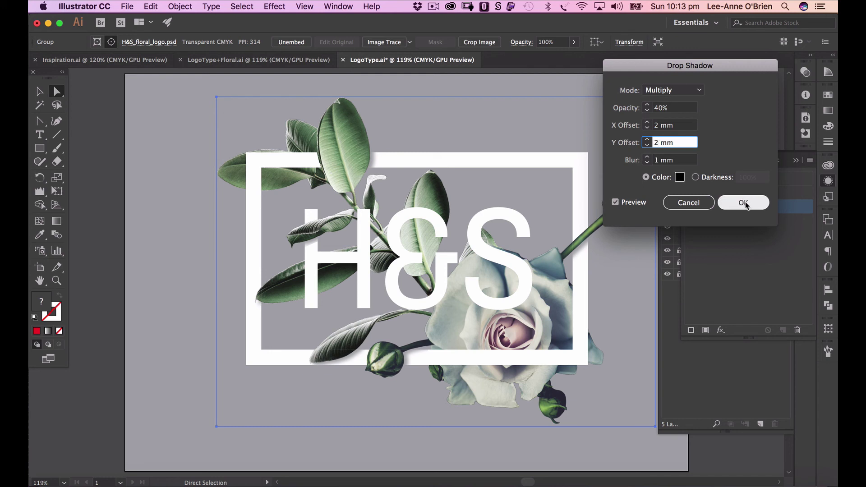
left_click(744, 203)
left_click(744, 203)
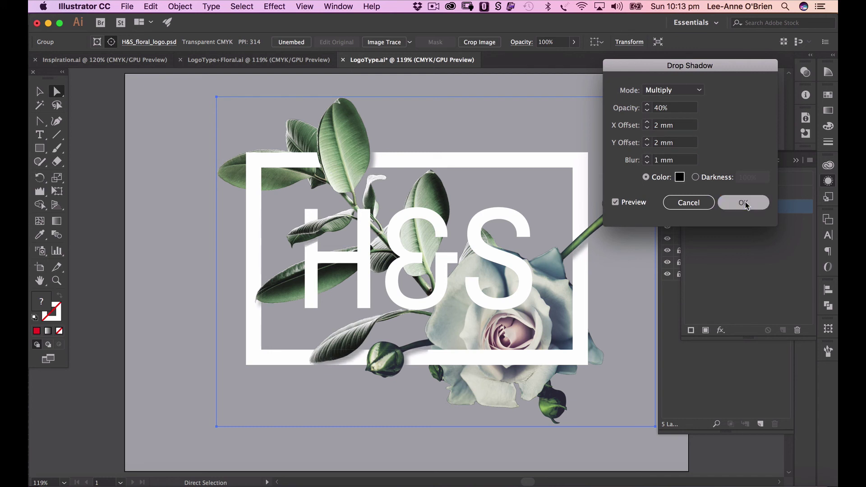
- Collapse the Appearance settings and toggle the Floral copy layer's visibility off and on to check its effect on the artwork
left_click(797, 161)
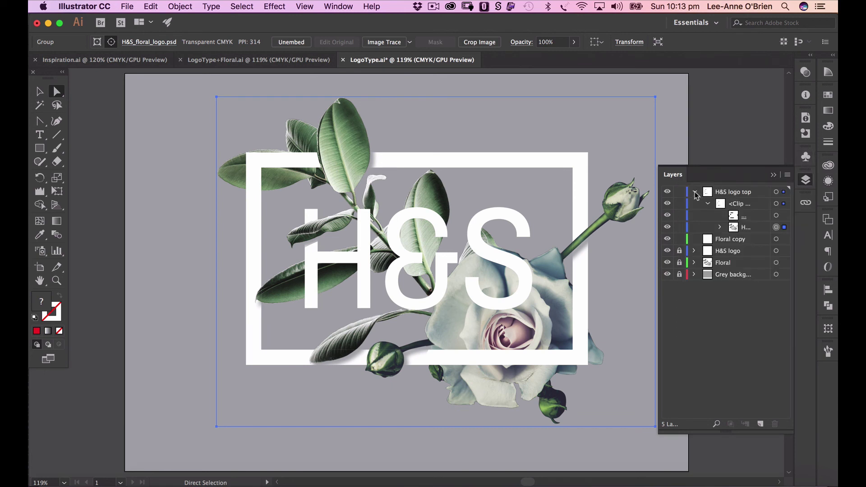
left_click(667, 240)
left_click(668, 240)
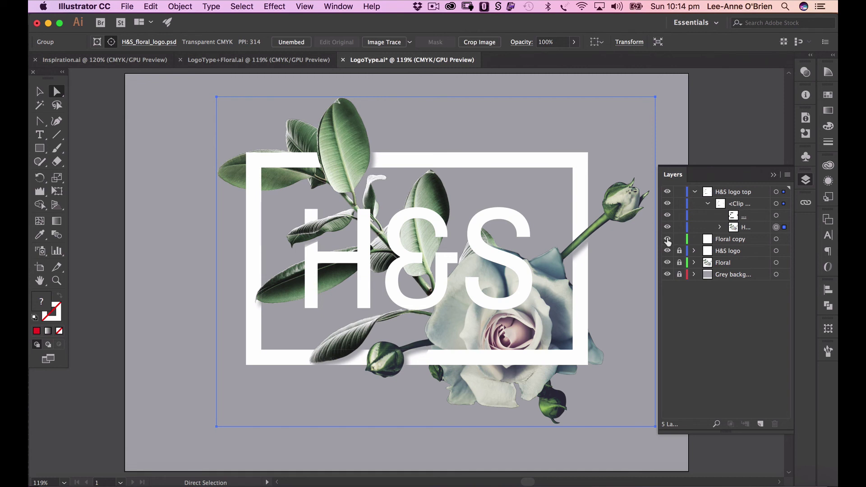
- Delete the Floral copy layer, and collapse the H&S logo top layer while toggling its visibility off and on to check it
left_click(740, 240)
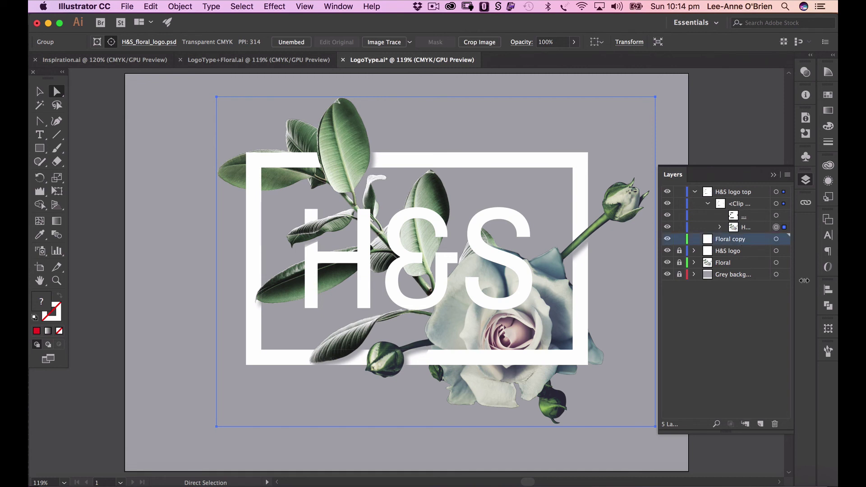
left_click(775, 424)
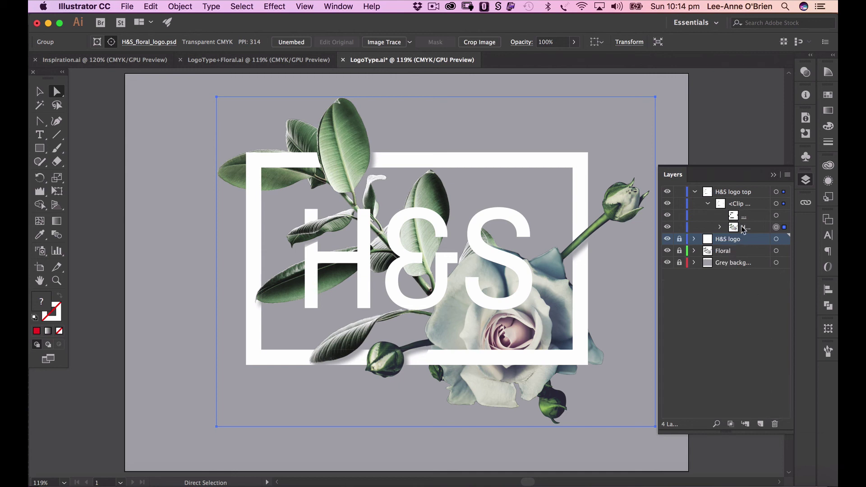
left_click(695, 192)
left_click(667, 193)
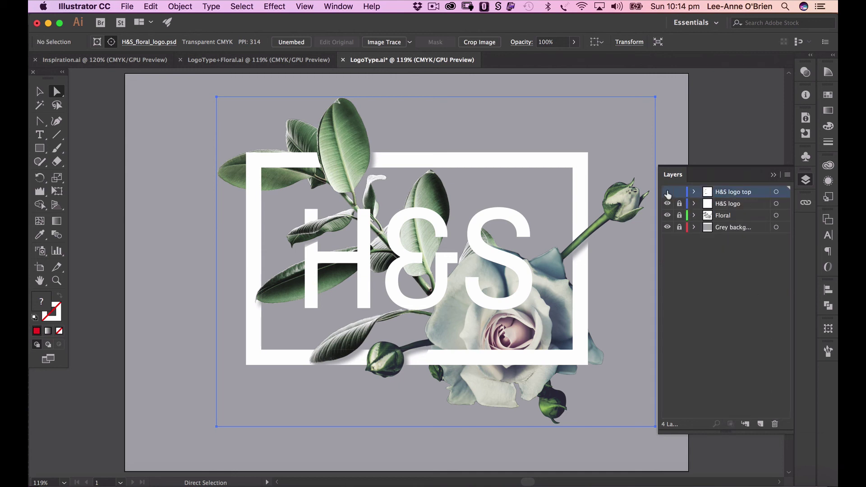
left_click(668, 193)
left_click(668, 193)
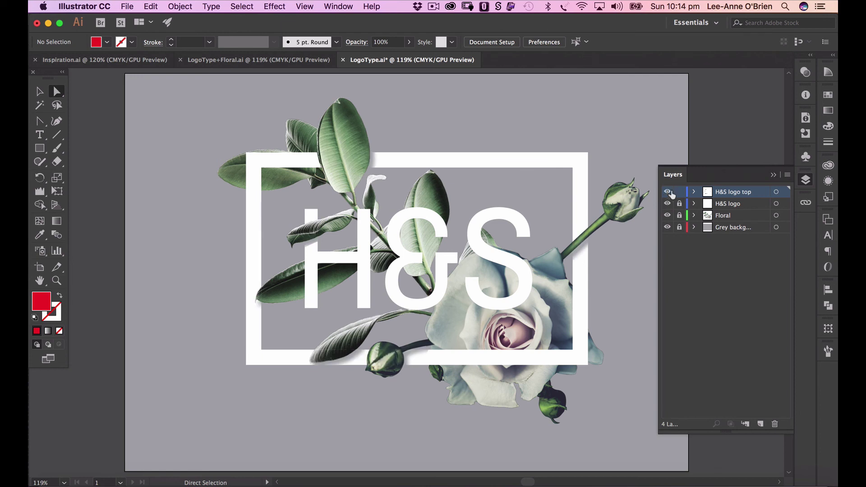
- Add a new layer directly above the grey background layer and lock the H&S logo top layer
left_click(737, 226)
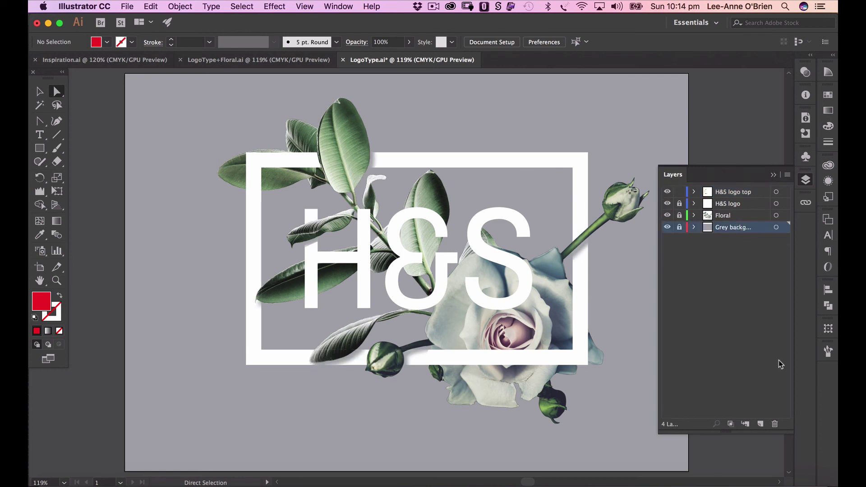
left_click(761, 426)
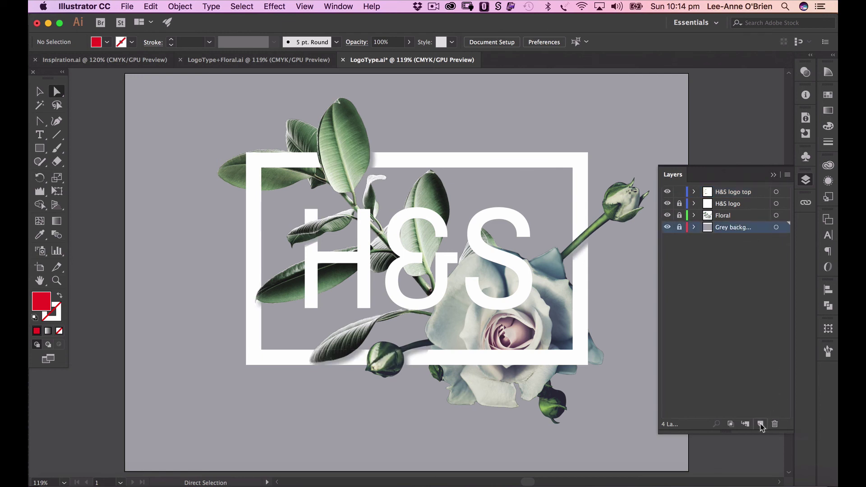
left_click(679, 191)
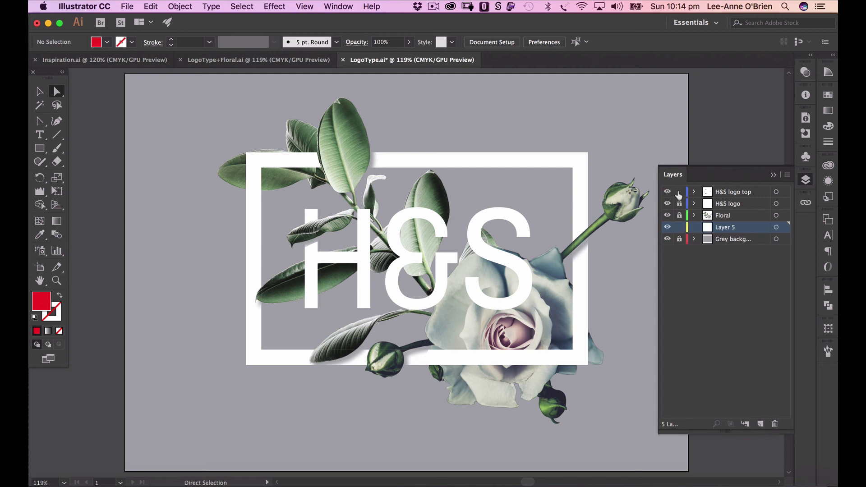
left_click(774, 175)
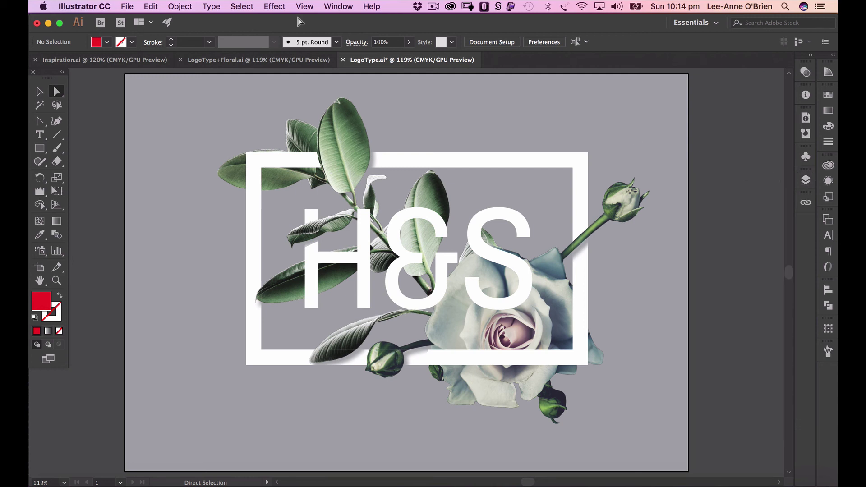
- Draw a rectangle about 208 mm high covering the artboard and fill it with the C=0 M=0 Y=0 K=50 grey swatch
left_click(39, 148)
left_click_drag(125, 73, 688, 468)
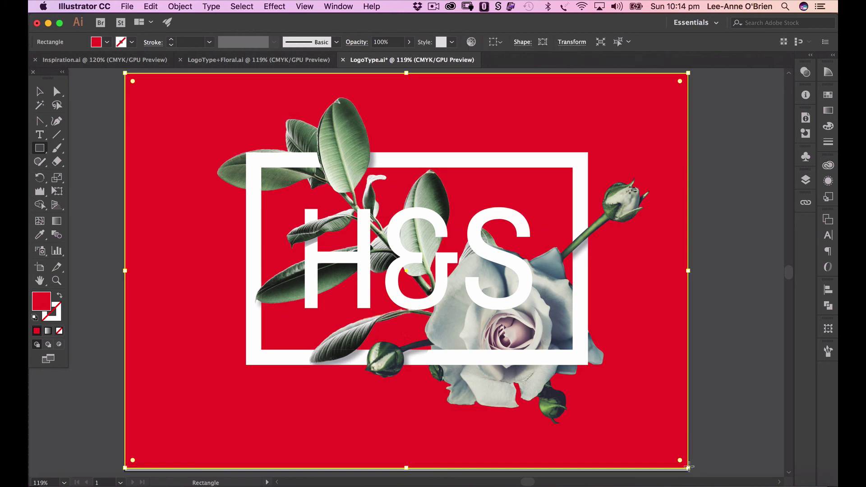
left_click(828, 96)
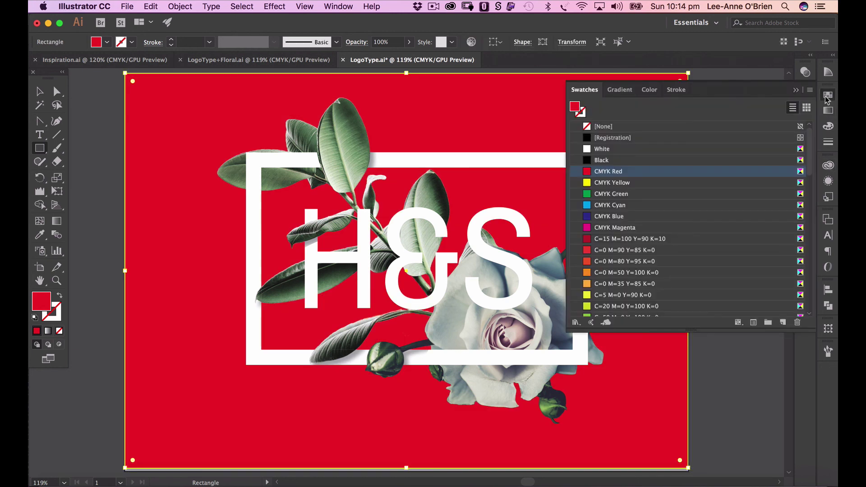
scroll(703, 290, "down", 10)
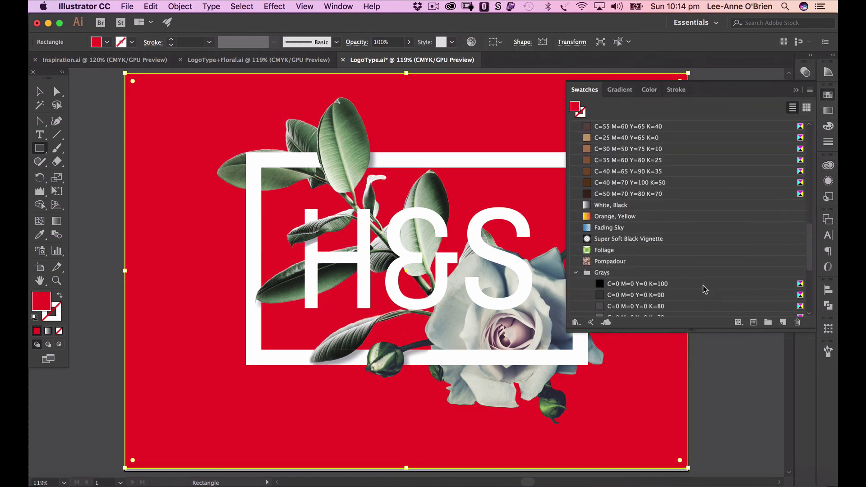
scroll(704, 289, "down", 5)
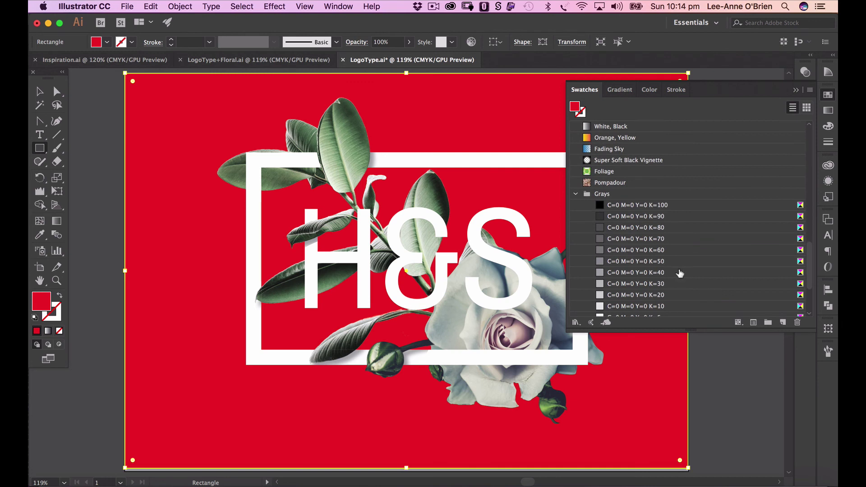
left_click(659, 263)
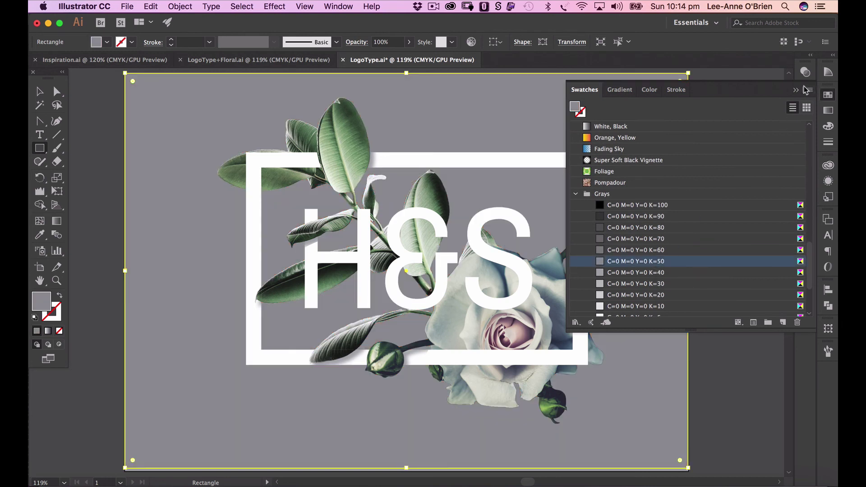
left_click(796, 90)
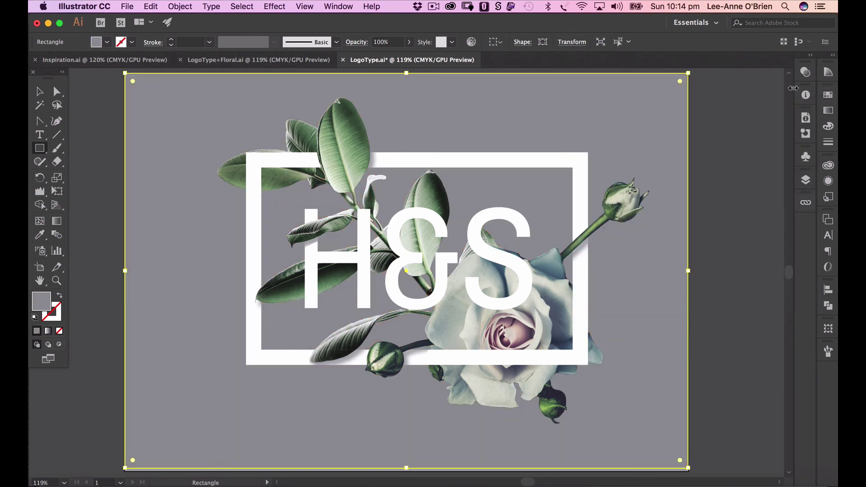
- Apply a Grain texture effect to the rectangle with Intensity 80, Contrast 100 and the Sprinkles grain type
left_click(275, 7)
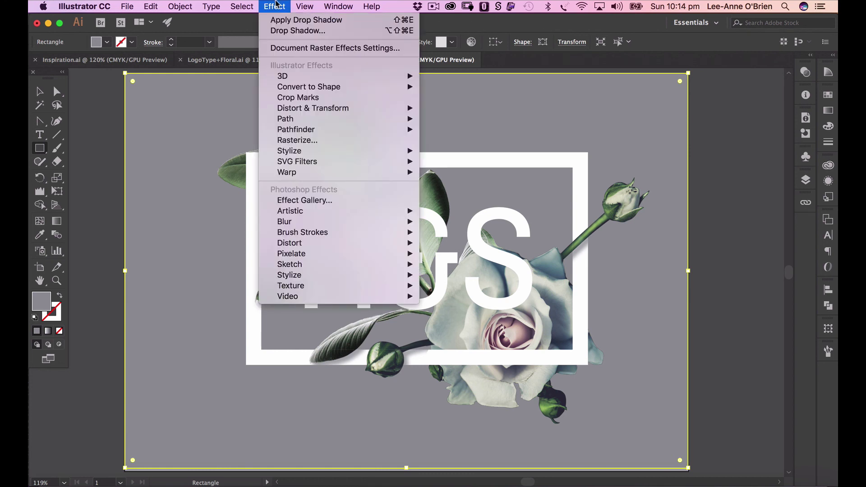
mouse_move(326, 286)
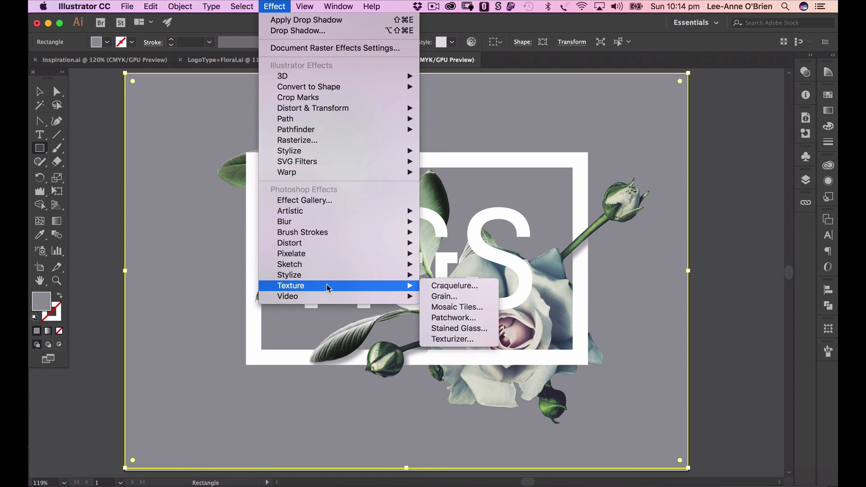
left_click(438, 297)
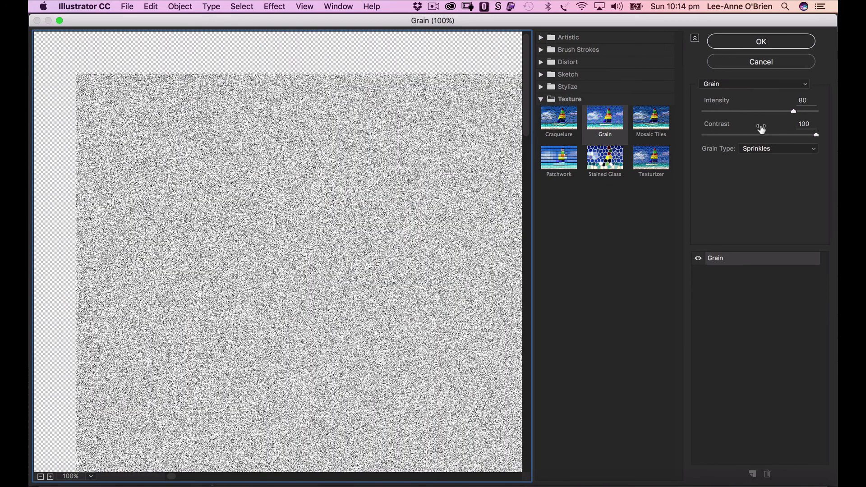
left_click(777, 149)
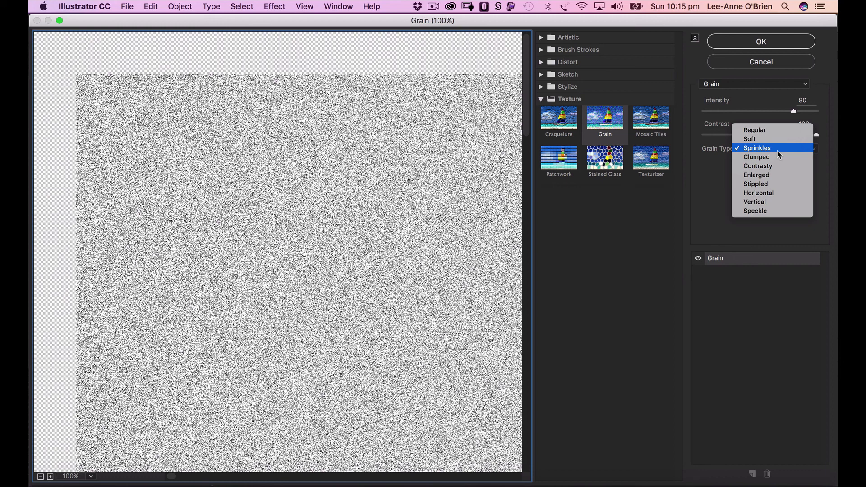
left_click(778, 150)
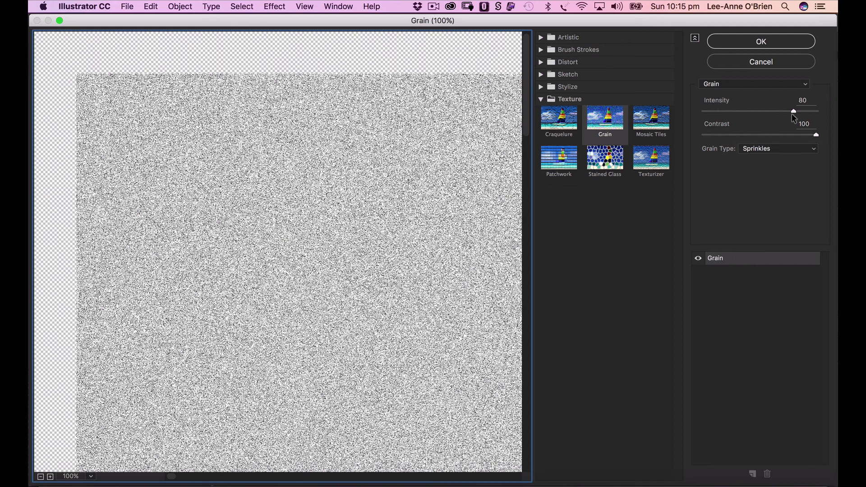
left_click_drag(791, 110, 821, 135)
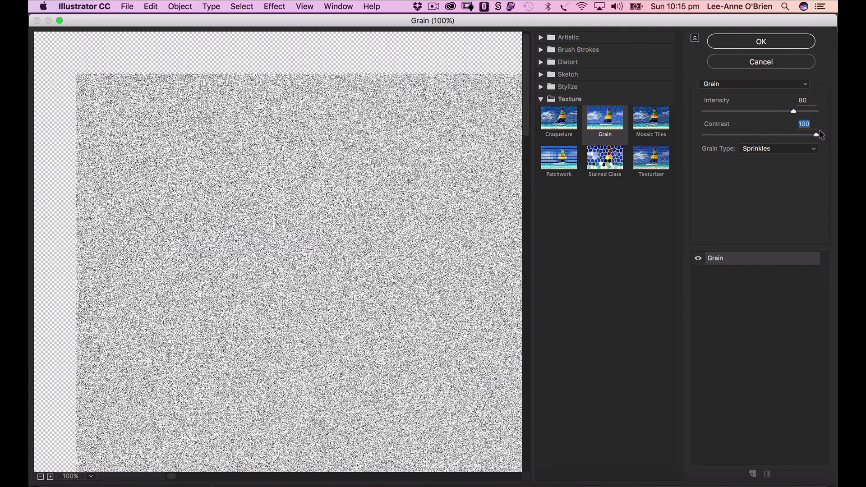
left_click(758, 43)
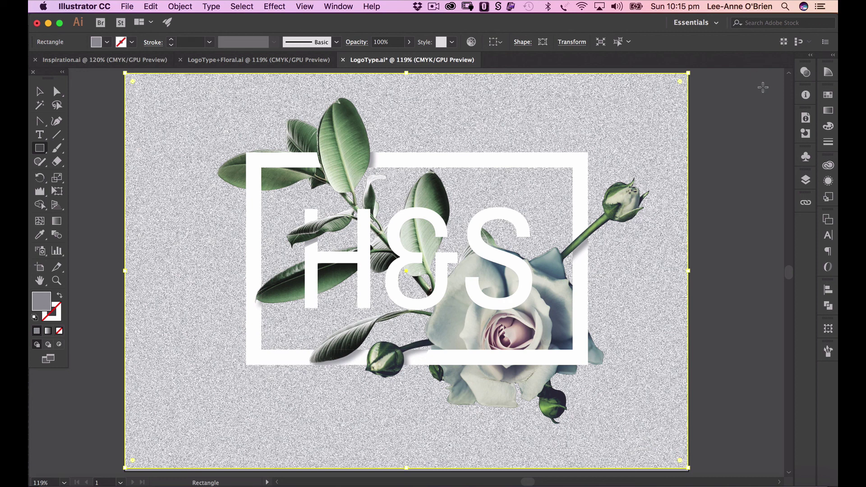
- Set the grain rectangle's blending mode to Multiply and its opacity to 40%
left_click(830, 182)
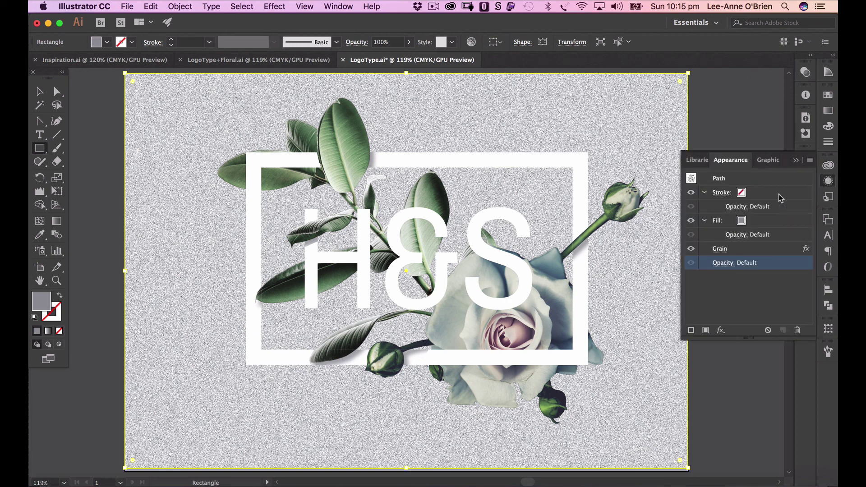
left_click(724, 265)
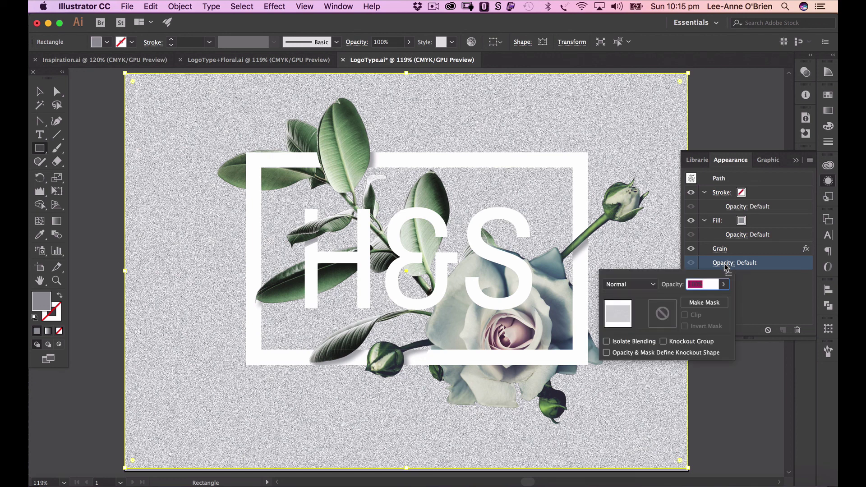
left_click(651, 285)
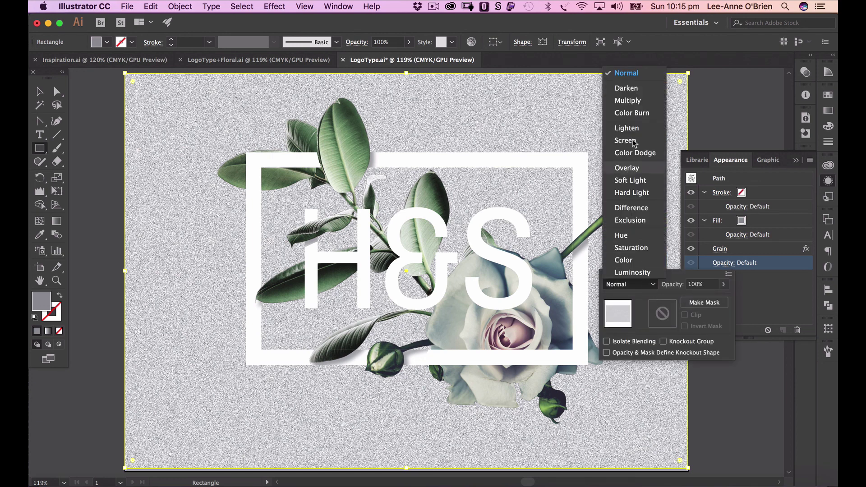
left_click(631, 101)
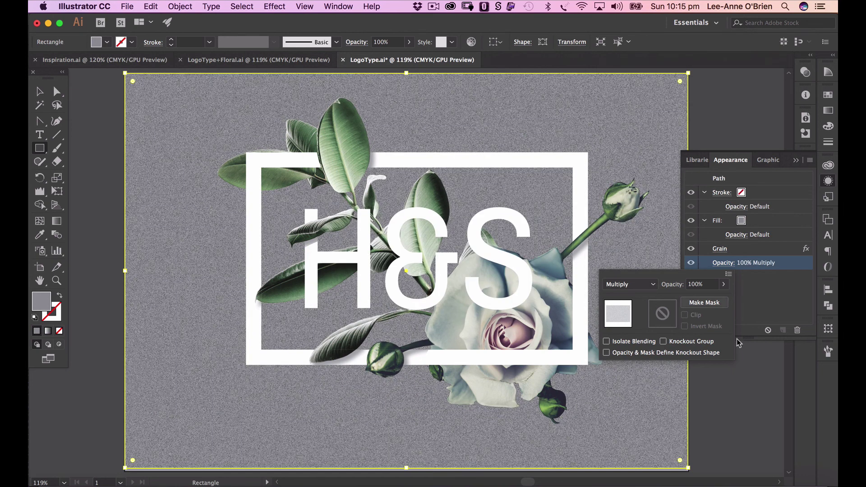
left_click(723, 285)
left_click_drag(720, 299, 698, 305)
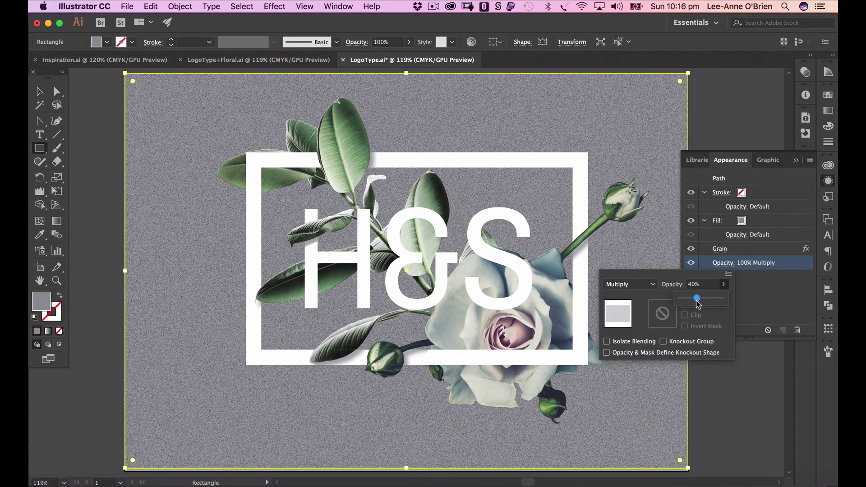
left_click_drag(698, 305, 697, 305)
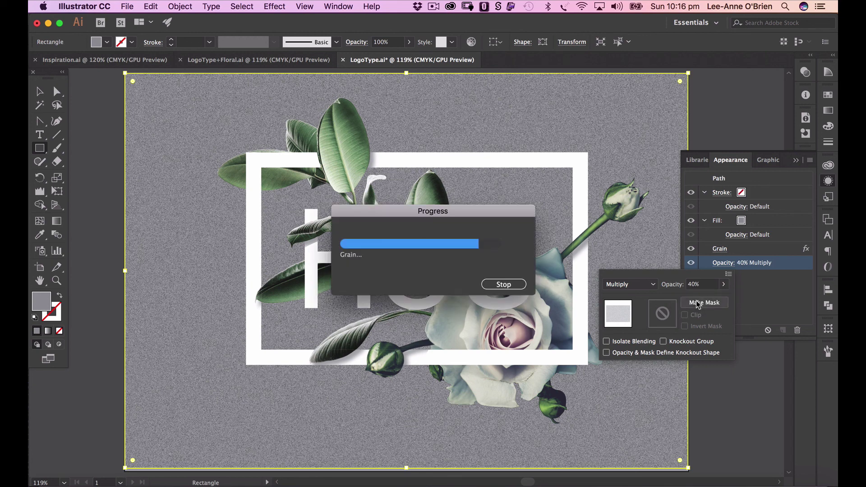
left_click(796, 162)
left_click(795, 162)
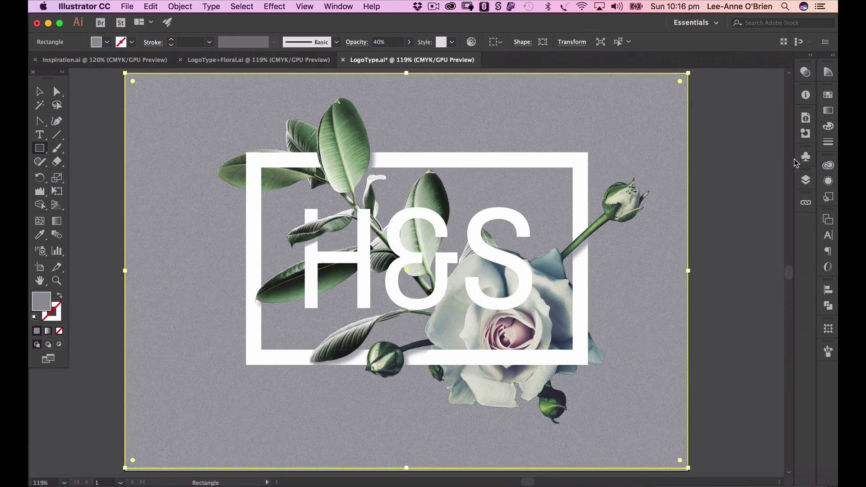
- Switch to the Selection tool and deselect the grain rectangle
left_click(740, 220)
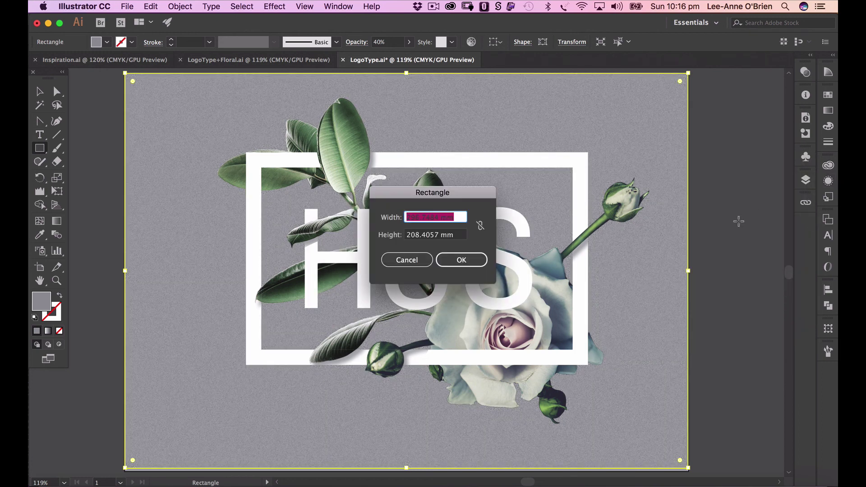
left_click(462, 261)
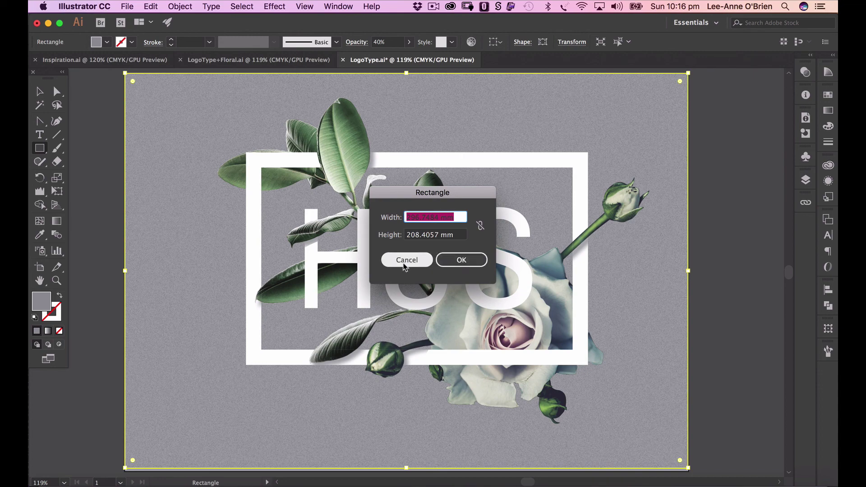
left_click(40, 92)
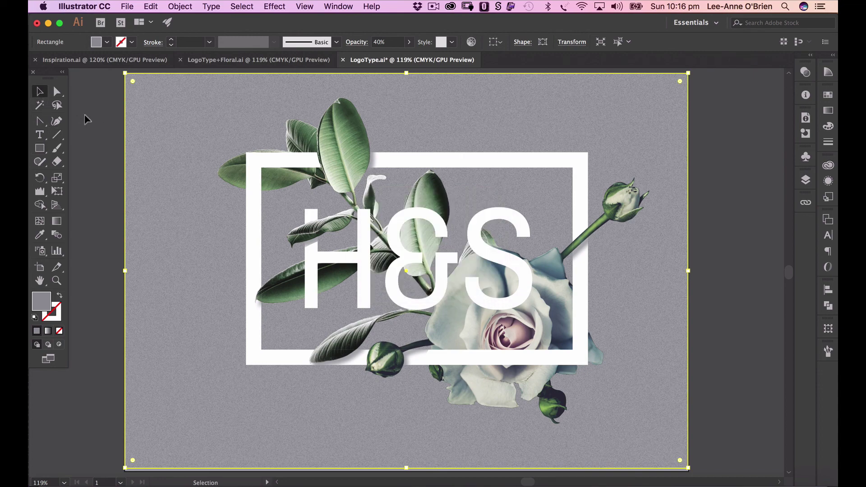
left_click(84, 114)
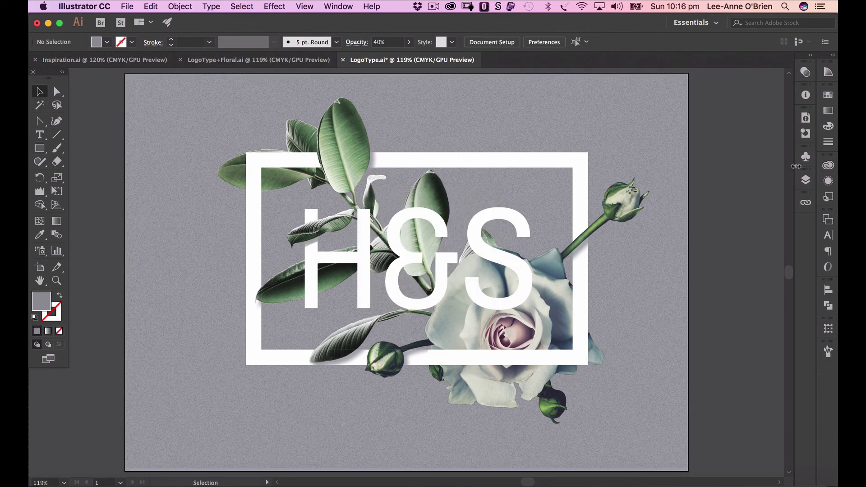
- Rename the grain rectangle's layer to texture and collapse the layer list
left_click(806, 180)
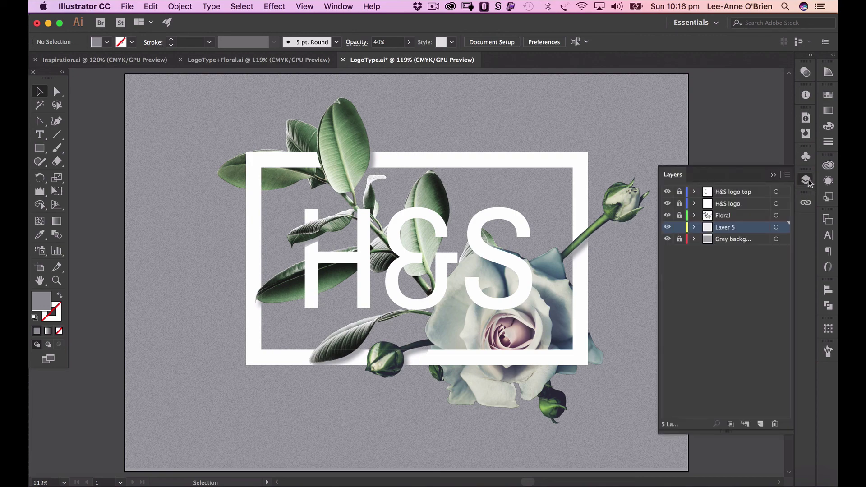
double_click(723, 230)
type("te")
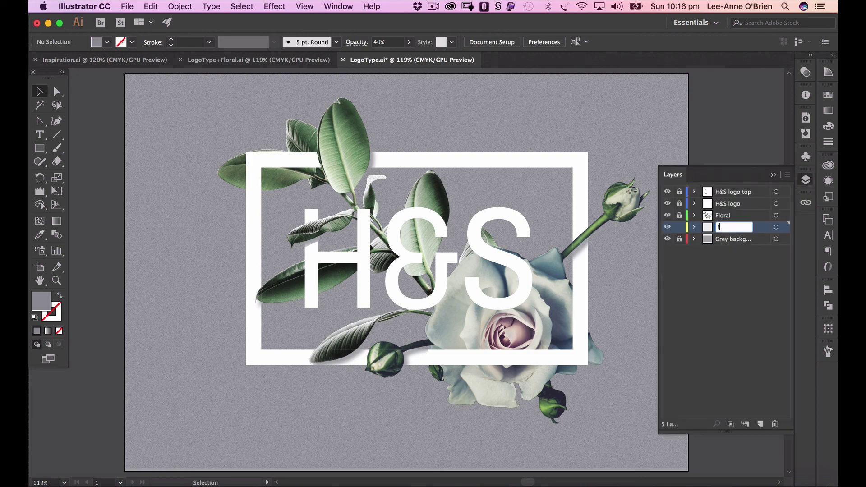
type("xture")
left_click(772, 175)
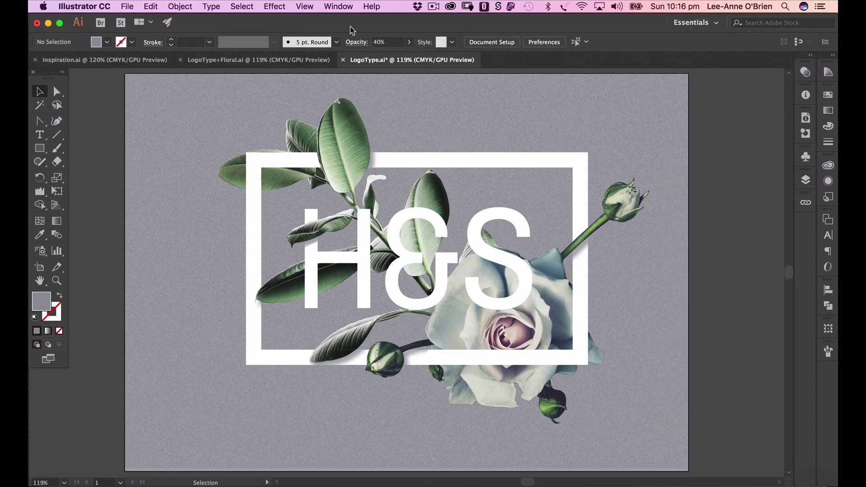